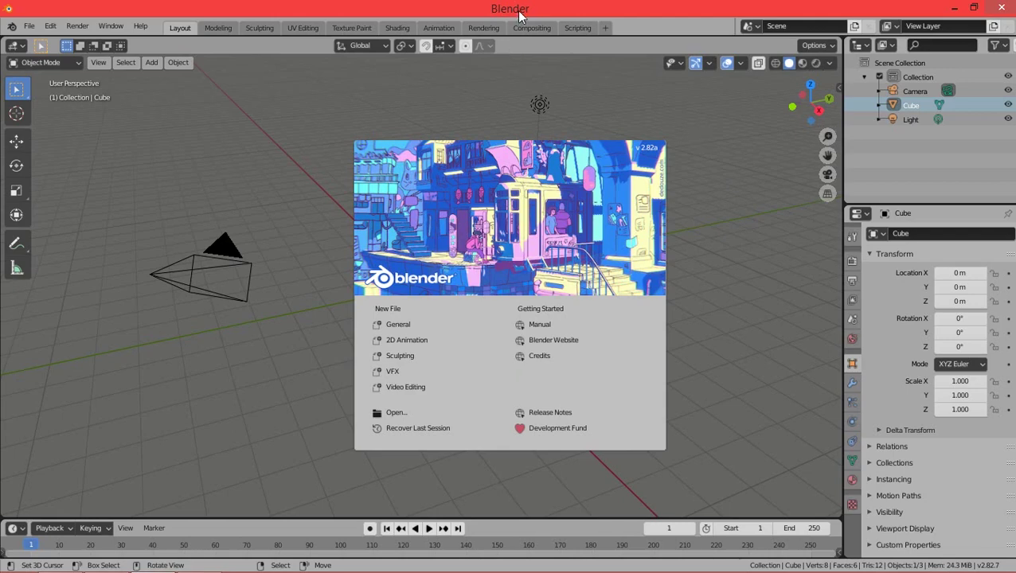
Dismiss the startup splash screen to reveal the default cube, camera and light
click(738, 207)
Raise the default cube 1 m along the Z axis
middle_drag(402, 301, 555, 301)
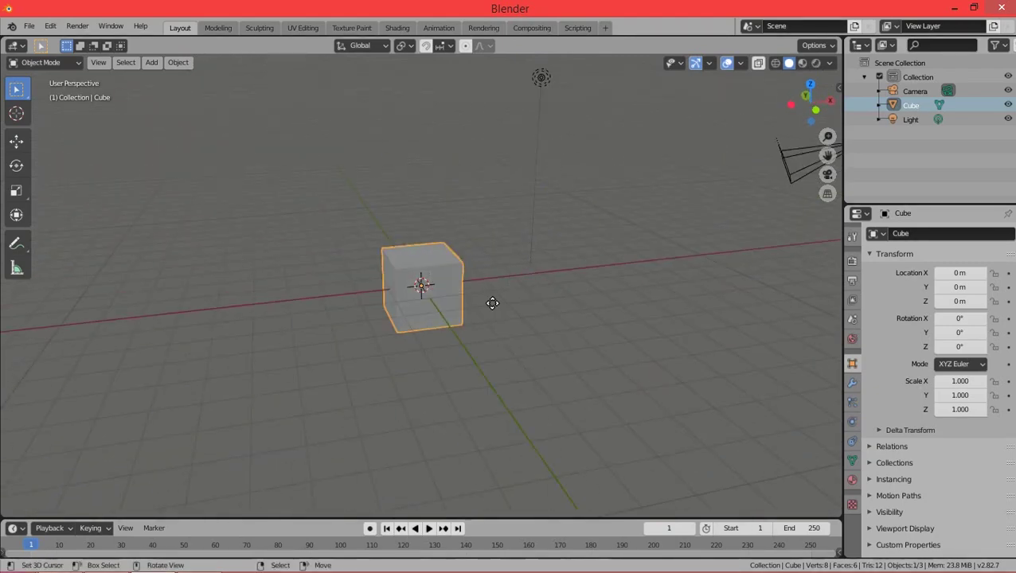
key(g)
key(z)
key(1)
key(Return)
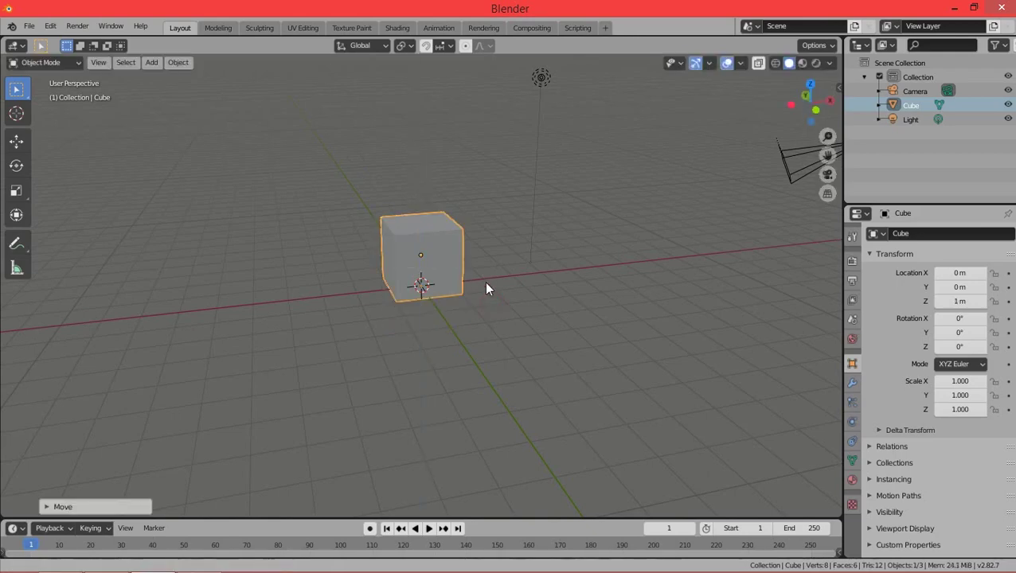
mouse_move(484, 281)
middle_down()
mouse_move(509, 263)
mouse_move(432, 253)
mouse_move(510, 270)
mouse_move(442, 278)
mouse_move(481, 285)
middle_up()
Select and delete the cube, camera and light to empty the scene
key(a)
key(Delete)
key(n)
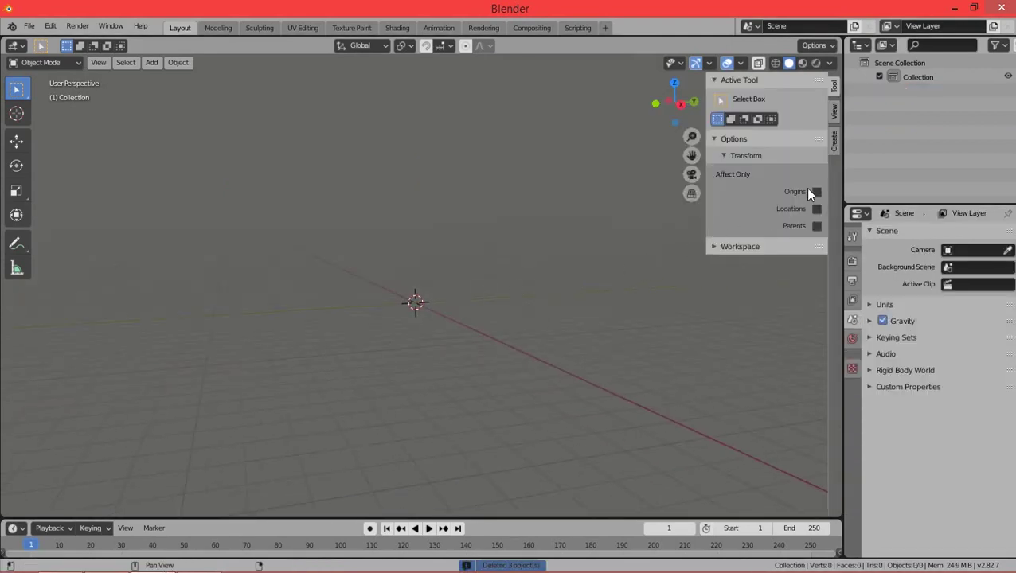
key(n)
middle_drag(812, 192, 529, 234)
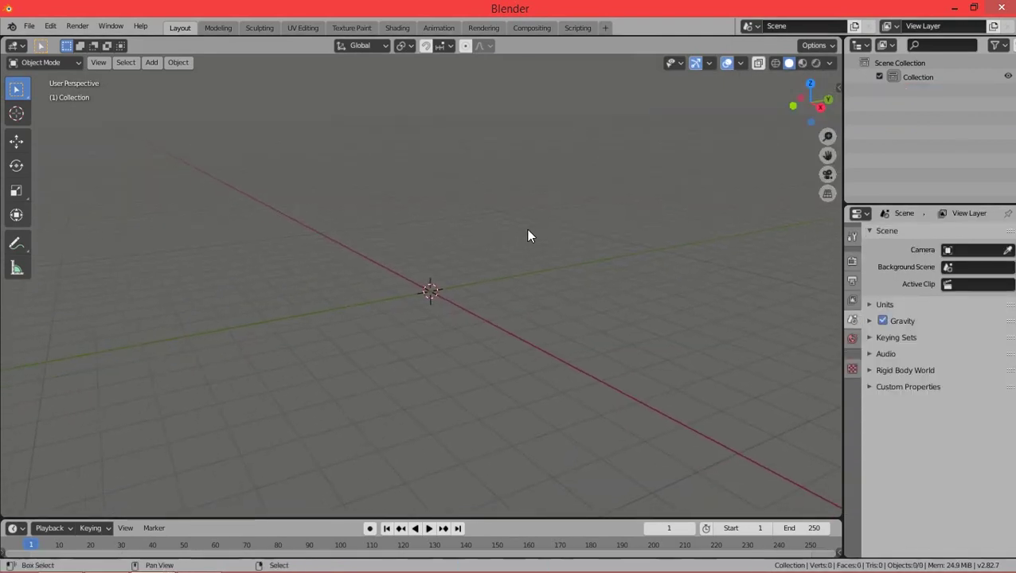
key(shift+a)
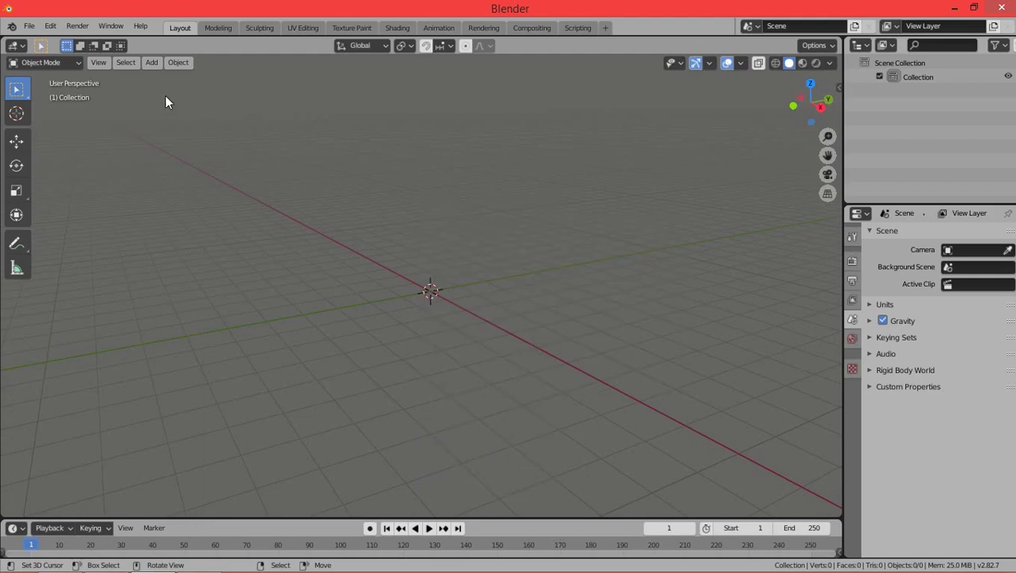
key(shift+a)
Add a plane at the origin and scale it up several times in Edit Mode
click(455, 194)
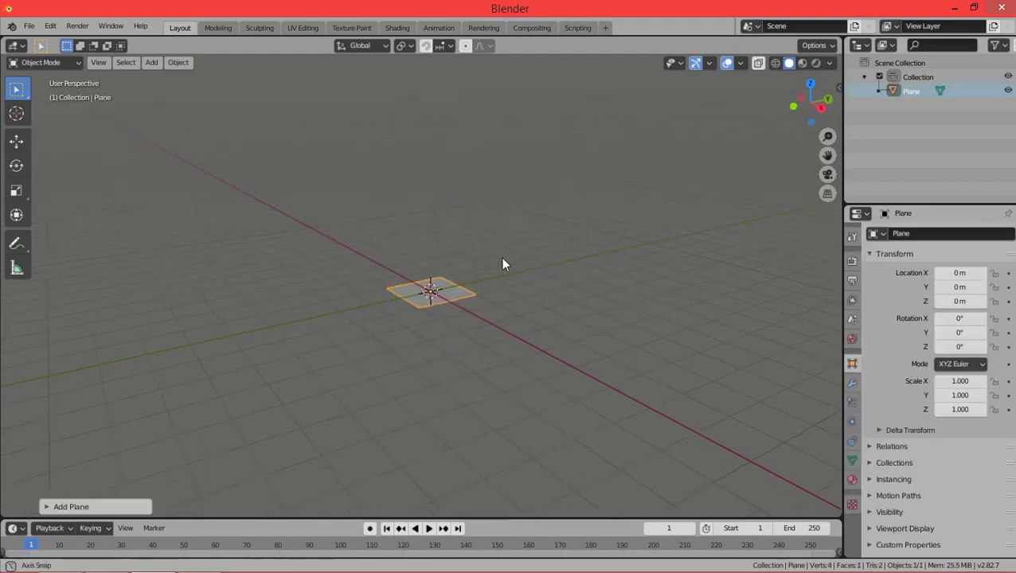
mouse_move(503, 258)
middle_down()
mouse_move(573, 272)
mouse_move(466, 235)
mouse_move(536, 255)
middle_up()
key(Tab)
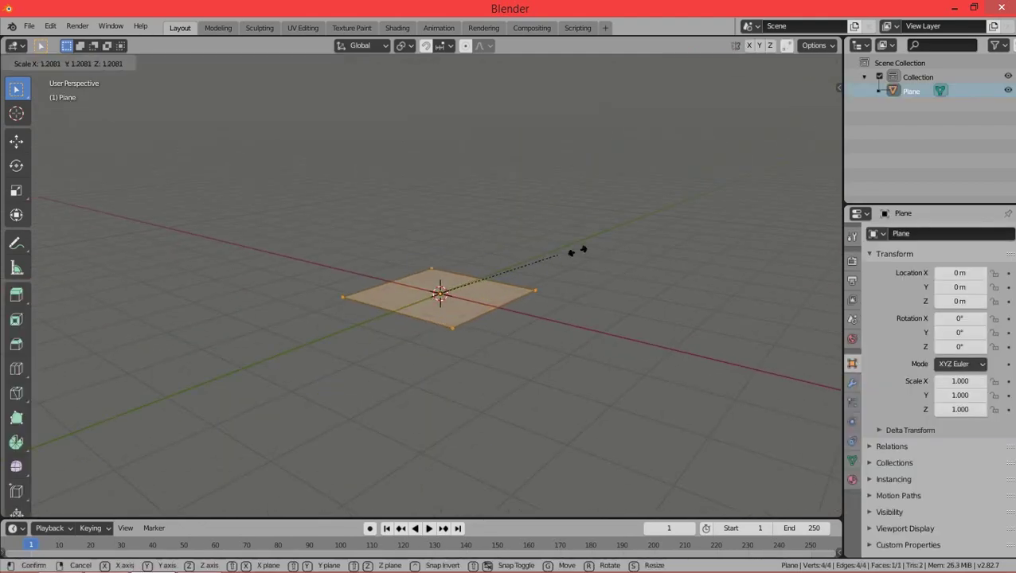
key(s)
click(129, 172)
mouse_move(335, 265)
middle_down()
mouse_move(506, 252)
mouse_move(494, 240)
middle_up()
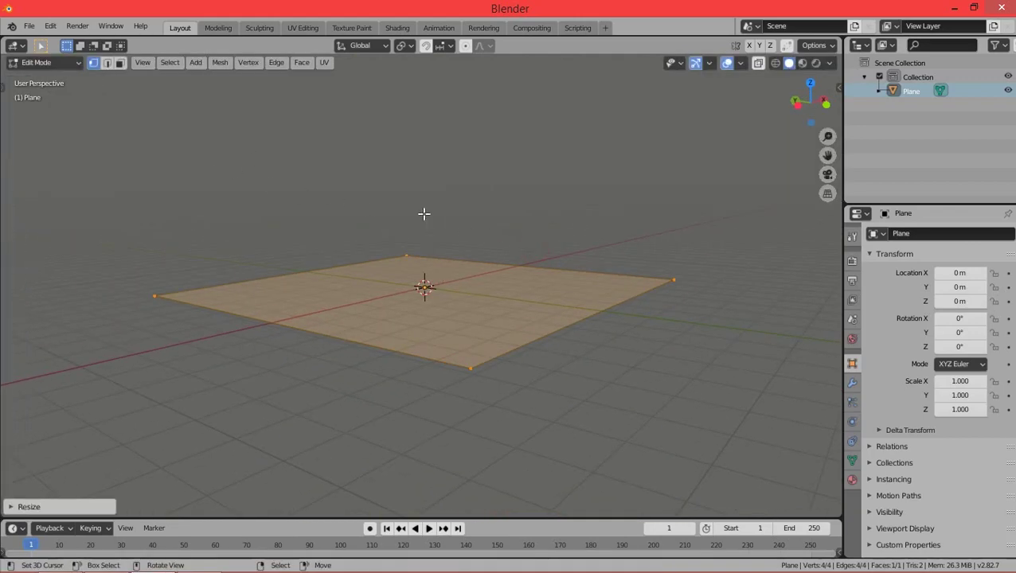
Lift the plane vertically to Z 0.062574 m in Object Mode
key(Tab)
middle_drag(375, 213, 530, 258)
key(g)
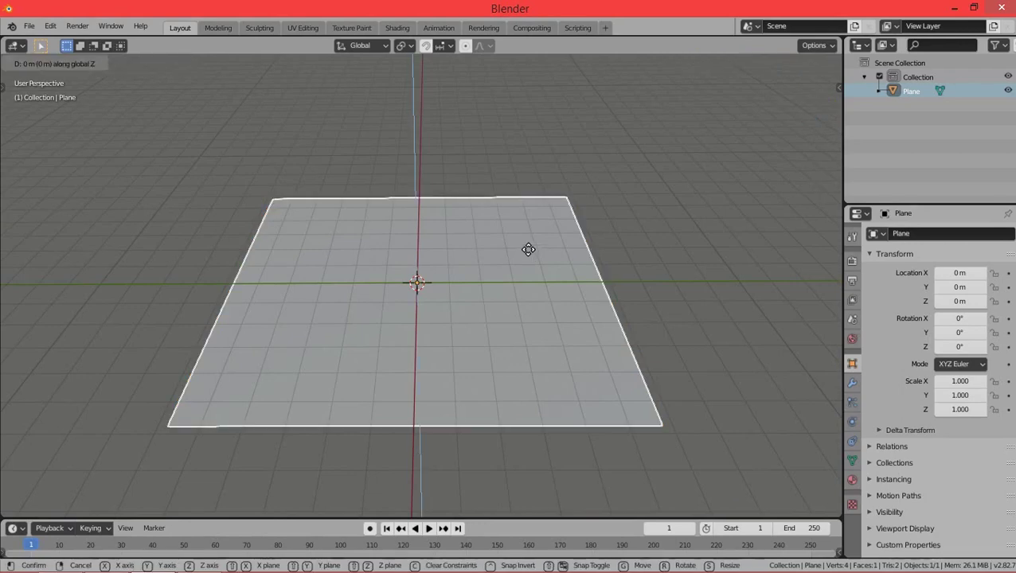
key(z)
click(529, 232)
mouse_move(462, 204)
middle_down()
mouse_move(464, 247)
mouse_move(465, 225)
mouse_move(392, 207)
mouse_move(521, 246)
middle_up()
UV-unwrap the plane's face and return to Object Mode
key(Tab)
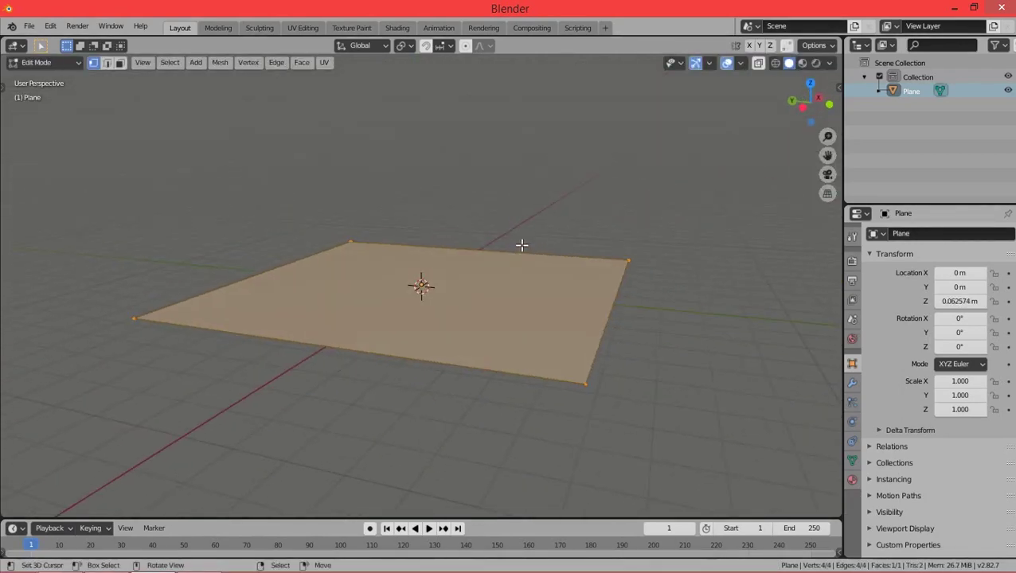
key(u)
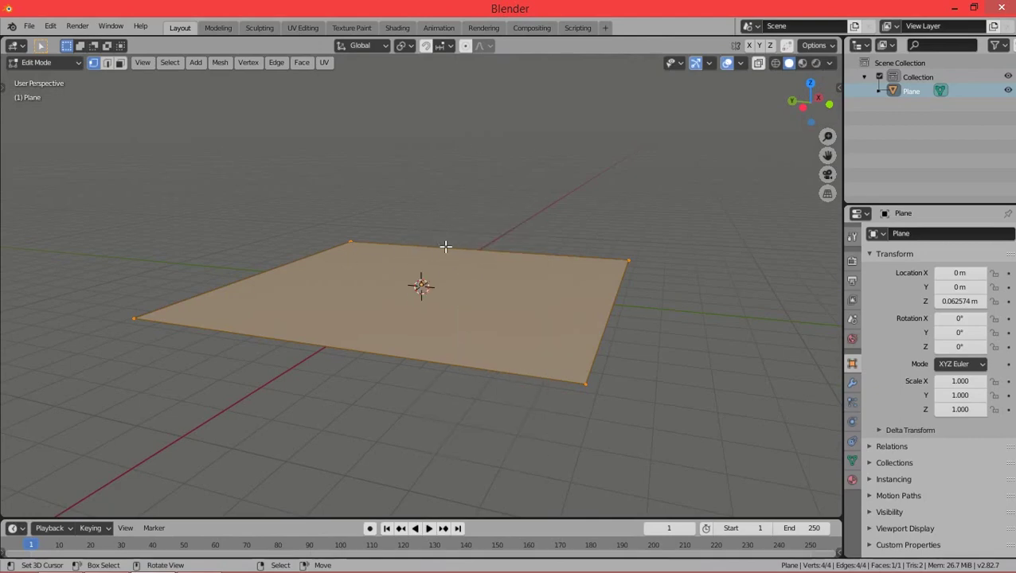
key(u)
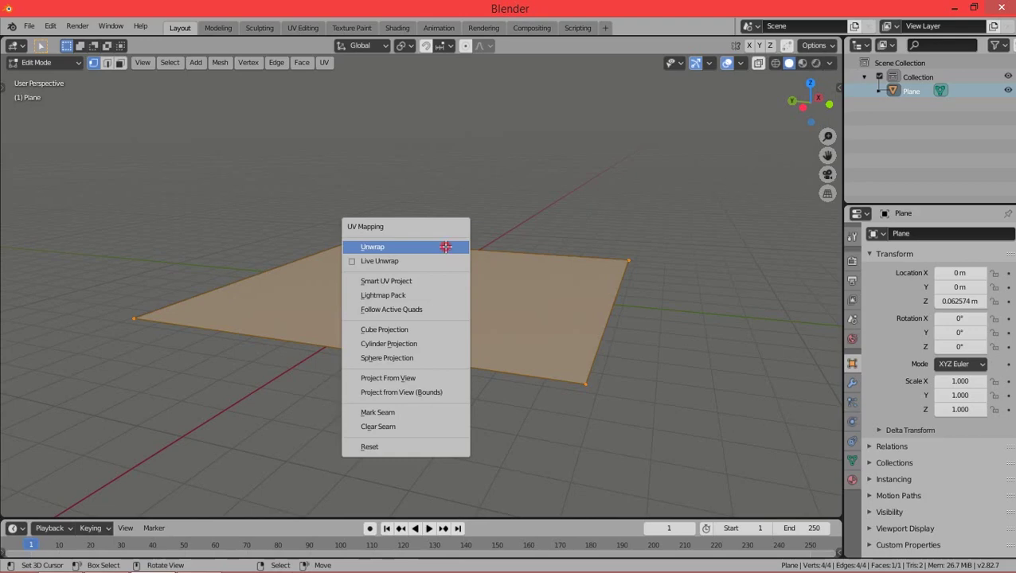
click(446, 247)
key(Tab)
mouse_move(413, 249)
middle_down()
mouse_move(335, 261)
mouse_move(454, 265)
mouse_move(422, 287)
middle_up()
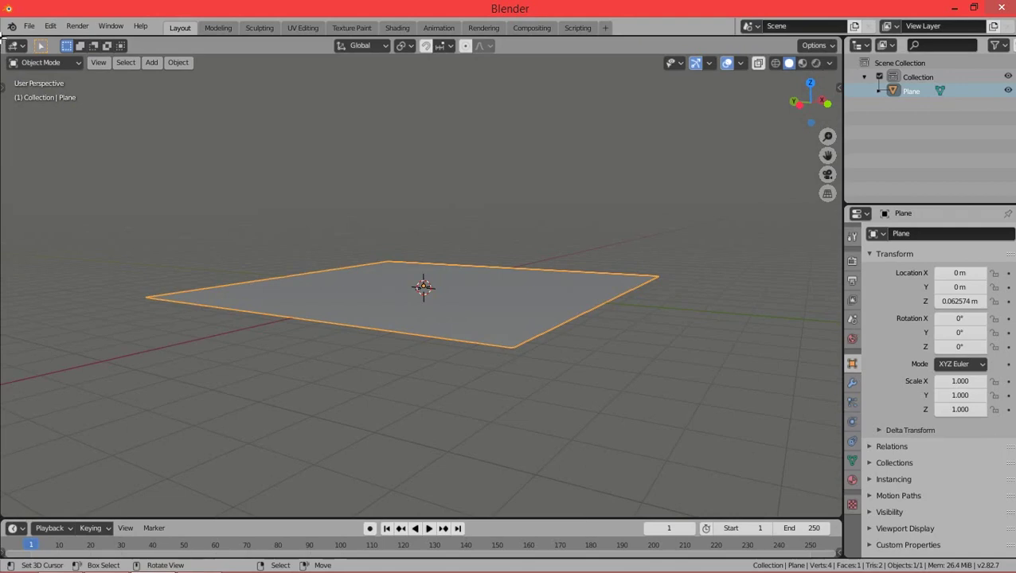
Split the 3D viewport side by side and switch the left pane to a Shader Editor with its sidebar hidden
drag(3, 49, 395, 135)
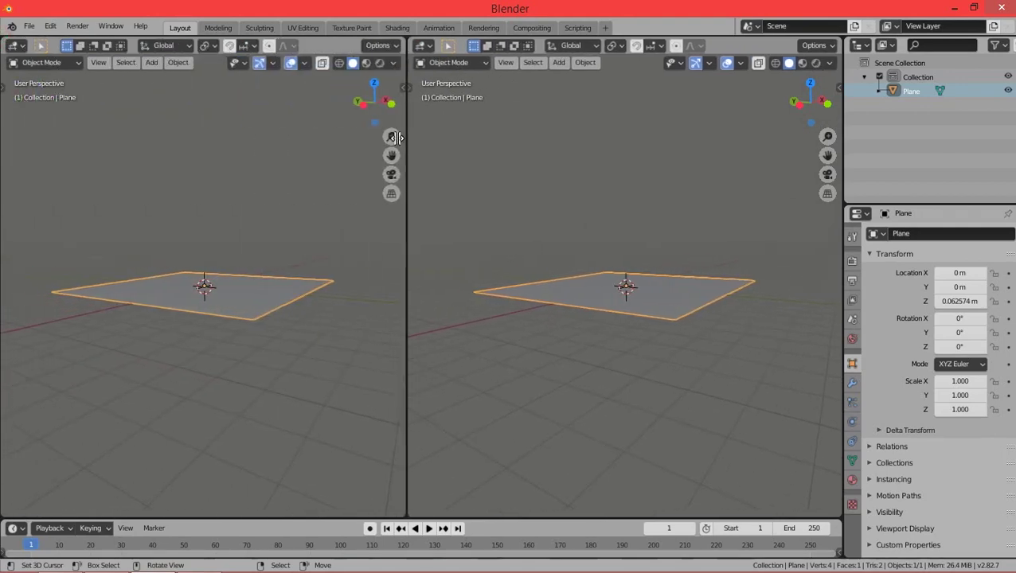
mouse_move(546, 193)
middle_down()
mouse_move(651, 237)
mouse_move(562, 234)
middle_up()
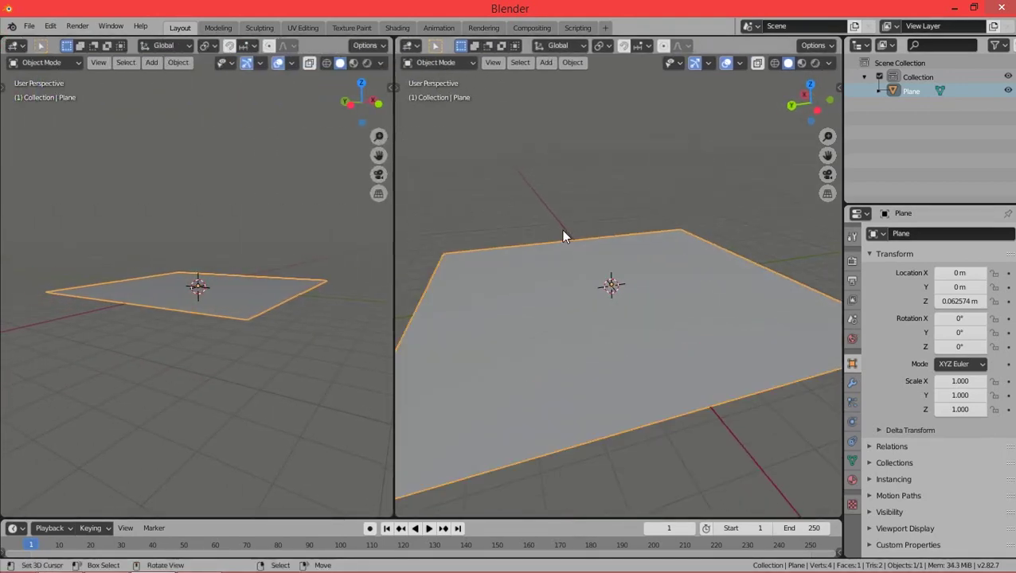
scroll(562, 233, up, 2)
mouse_move(252, 209)
middle_down()
mouse_move(222, 186)
mouse_move(246, 215)
mouse_move(235, 209)
middle_up()
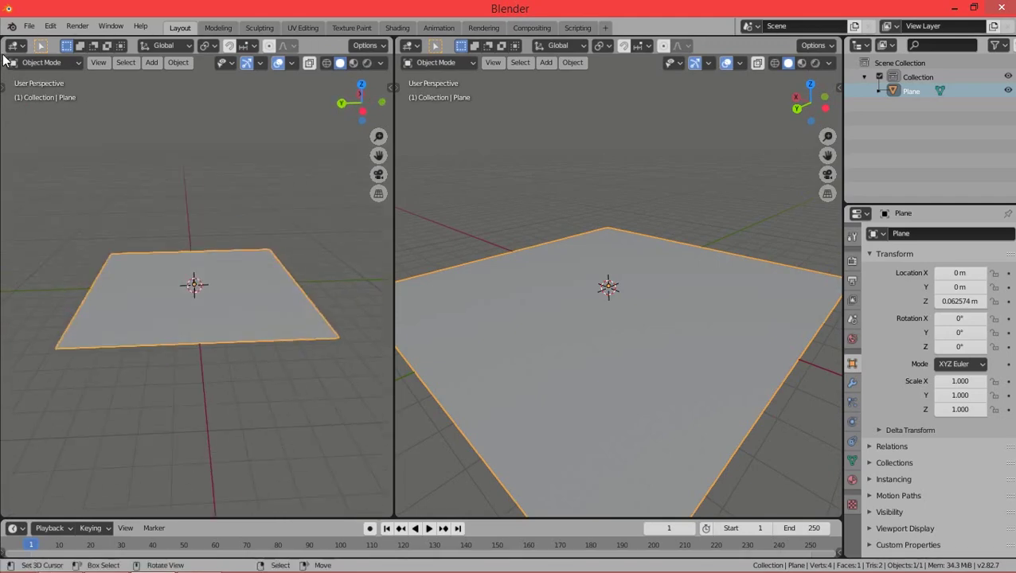
click(14, 45)
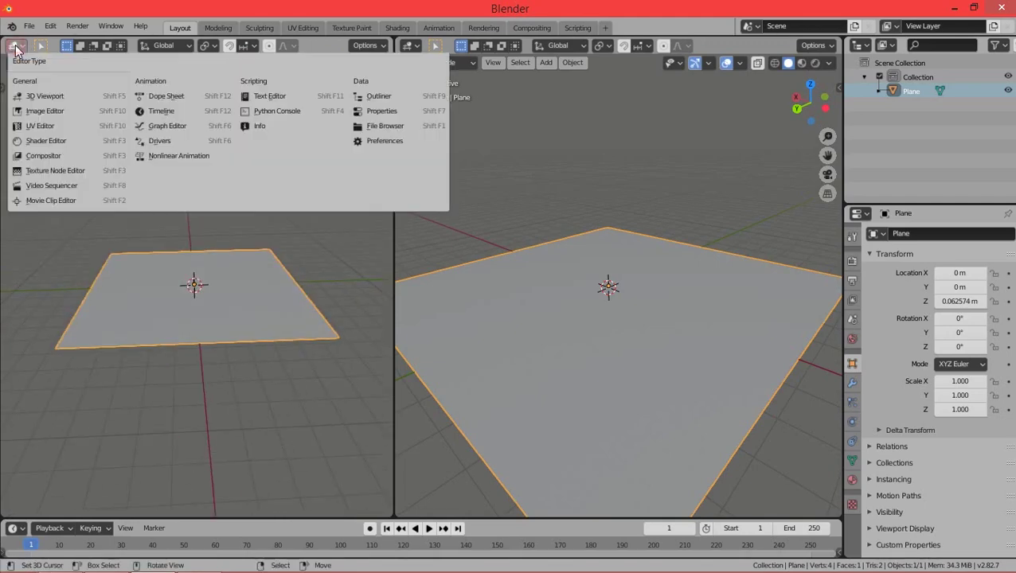
click(67, 147)
key(n)
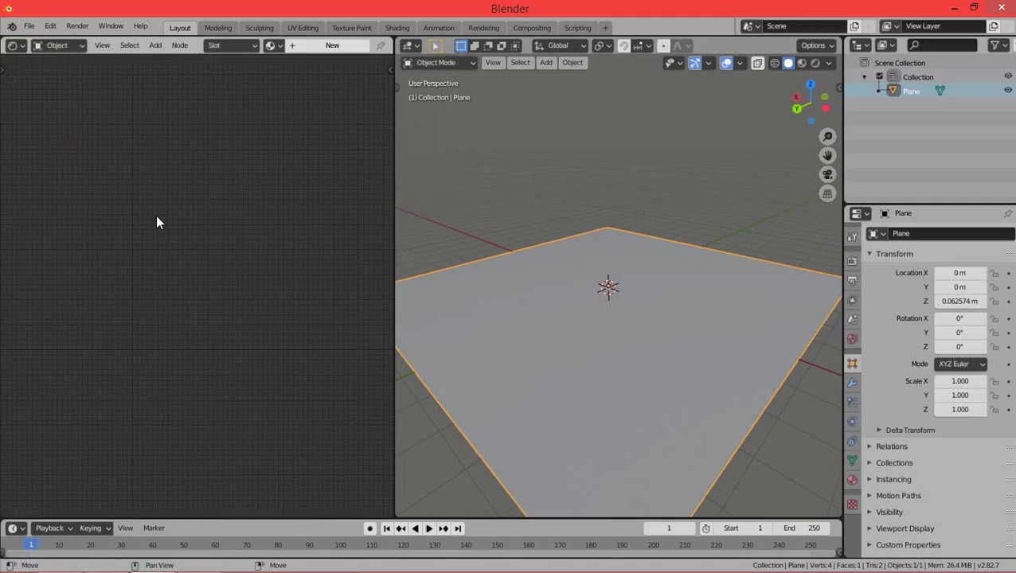
mouse_move(229, 210)
middle_down()
mouse_move(163, 247)
mouse_move(265, 206)
mouse_move(220, 241)
middle_up()
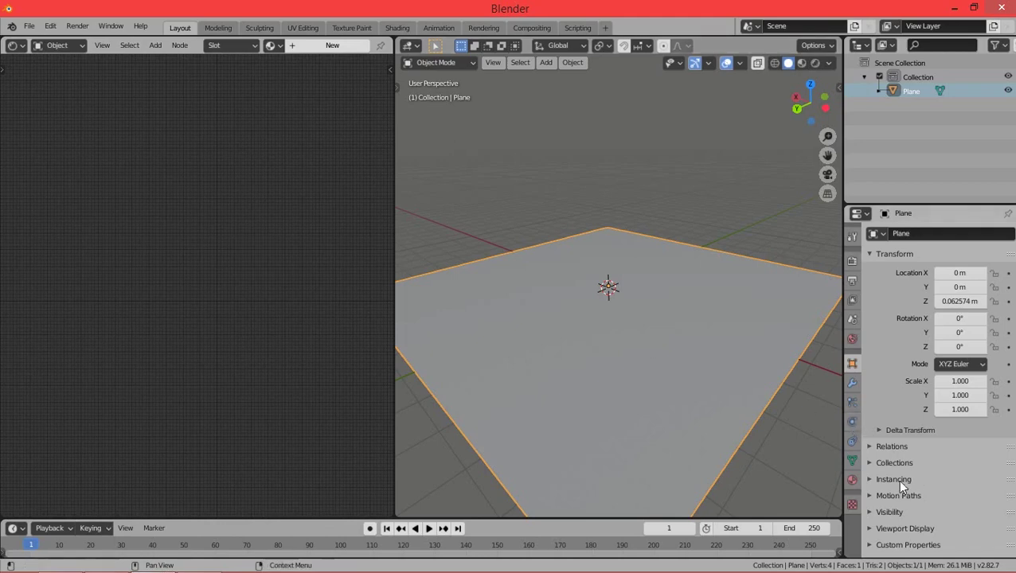
Create a new material for the plane in Material properties and rename it 'ground'
click(852, 480)
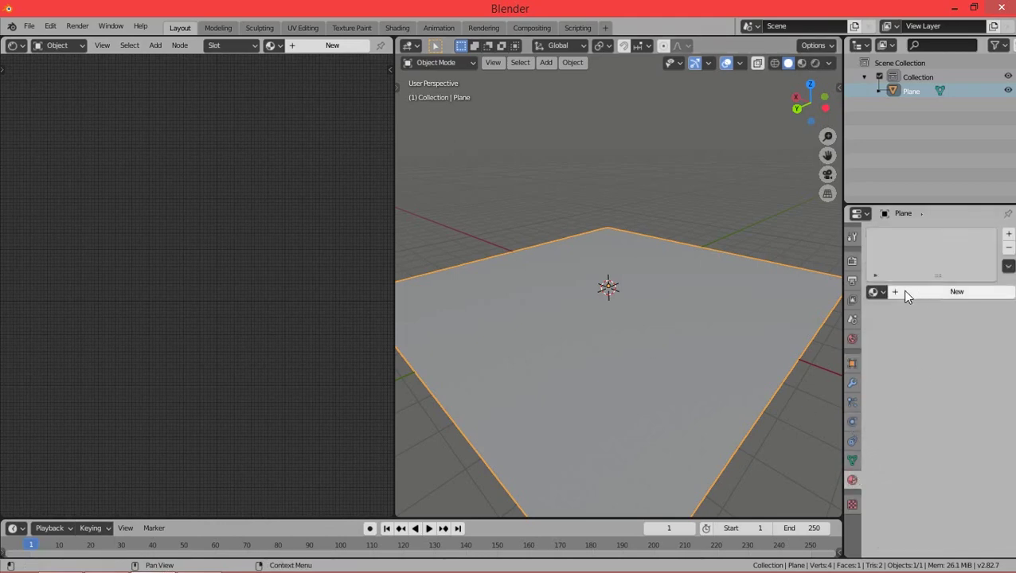
click(851, 462)
click(852, 480)
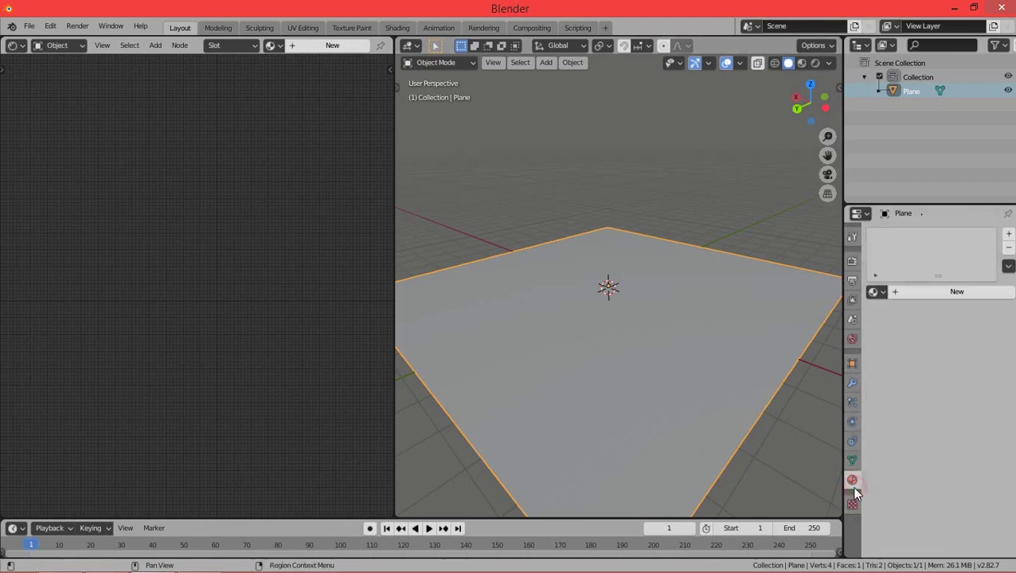
click(658, 279)
click(653, 289)
click(941, 294)
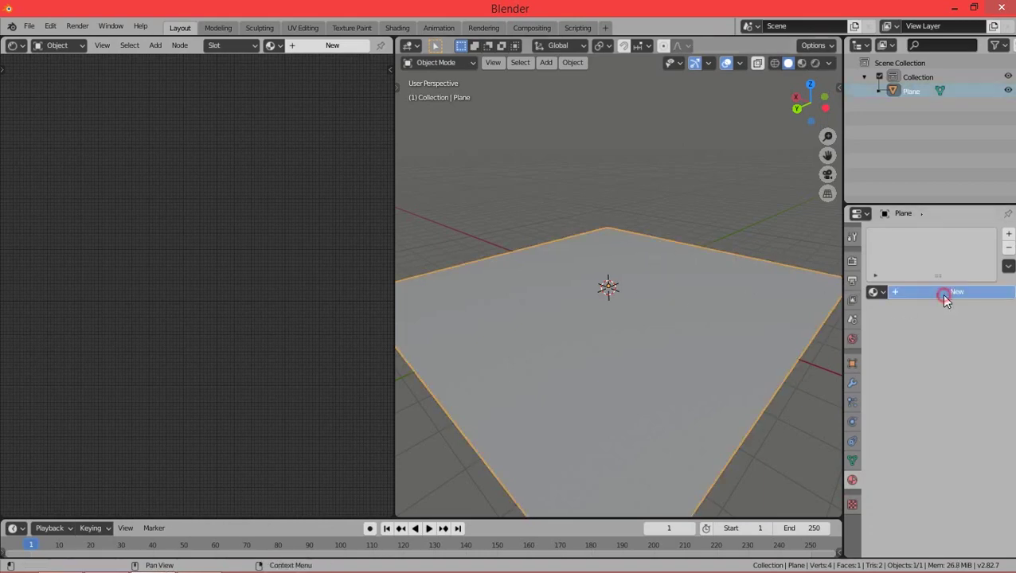
click(928, 292)
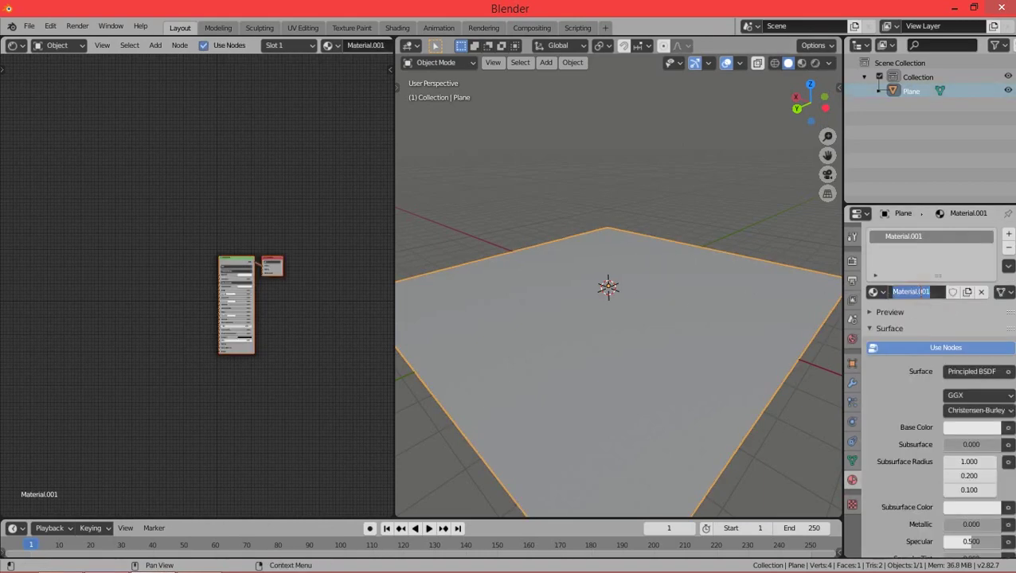
text(gro)
key(BackSpace)
key(BackSpace)
key(BackSpace)
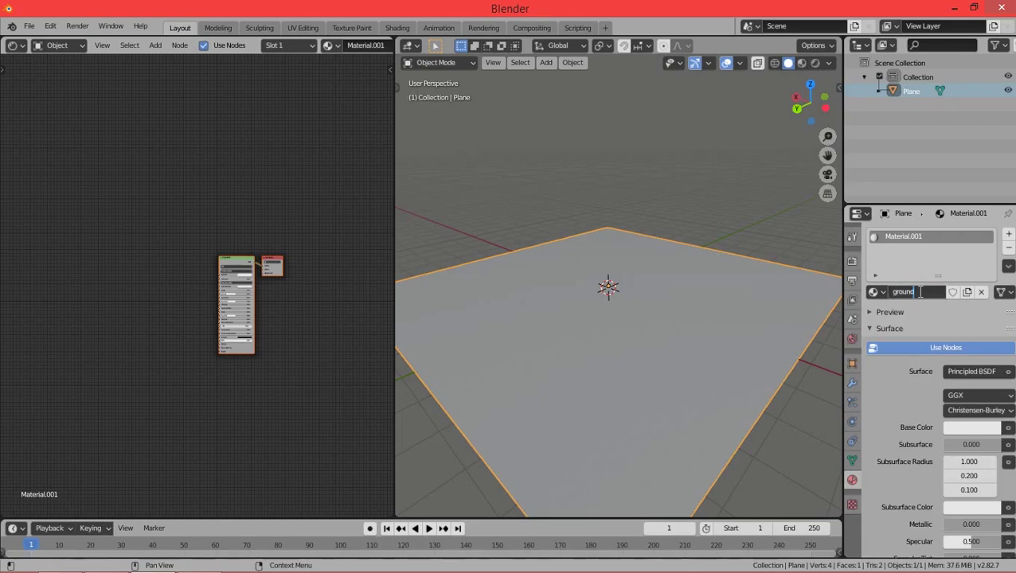
key(Return)
scroll(266, 279, up, 2)
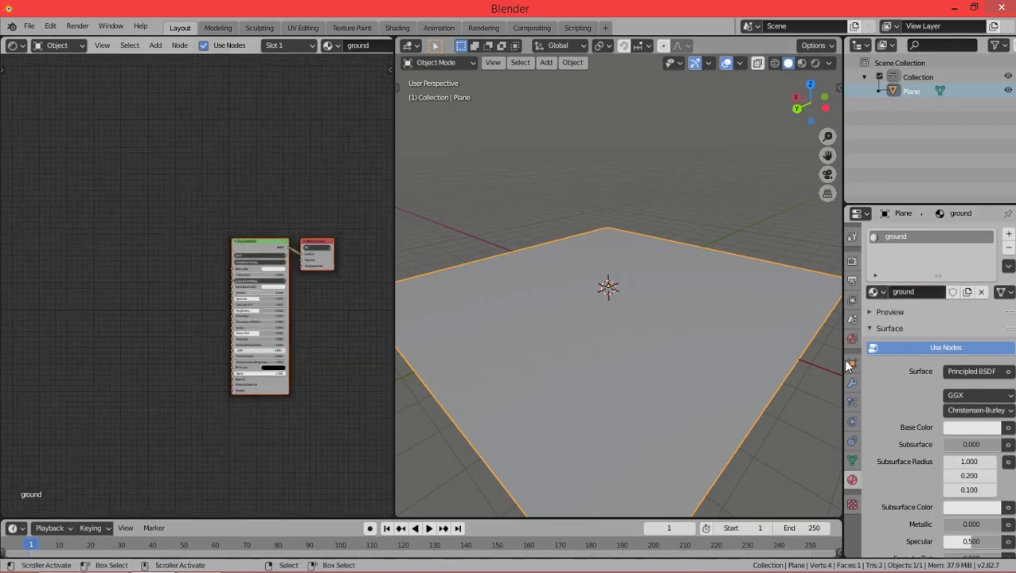
scroll(295, 278, up, 2)
middle_drag(285, 278, 188, 242)
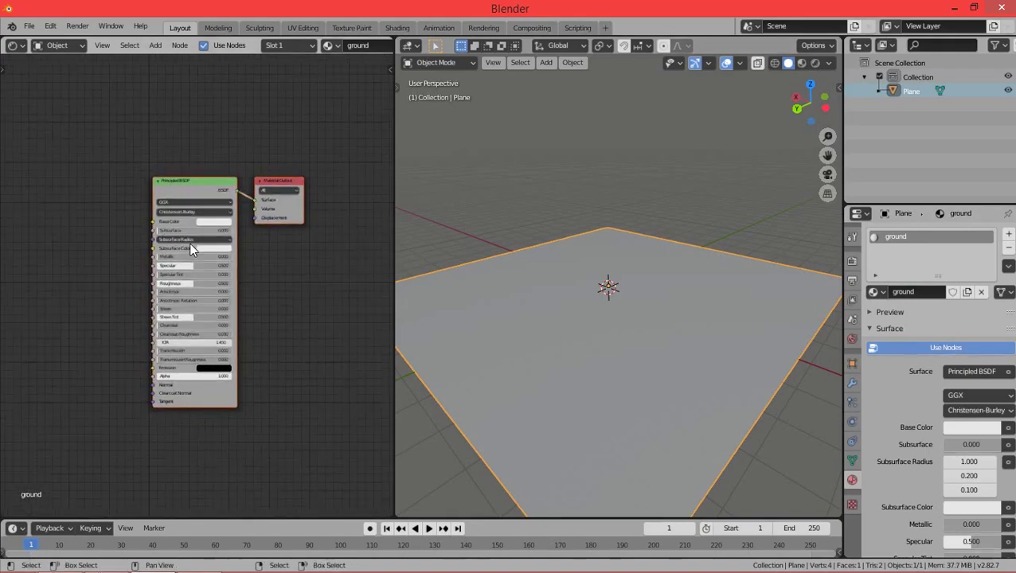
scroll(223, 263, up, 1)
scroll(254, 288, up, 1)
scroll(290, 215, up, 1)
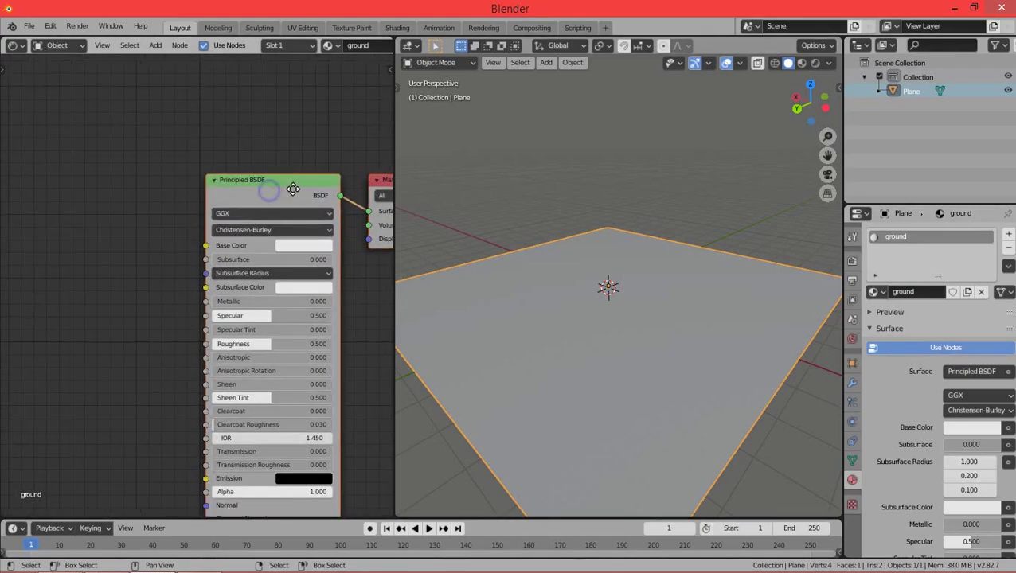
mouse_move(293, 189)
mouse_down()
mouse_move(249, 185)
mouse_move(289, 233)
mouse_up()
mouse_move(255, 202)
mouse_down()
mouse_move(258, 194)
mouse_move(296, 215)
mouse_up()
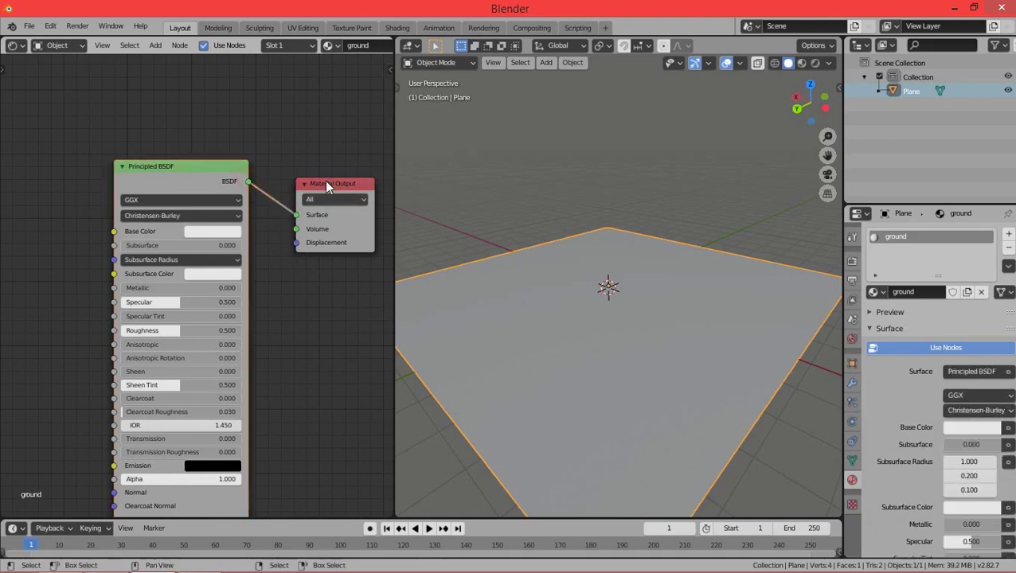
drag(322, 184, 311, 168)
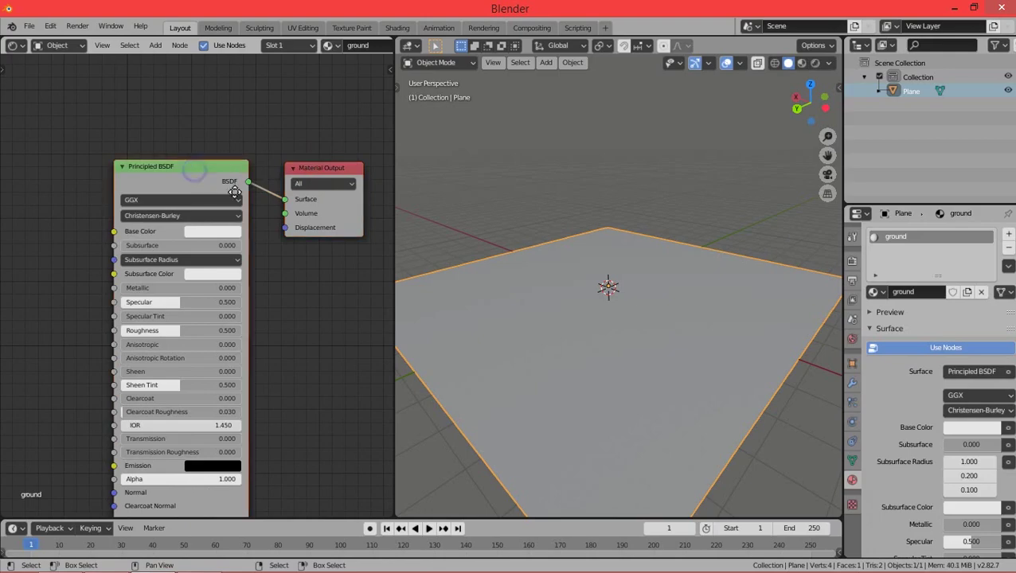
drag(231, 170, 241, 170)
scroll(174, 188, up, 2)
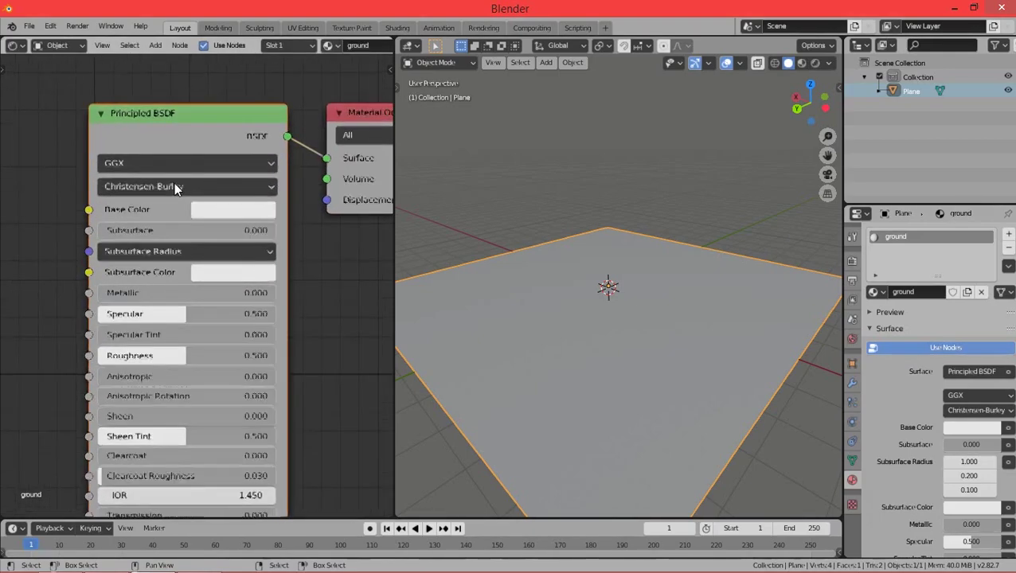
scroll(173, 182, down, 3)
middle_drag(195, 233, 227, 227)
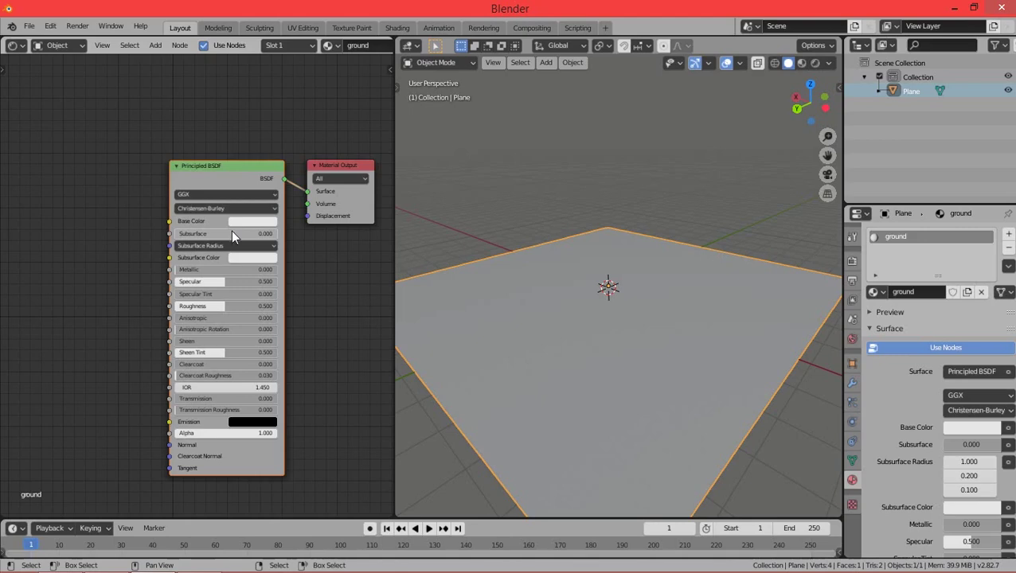
shift+middle_drag(227, 228, 197, 242)
scroll(197, 242, up, 1)
scroll(156, 231, up, 1)
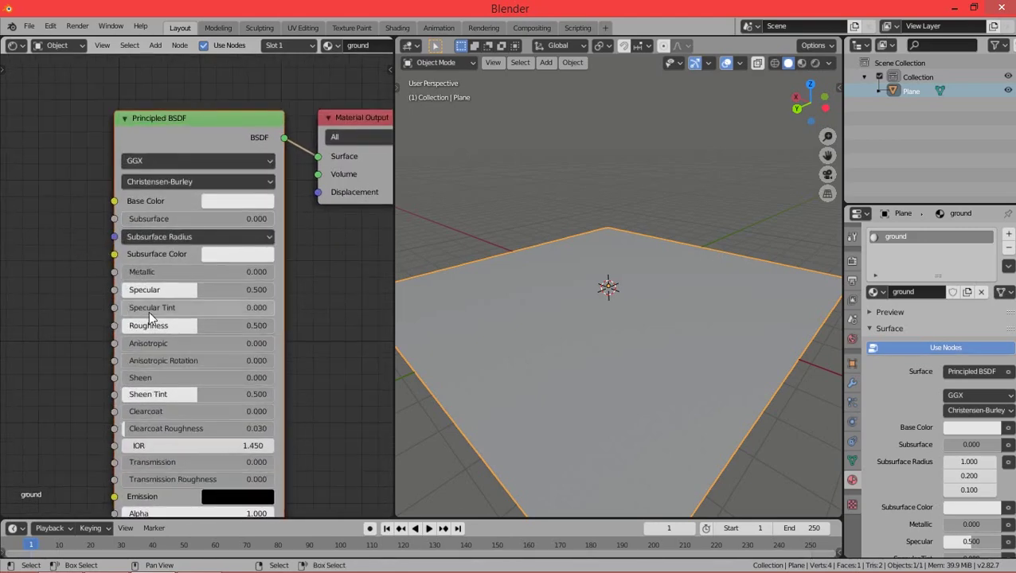
scroll(244, 380, down, 1)
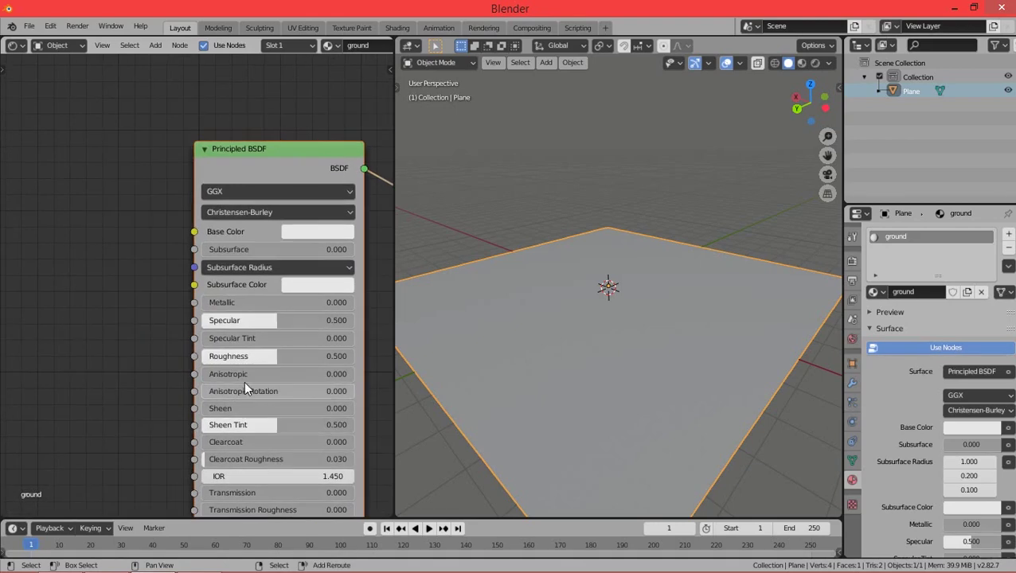
scroll(165, 311, down, 1)
scroll(200, 226, down, 1)
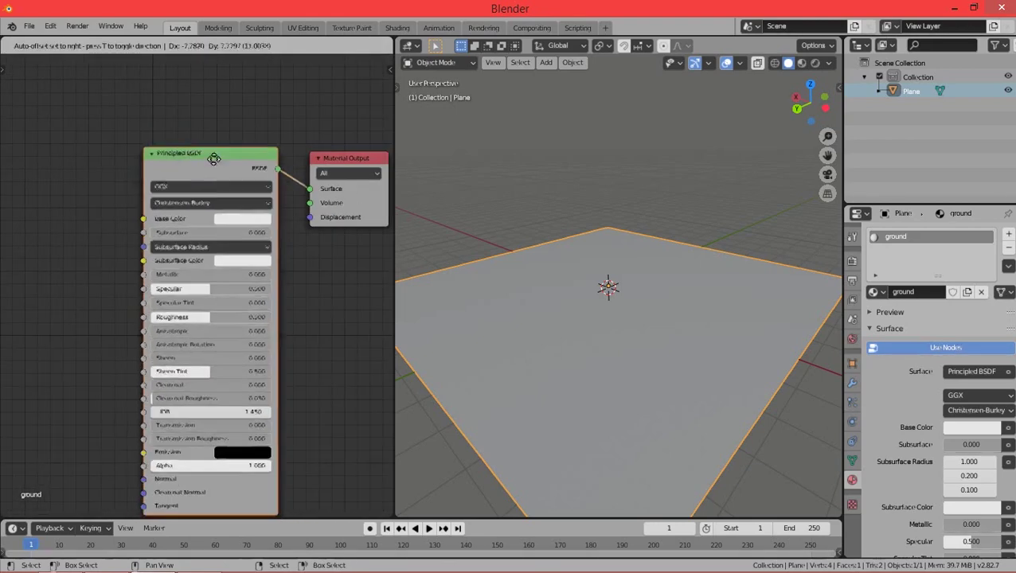
mouse_move(91, 220)
middle_down()
mouse_move(185, 245)
mouse_move(161, 230)
middle_up()
scroll(184, 239, down, 2)
scroll(161, 230, up, 2)
click(137, 204)
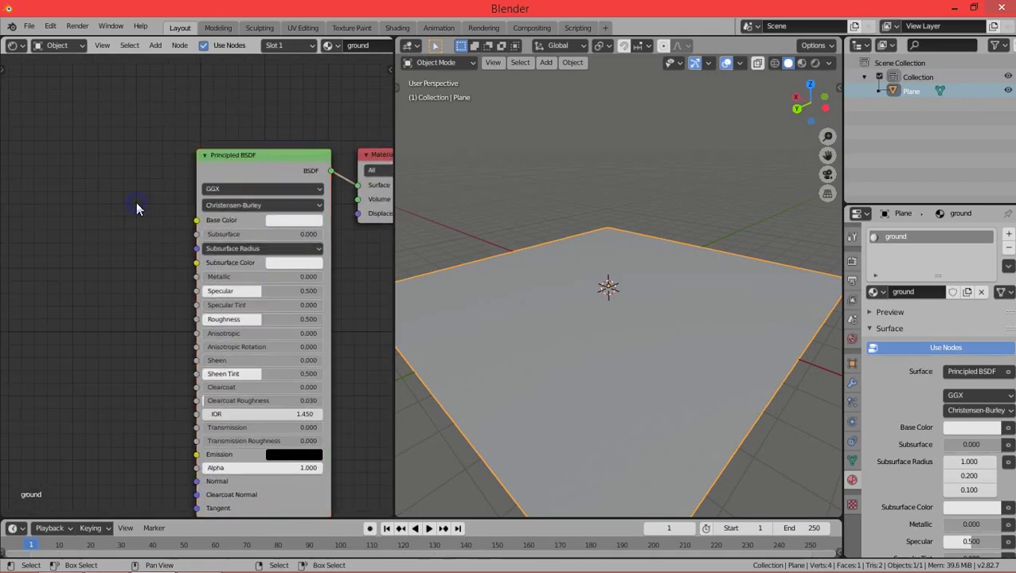
click(80, 210)
middle_drag(79, 222, 195, 243)
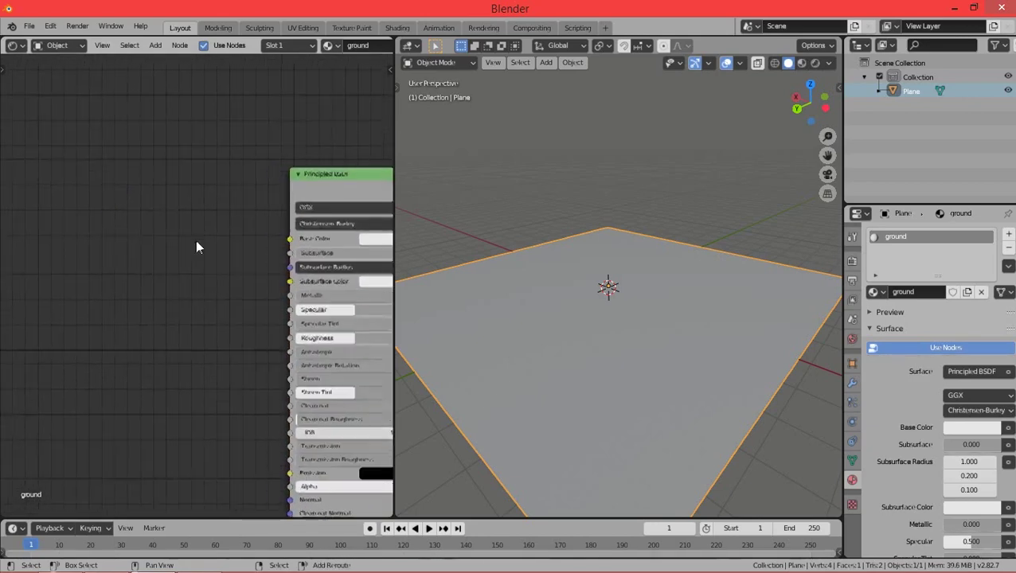
key(shift+a)
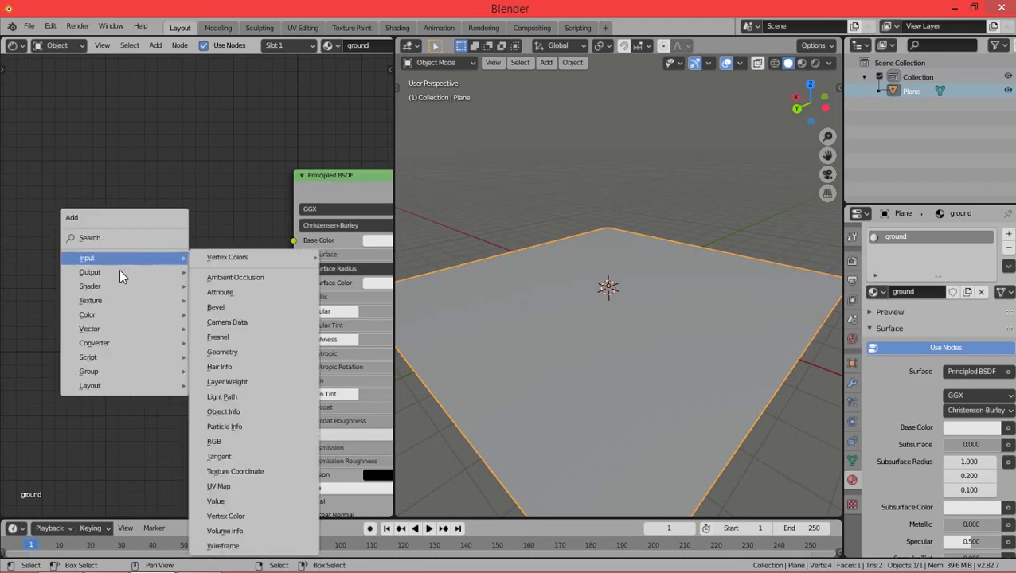
mouse_move(91, 300)
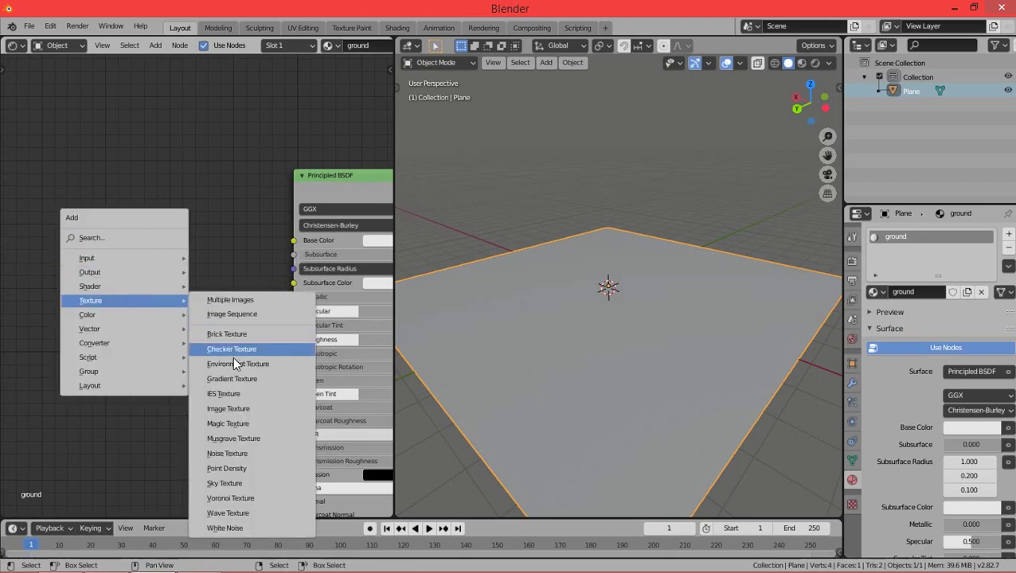
Place an Image Texture node left of the Principled BSDF and browse for its image
click(227, 409)
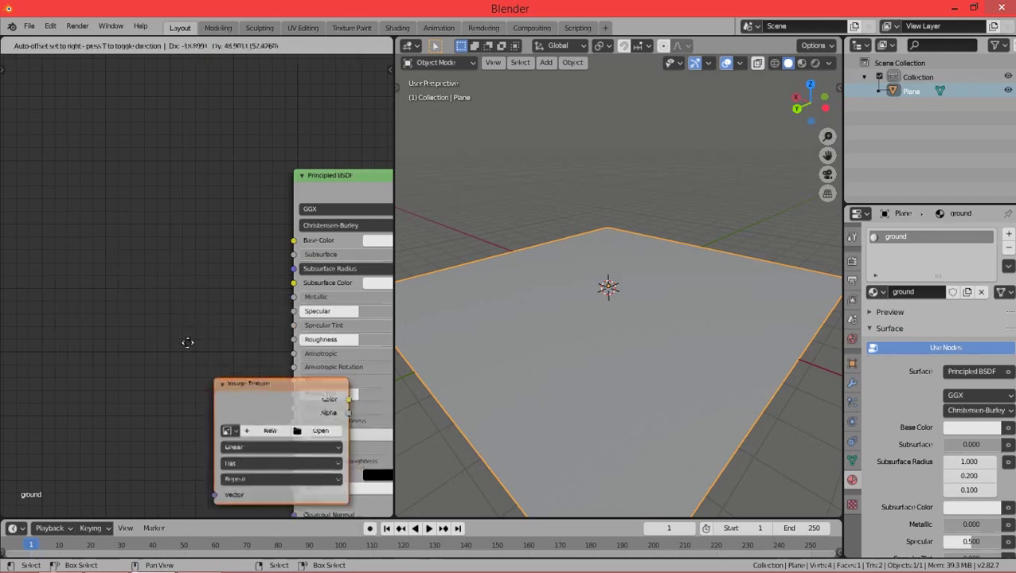
click(113, 172)
click(219, 227)
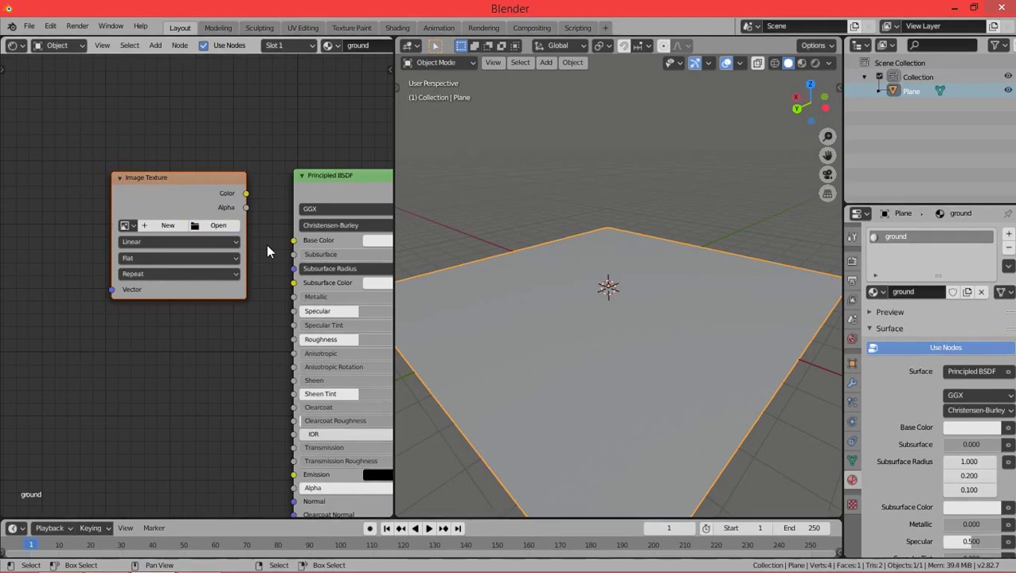
click(206, 226)
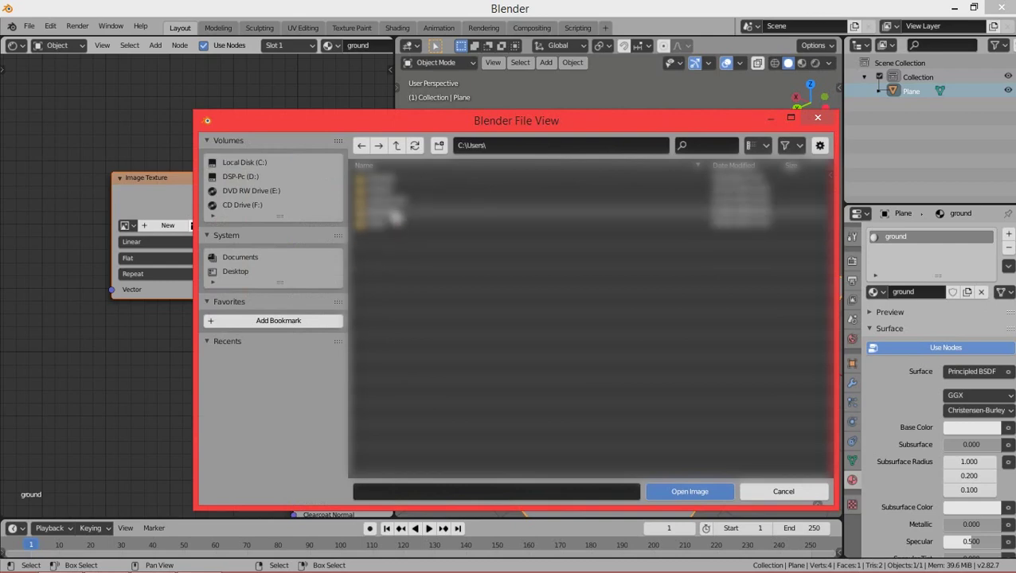
Navigate into Downloads/texture in the file browser and switch to thumbnail display
double_click(397, 247)
double_click(395, 217)
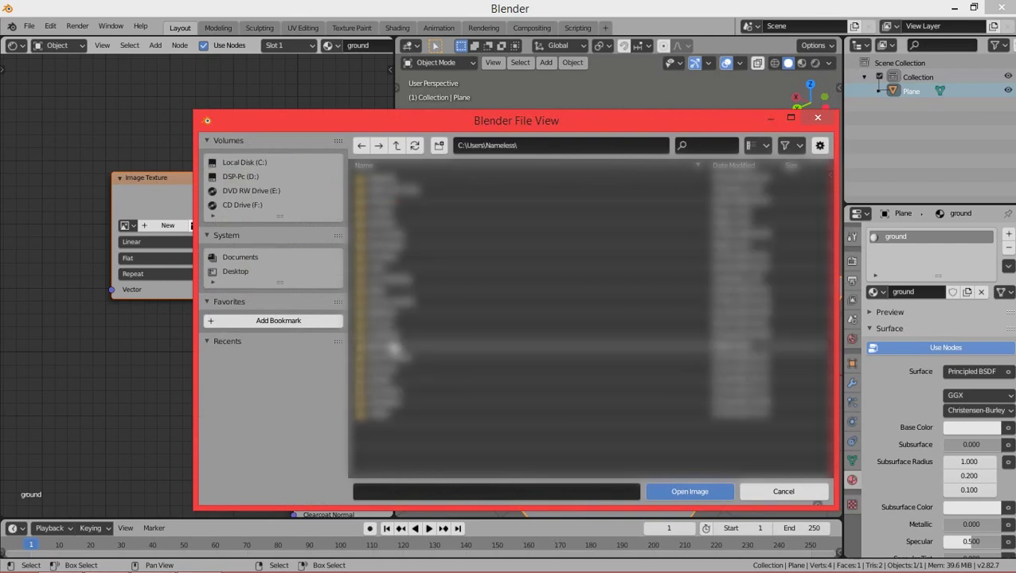
double_click(382, 250)
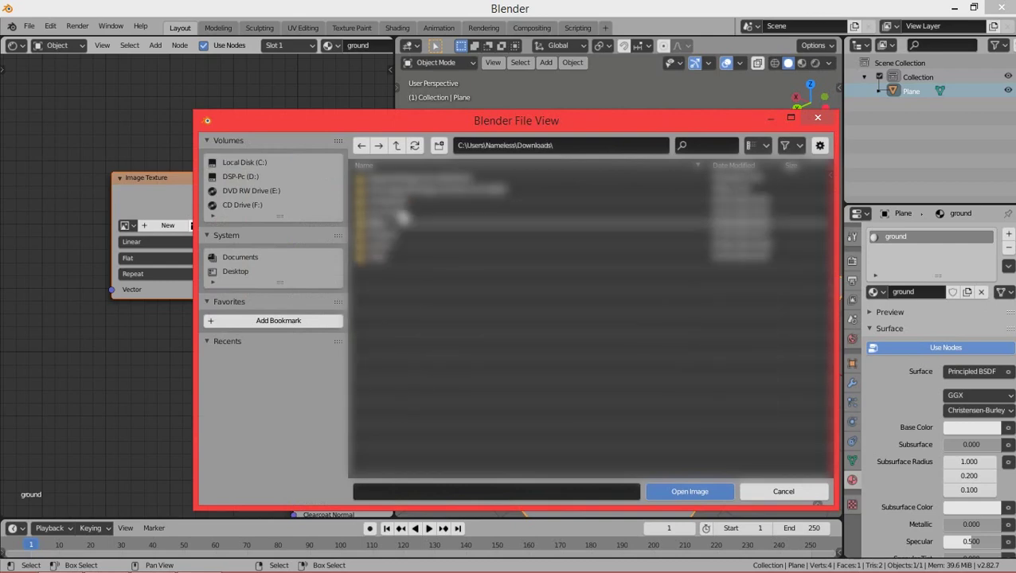
double_click(392, 247)
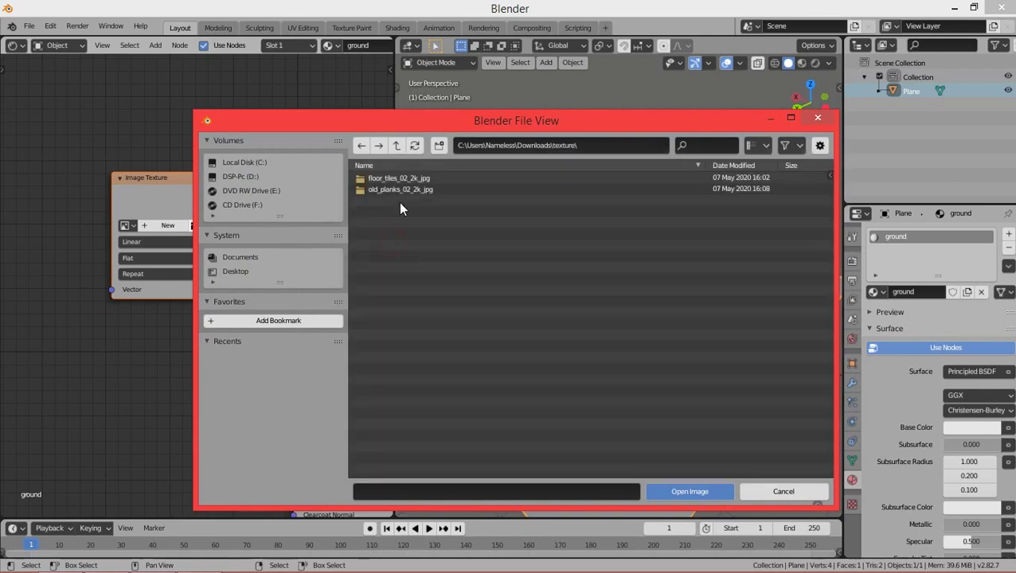
double_click(408, 179)
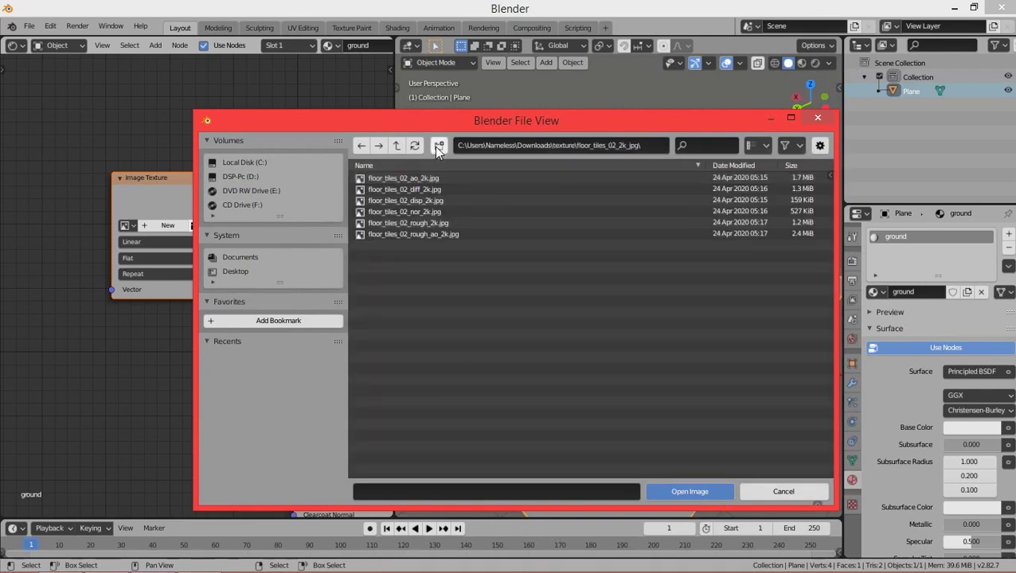
click(768, 148)
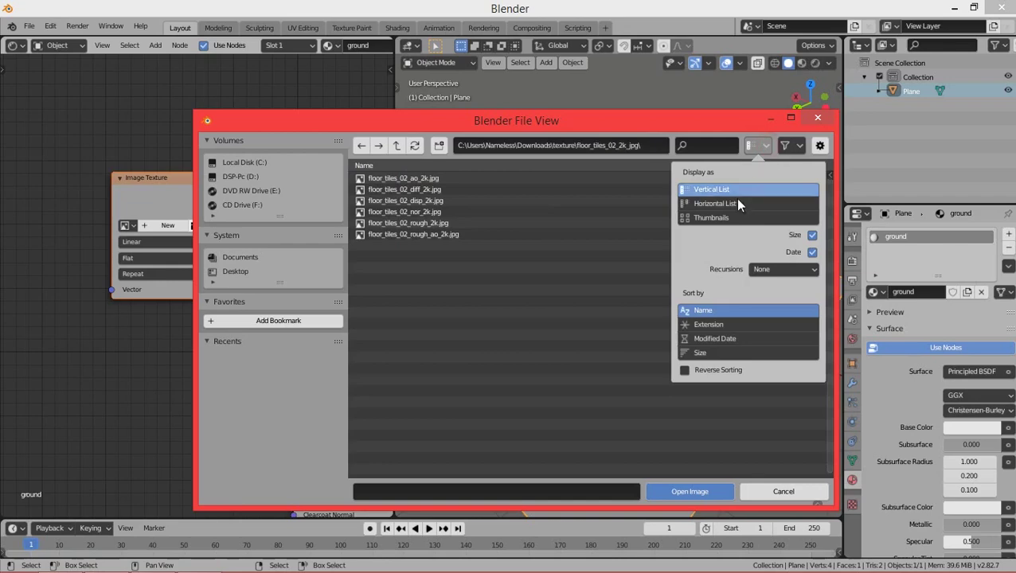
click(704, 217)
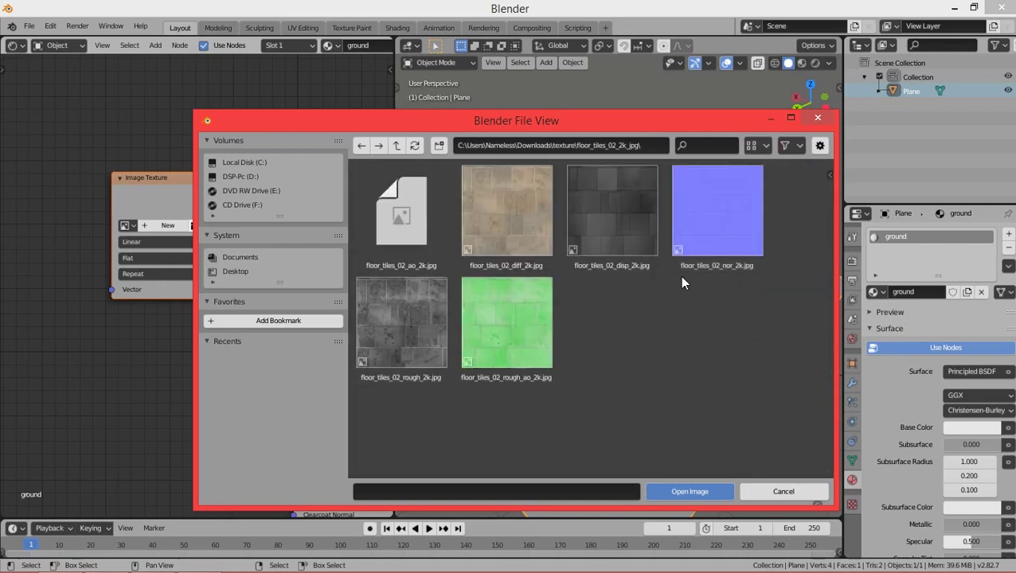
Open old_planks_02_diff_2k.jpg from the old_planks_02_2k_jpg folder into the node
click(409, 150)
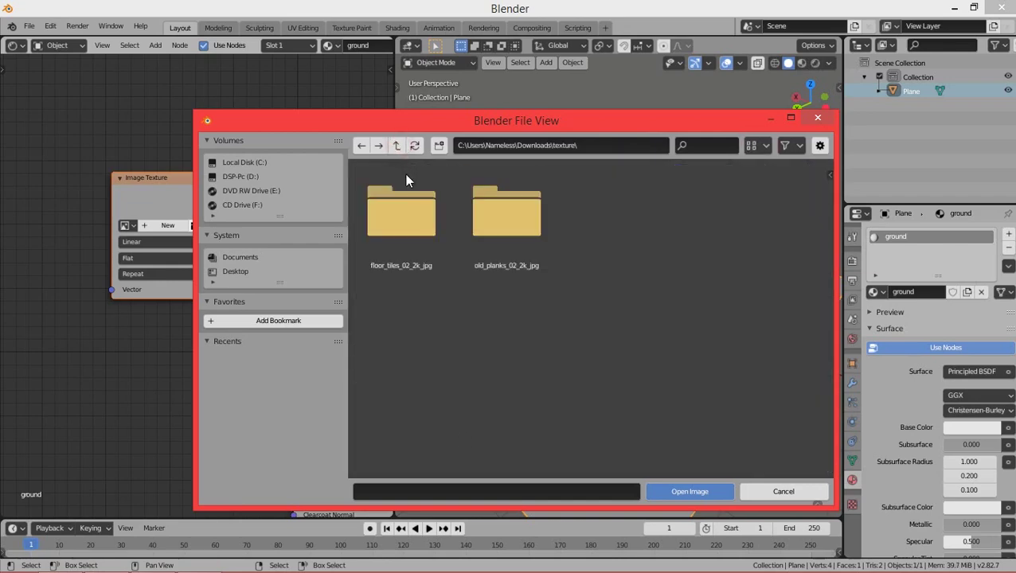
double_click(511, 221)
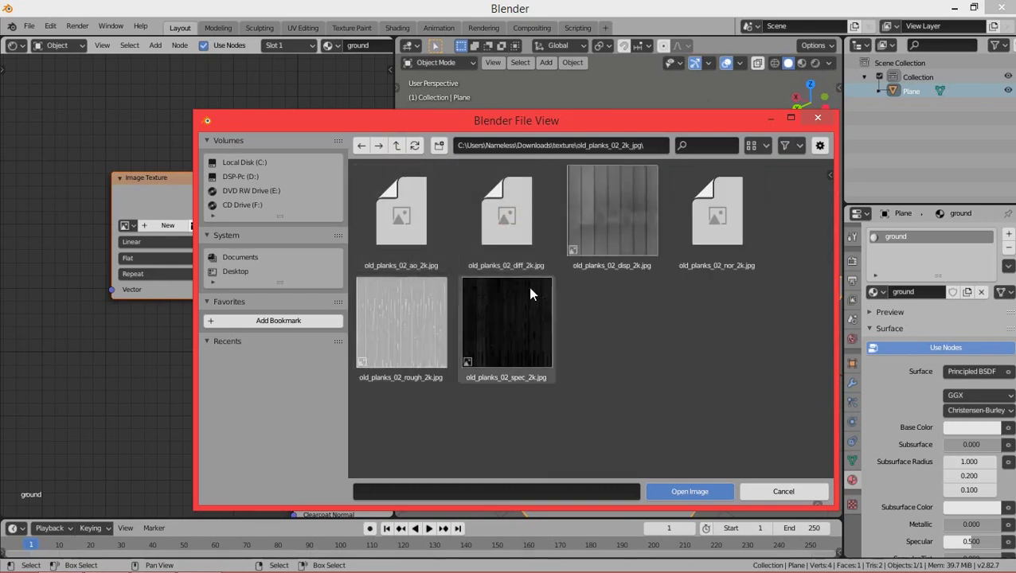
click(506, 236)
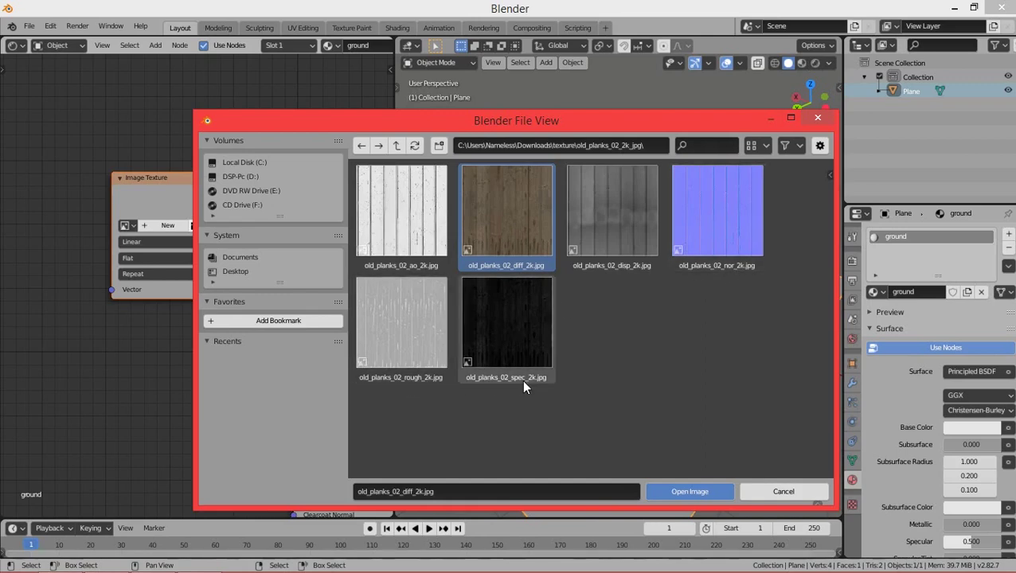
click(503, 222)
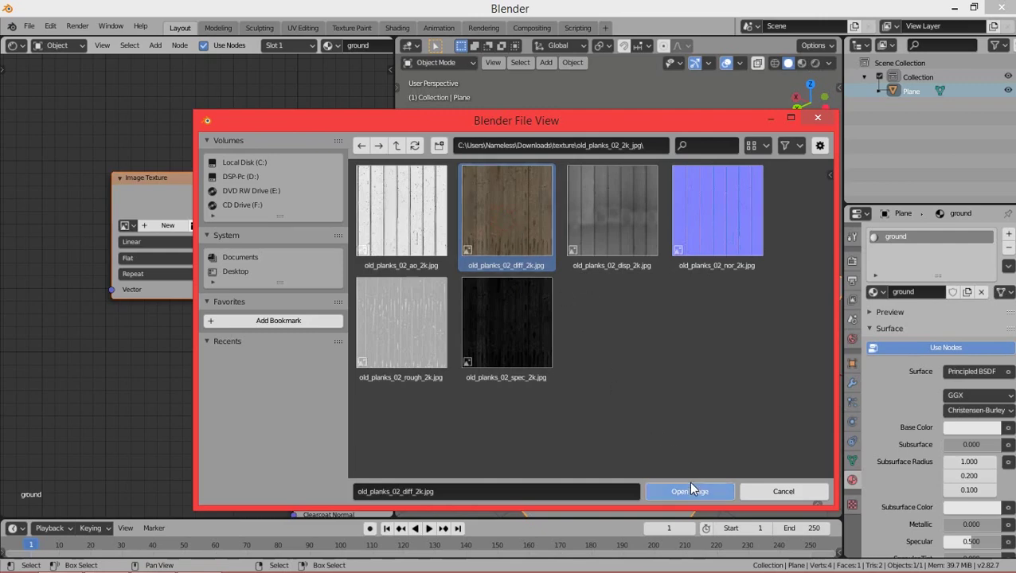
click(683, 494)
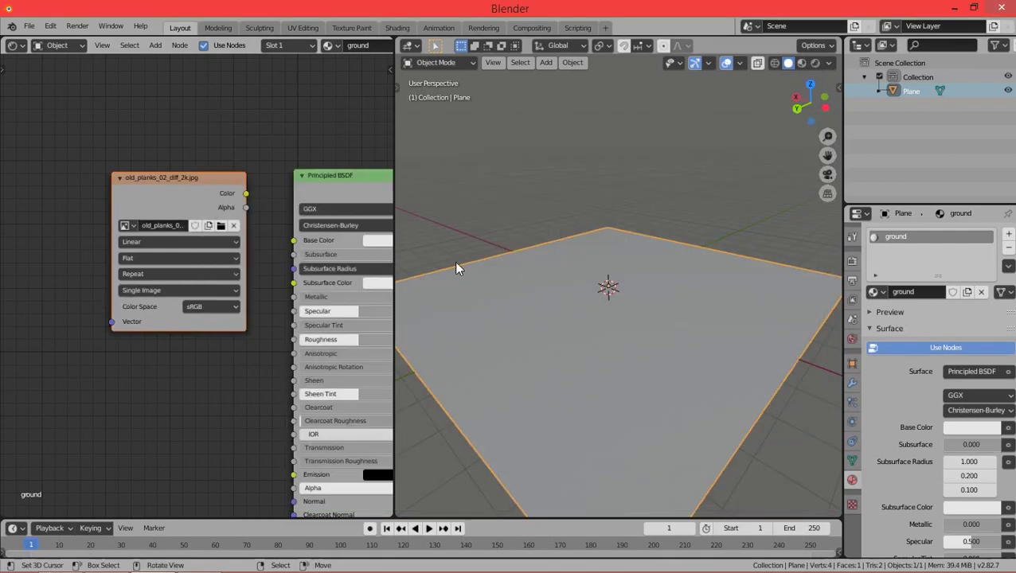
Connect the Image Texture's Color output to the Principled BSDF's Base Color input
middle_drag(263, 227, 243, 230)
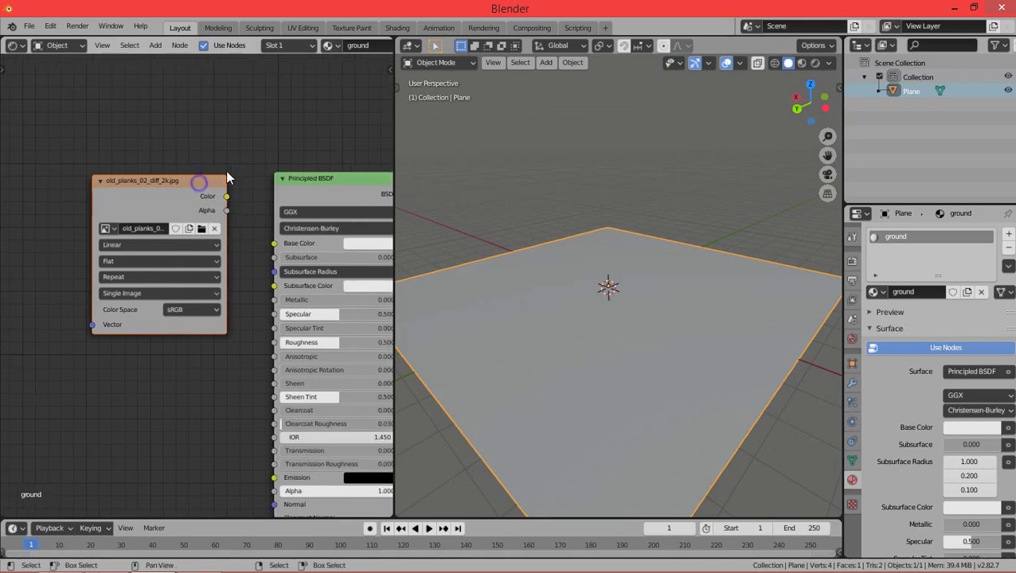
mouse_move(226, 176)
mouse_down()
mouse_move(217, 196)
mouse_move(274, 243)
mouse_up()
mouse_move(606, 257)
middle_down()
mouse_move(698, 256)
mouse_move(637, 233)
middle_up()
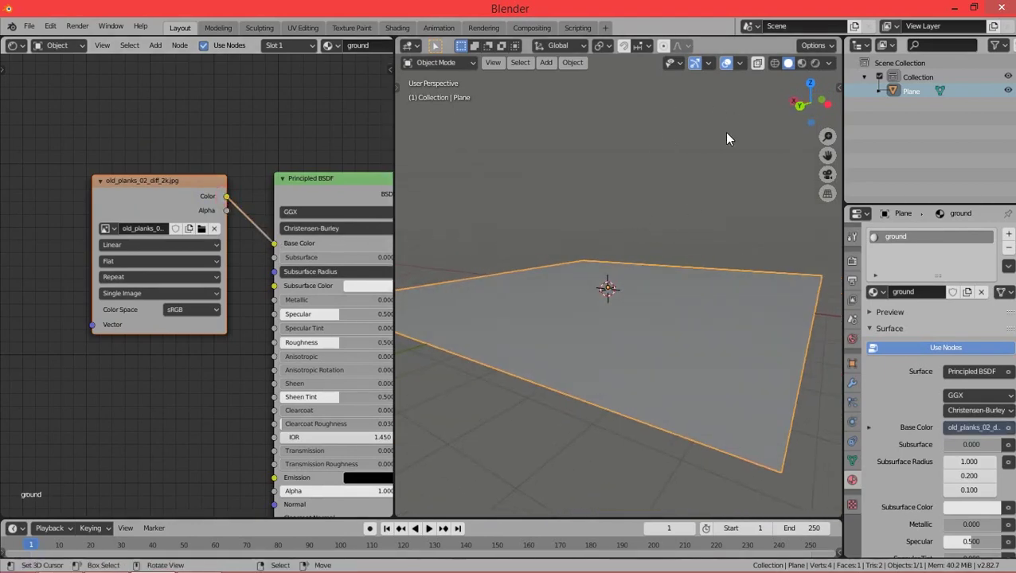
mouse_move(709, 209)
middle_down()
mouse_move(664, 193)
mouse_move(625, 211)
middle_up()
Switch the viewport to Material Preview and inspect the wood-plank texture on the plane
key(z)
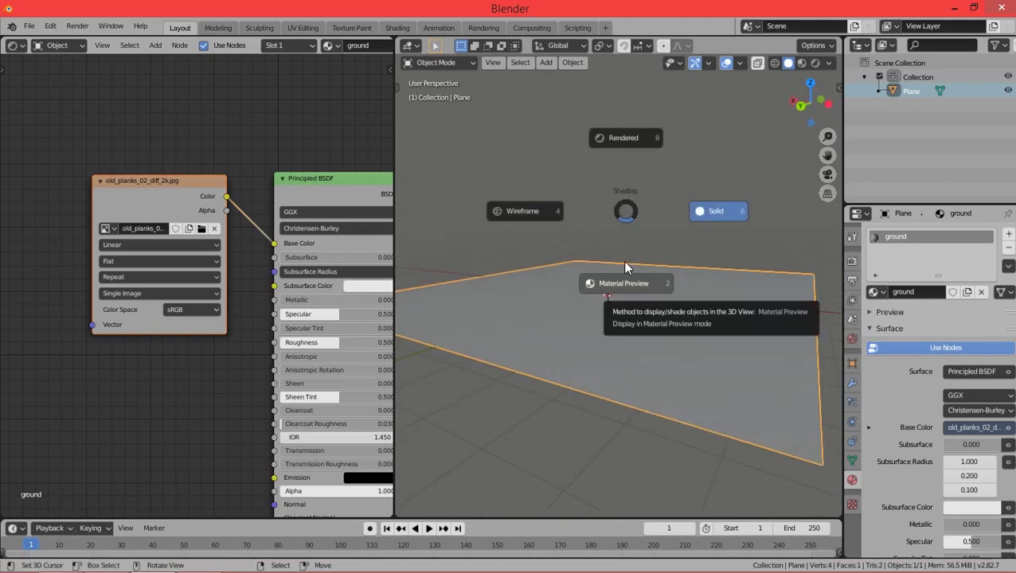
click(626, 287)
scroll(660, 331, up, 5)
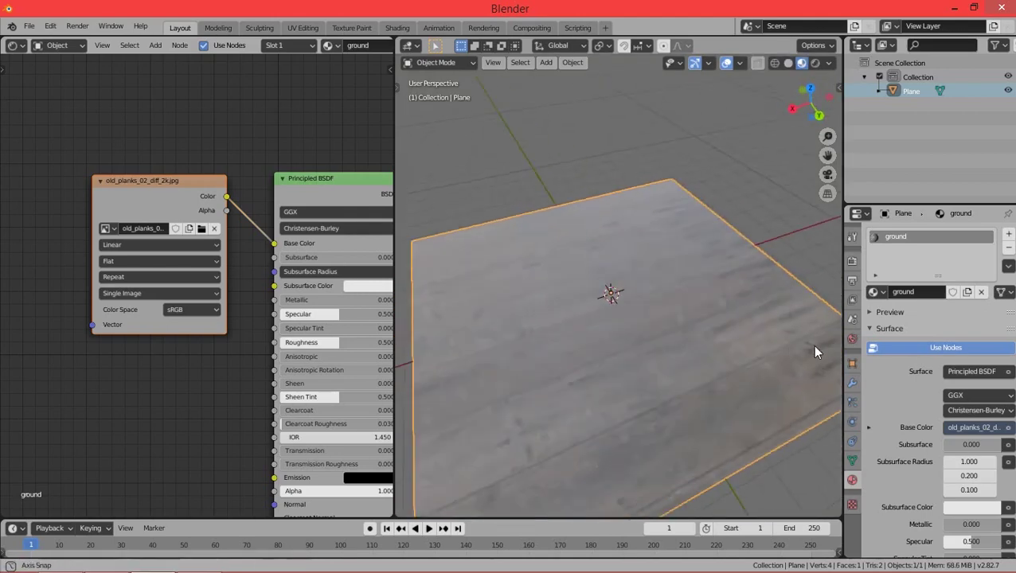
mouse_move(816, 351)
middle_down()
mouse_move(663, 296)
mouse_move(746, 274)
mouse_move(694, 319)
mouse_move(647, 267)
mouse_move(763, 285)
mouse_move(742, 270)
mouse_move(781, 265)
mouse_move(743, 260)
mouse_move(714, 268)
mouse_move(748, 281)
mouse_move(676, 288)
mouse_move(686, 328)
mouse_move(714, 286)
mouse_move(674, 227)
mouse_move(716, 246)
mouse_move(682, 238)
mouse_move(696, 250)
middle_up()
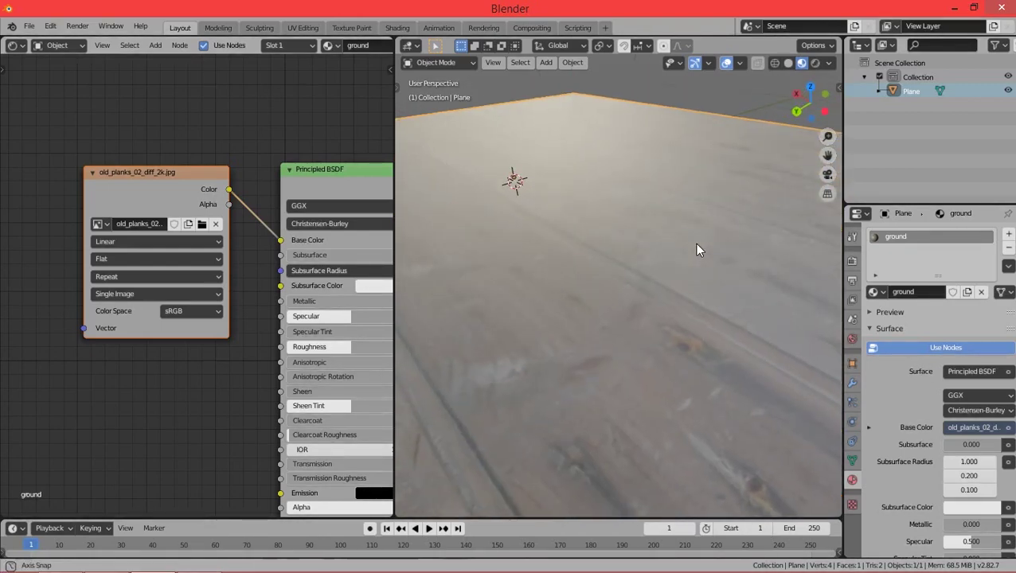
mouse_move(635, 232)
middle_down()
mouse_move(599, 234)
mouse_move(634, 271)
mouse_move(624, 255)
mouse_move(613, 260)
middle_up()
middle_drag(168, 280, 193, 294)
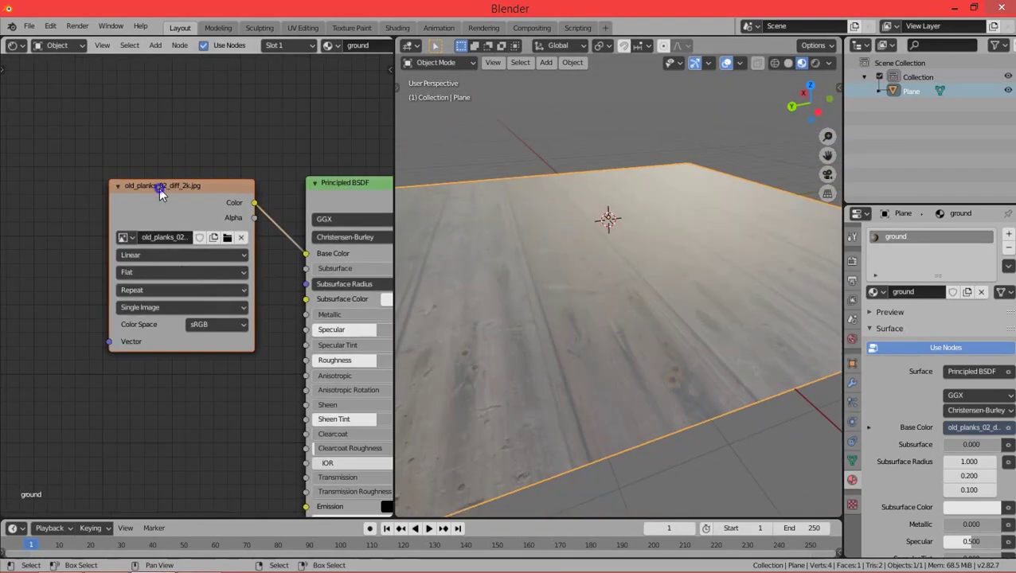
middle_drag(196, 209, 249, 237)
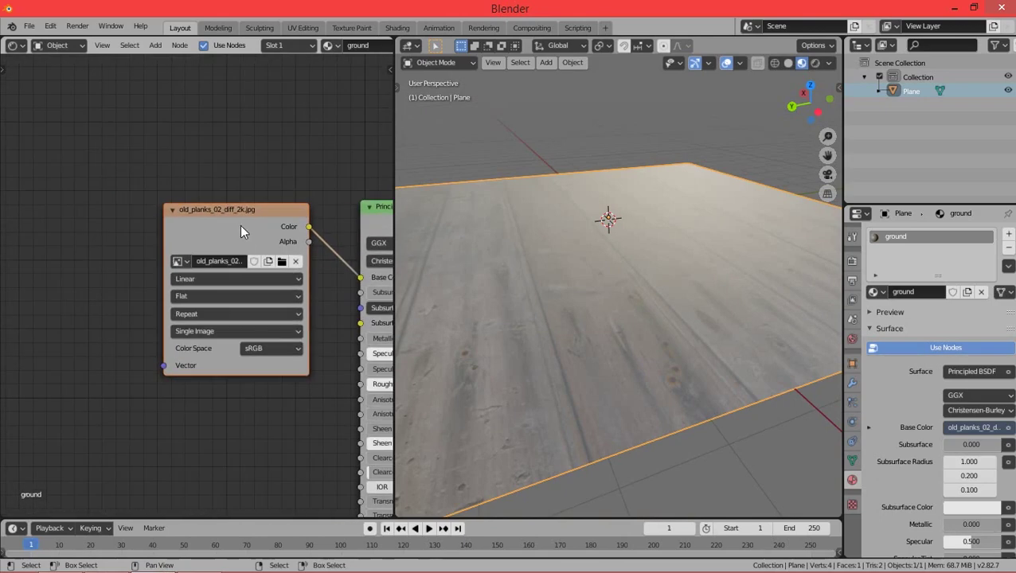
key(shift+a)
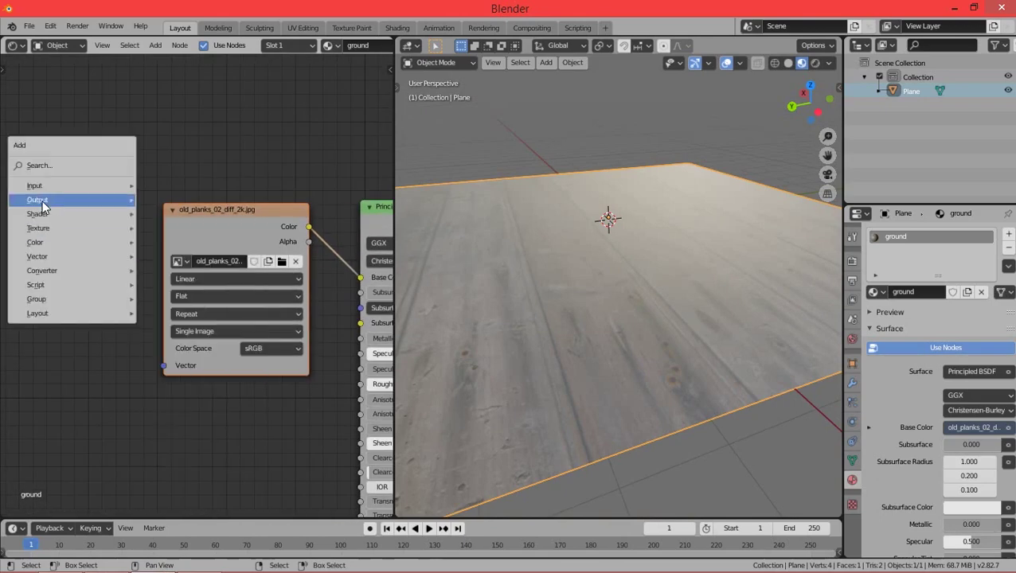
Place a Texture Coordinate node left of the plank image node, then browse Vector nodes for Mapping
click(40, 193)
key(Escape)
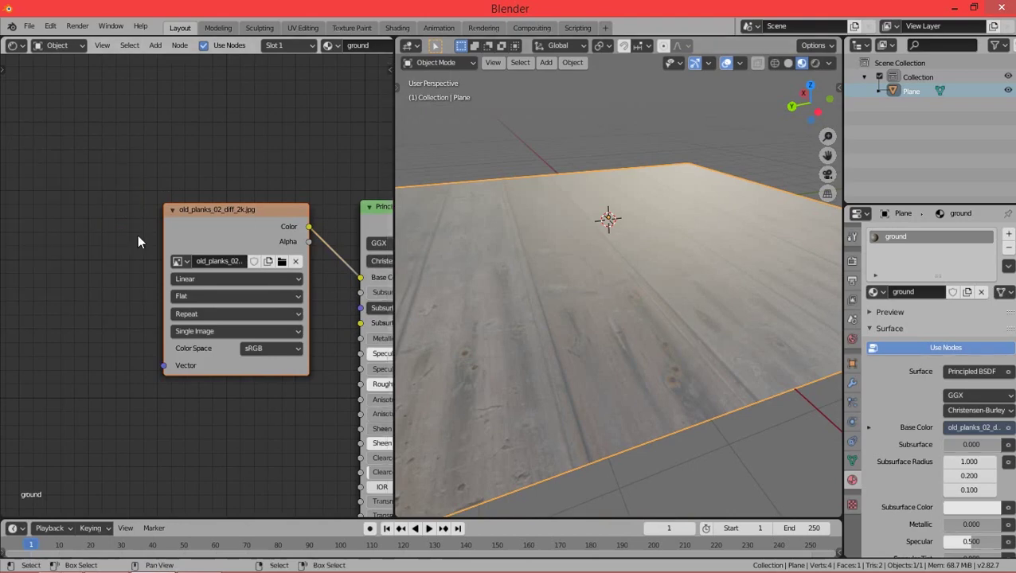
key(shift+a)
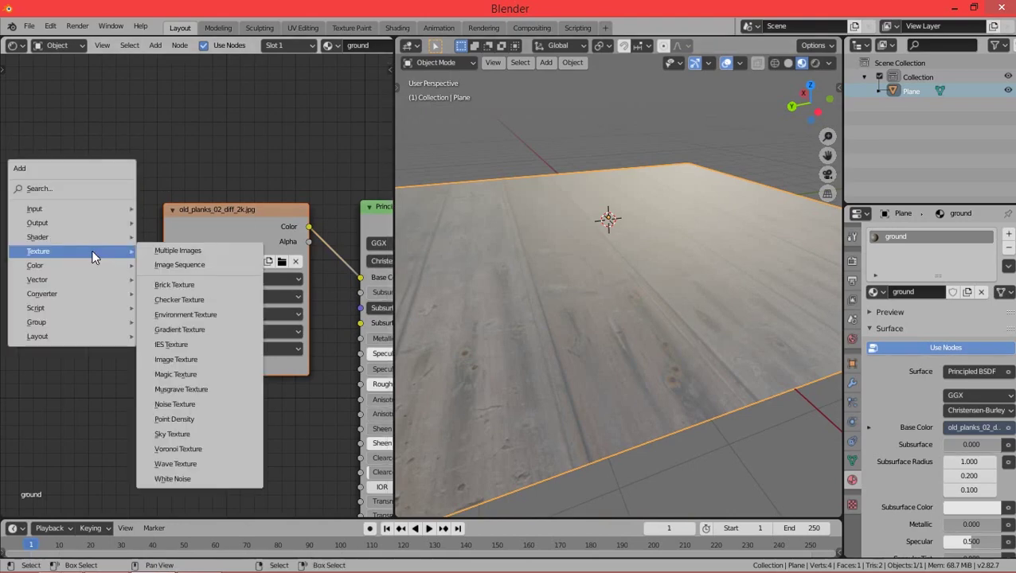
click(47, 210)
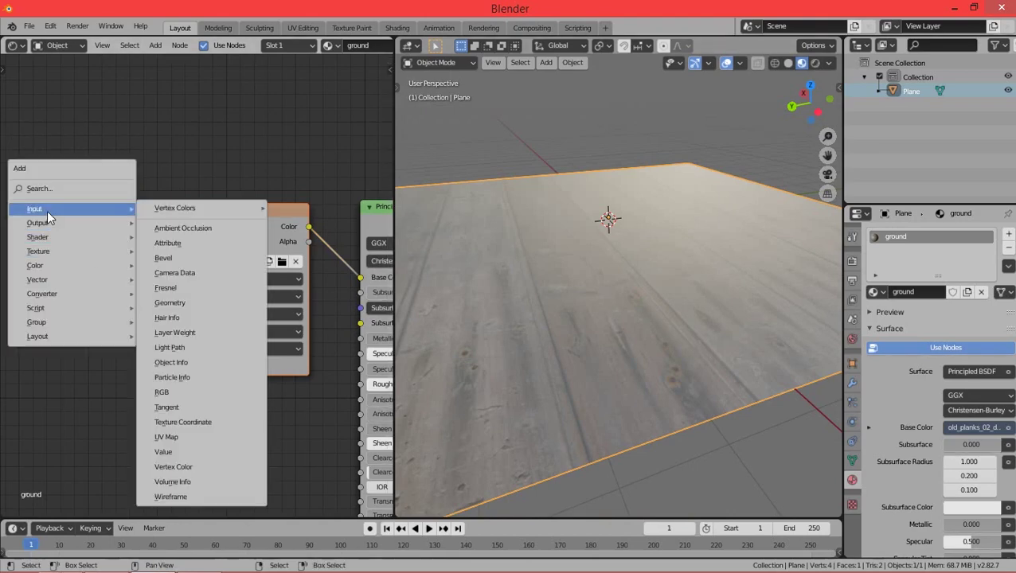
click(197, 423)
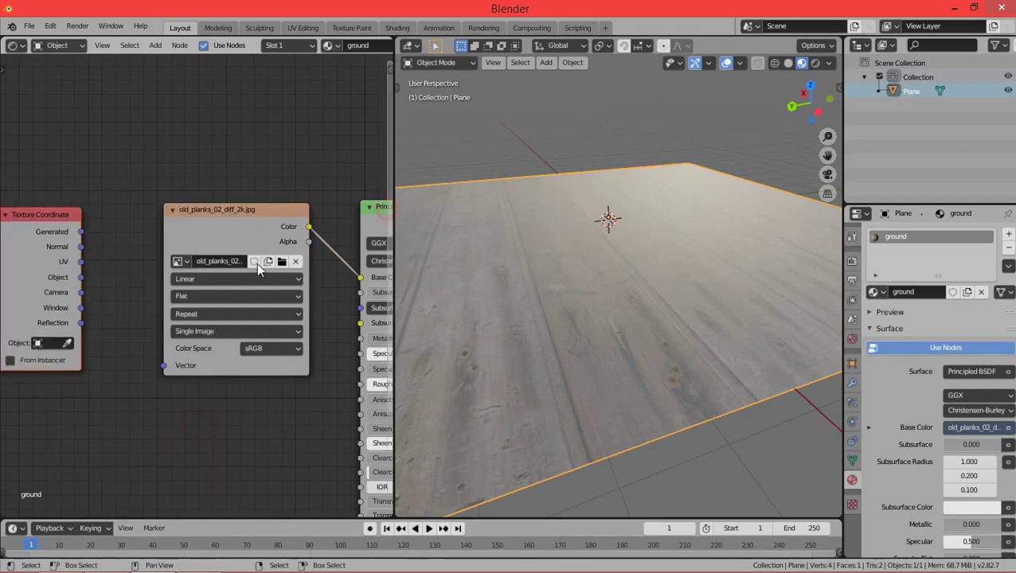
middle_drag(256, 263, 426, 267)
scroll(195, 291, down, 3)
key(g)
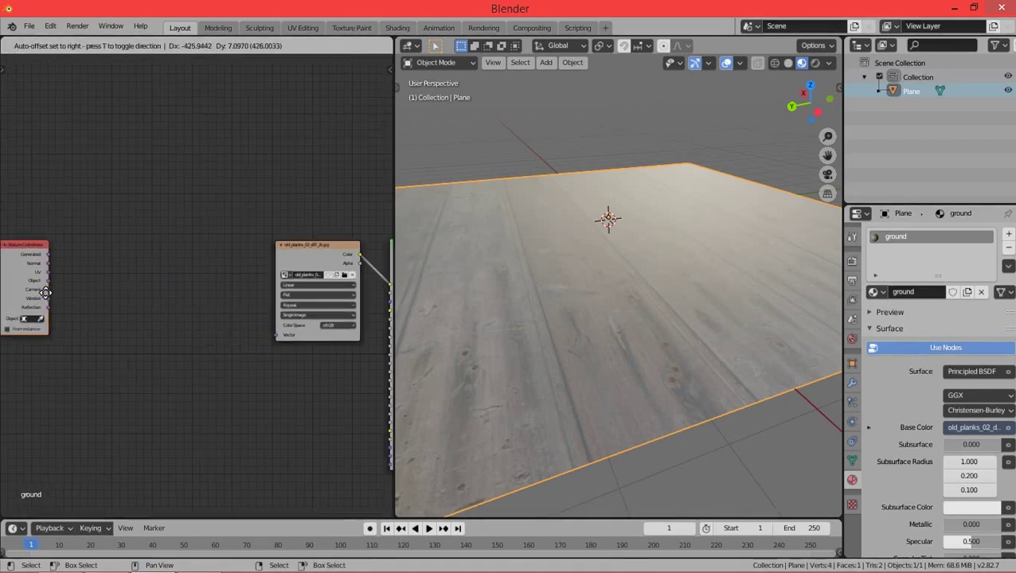
click(59, 292)
key(shift+a)
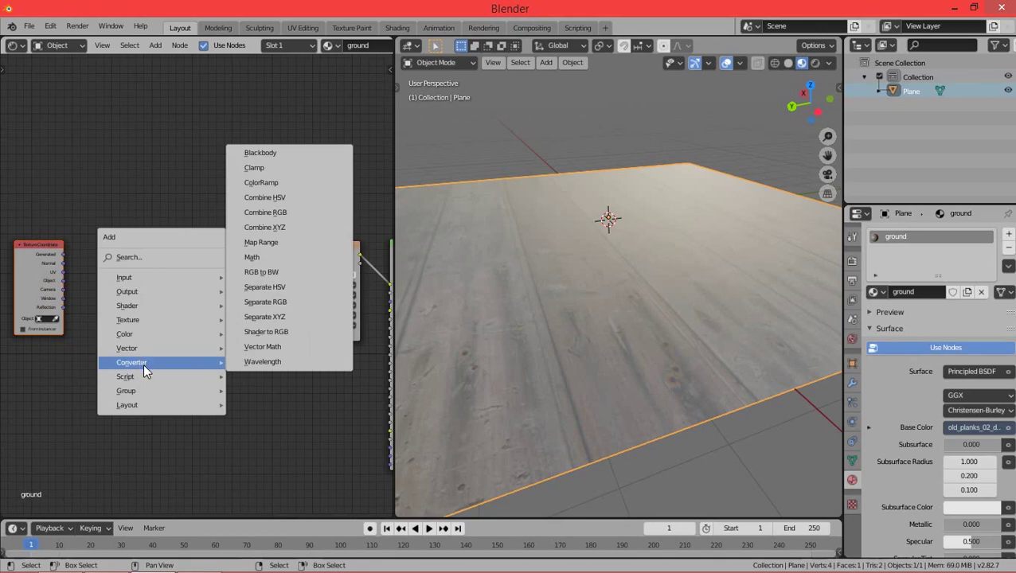
mouse_move(128, 348)
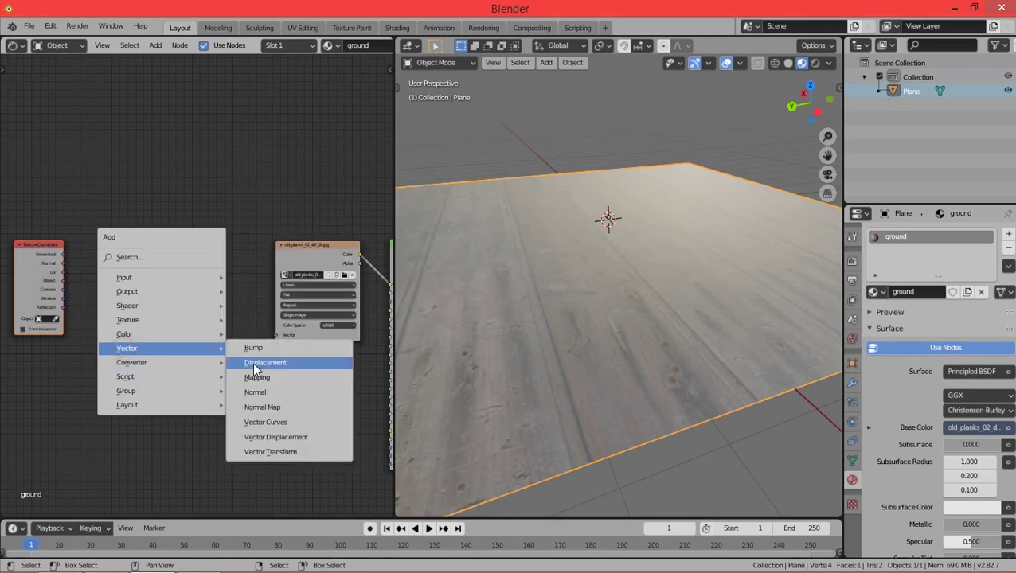
click(259, 377)
Link Texture Coordinate UV into the Mapping Vector, and Mapping's Vector into the wood image texture
click(141, 263)
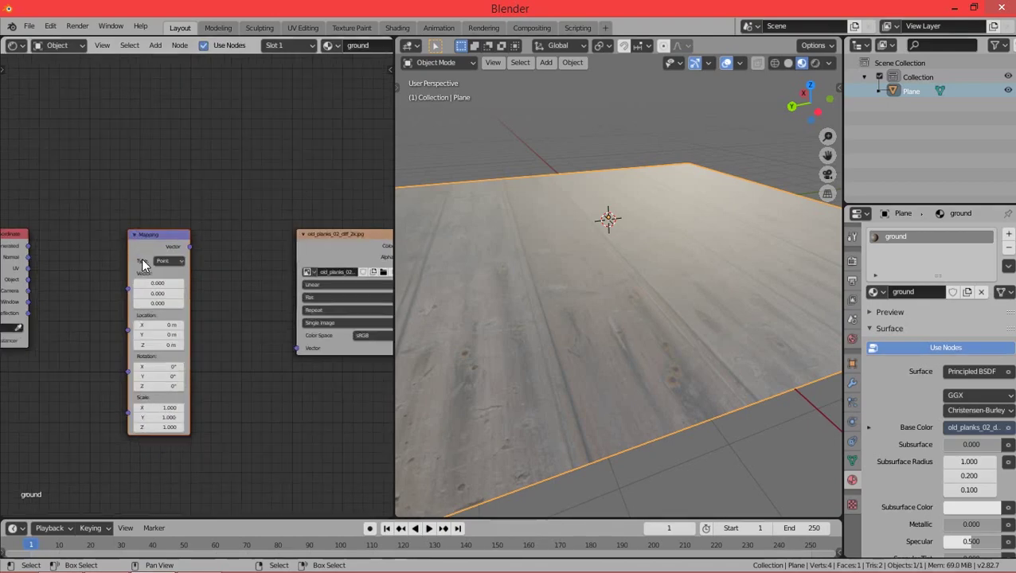
scroll(219, 268, up, 2)
scroll(213, 271, up, 2)
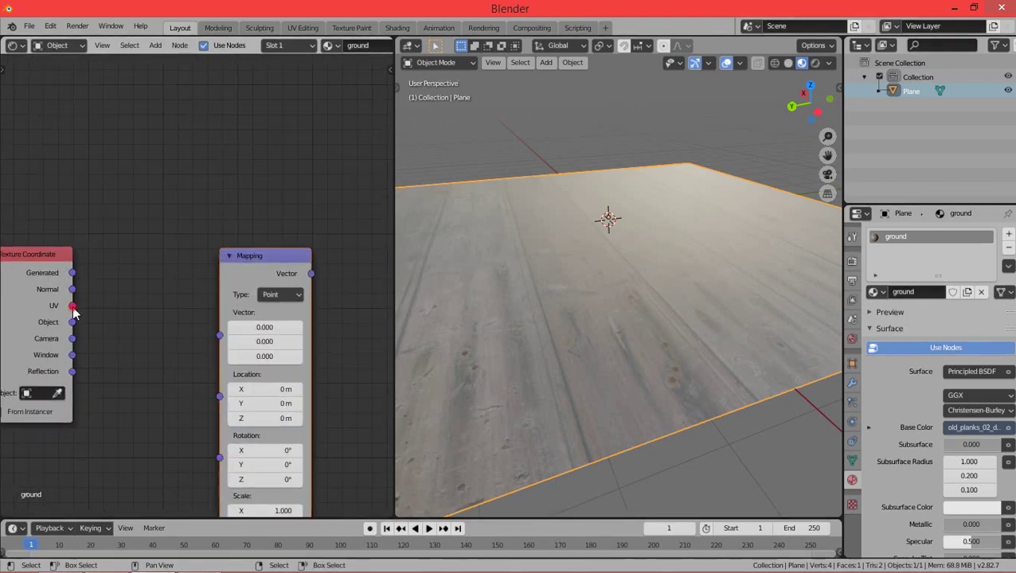
drag(72, 307, 137, 323)
drag(221, 340, 220, 336)
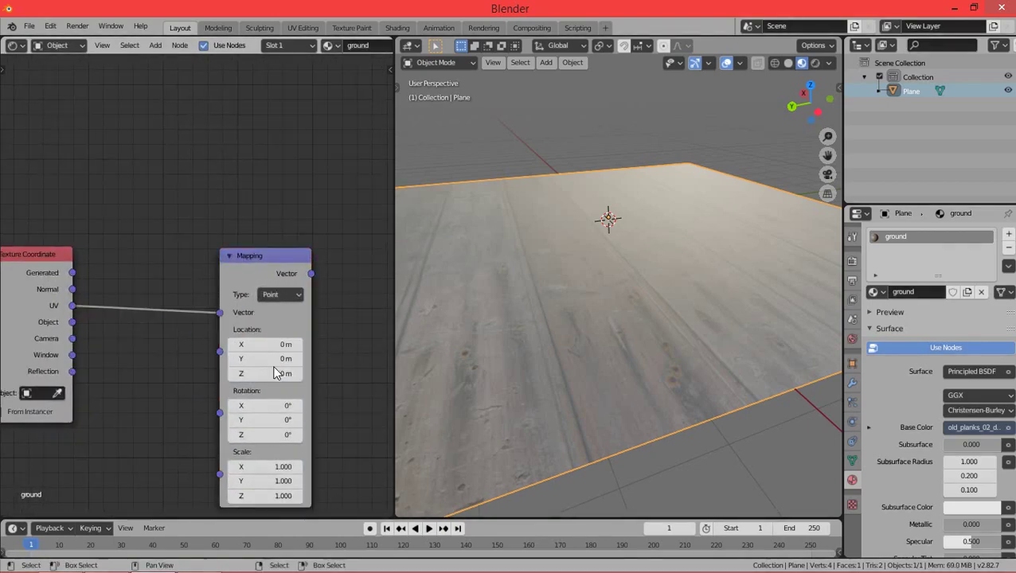
scroll(191, 334, down, 1)
drag(58, 267, 152, 265)
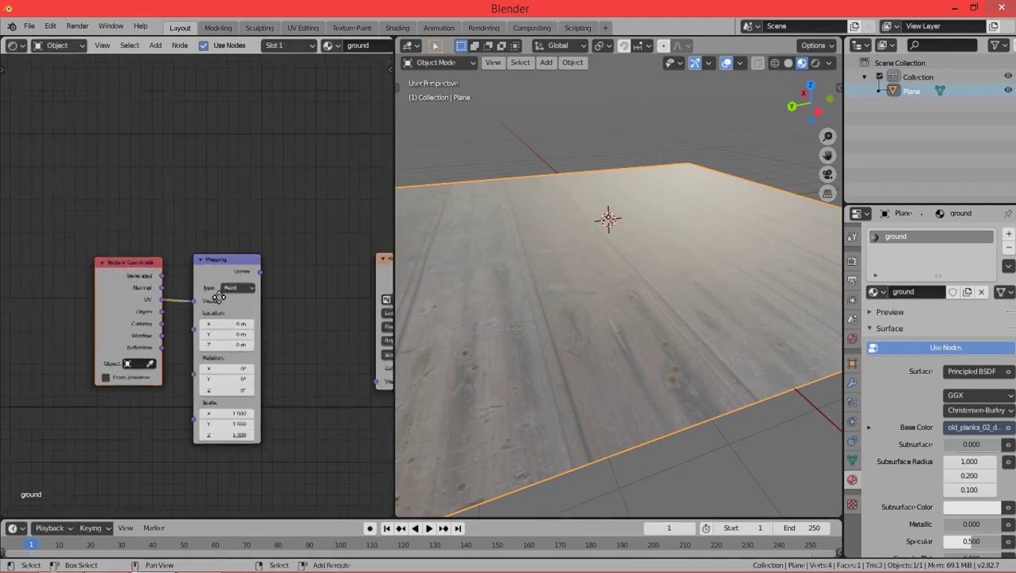
middle_drag(275, 282, 183, 263)
drag(187, 258, 303, 366)
scroll(133, 341, up, 1)
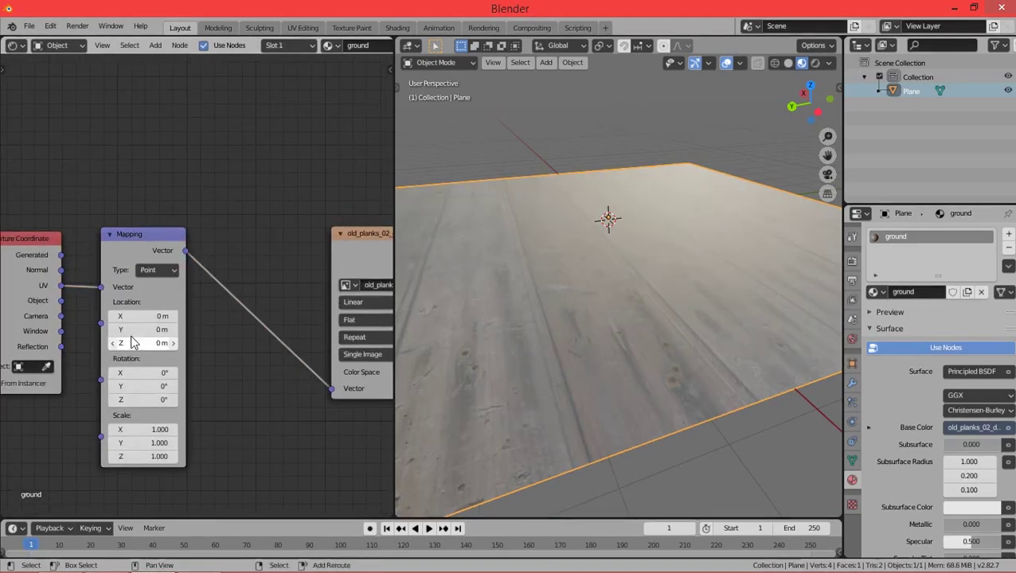
middle_drag(133, 342, 179, 333)
Test X and Y rotations on the Mapping node, cancelling both to keep 0°
mouse_move(549, 265)
middle_down()
mouse_move(608, 260)
mouse_move(579, 292)
middle_up()
scroll(195, 286, up, 1)
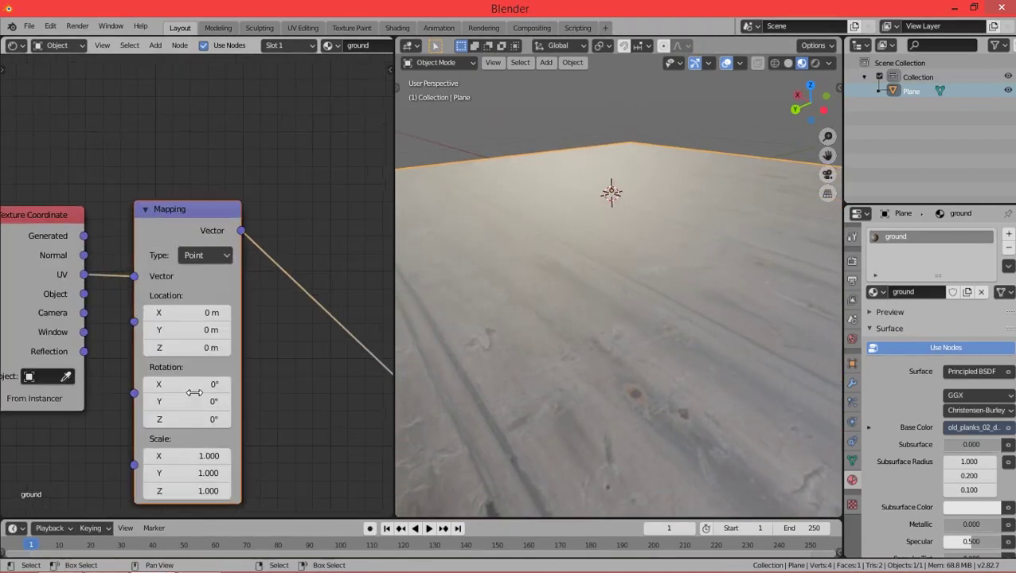
mouse_move(195, 455)
mouse_down()
mouse_move(143, 456)
mouse_move(229, 455)
mouse_move(202, 460)
mouse_up()
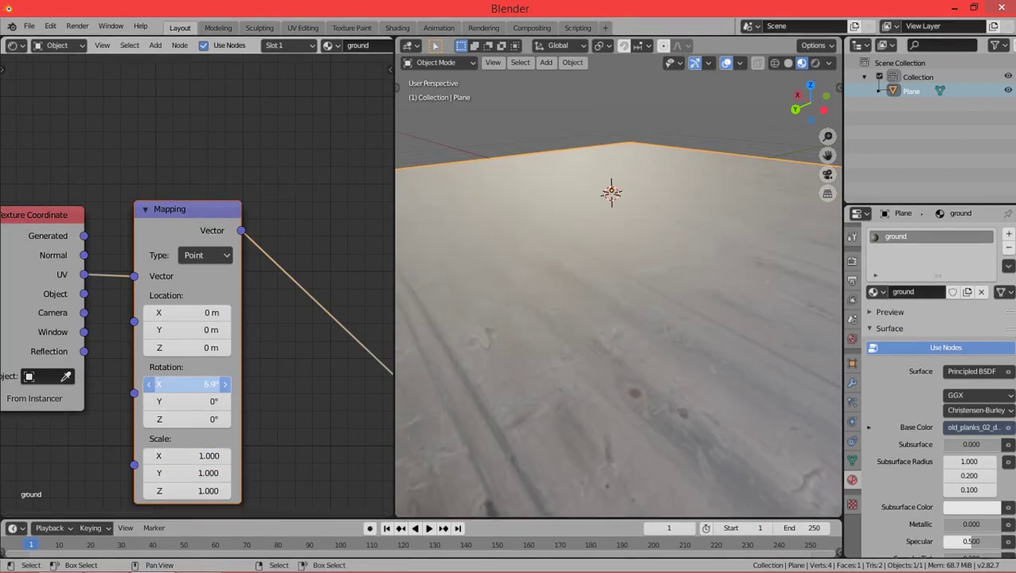
key(Escape)
drag(180, 402, 255, 402)
key(Escape)
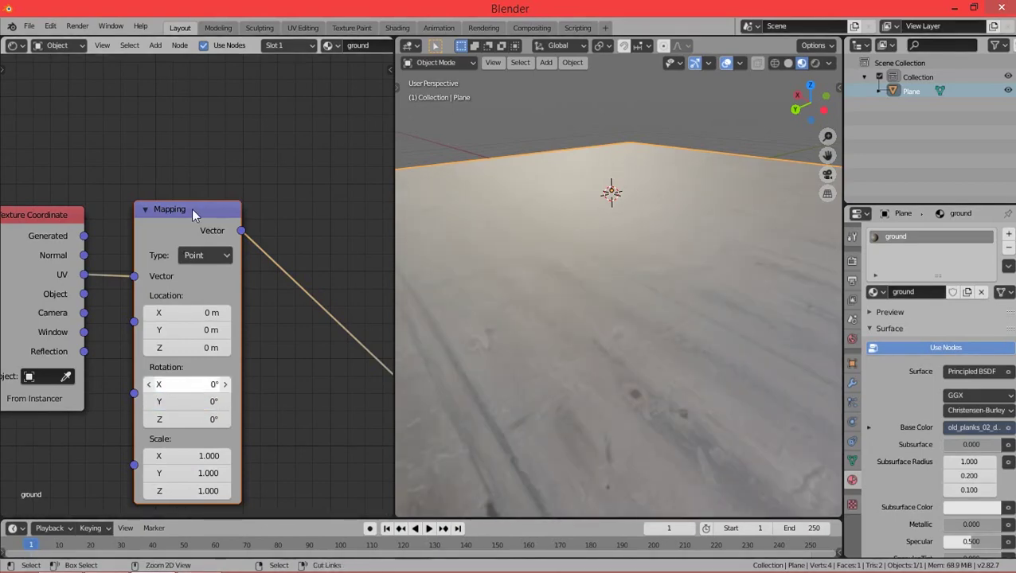
scroll(112, 222, down, 3)
Box-select the Texture Coordinate and Mapping nodes and move them together into a tidier spot
key(b)
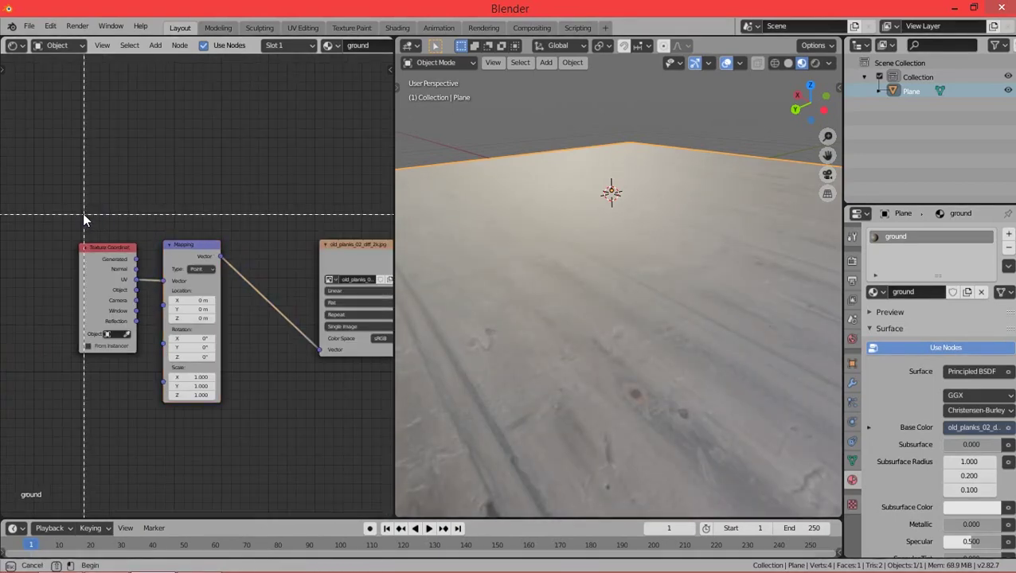
drag(82, 212, 245, 335)
key(g)
click(281, 336)
mouse_move(232, 344)
middle_down()
mouse_move(192, 332)
mouse_move(242, 318)
middle_up()
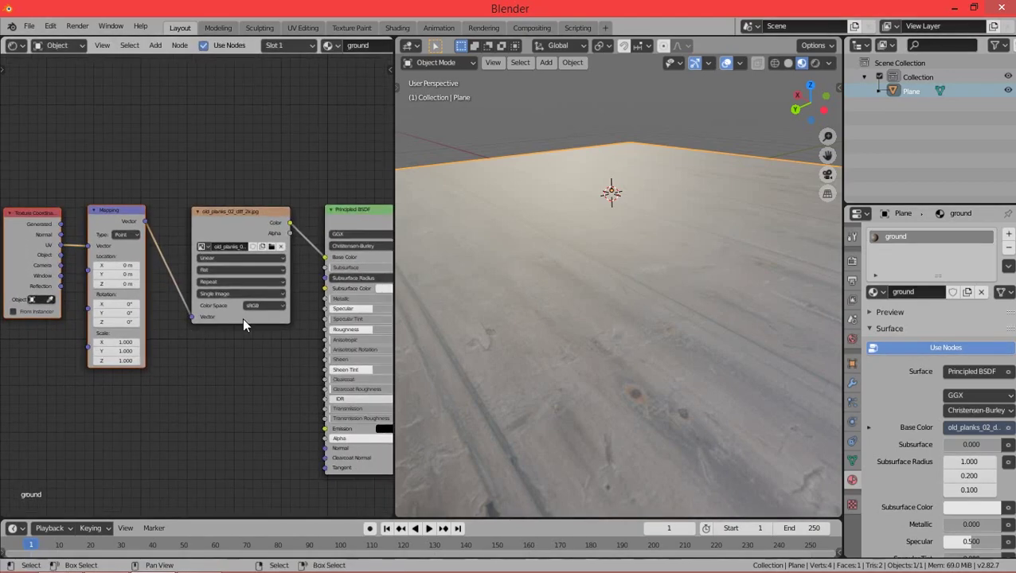
scroll(242, 318, up, 3)
Add an Image Texture node below the diffuse texture and load old_planks_02_nor_2k.jpg from Recents
key(shift+a)
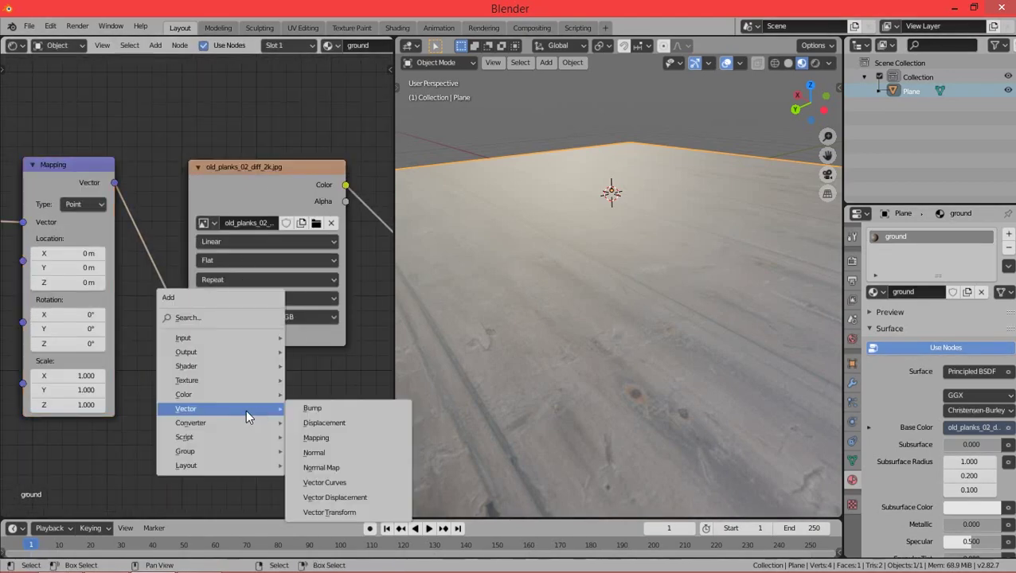
click(195, 380)
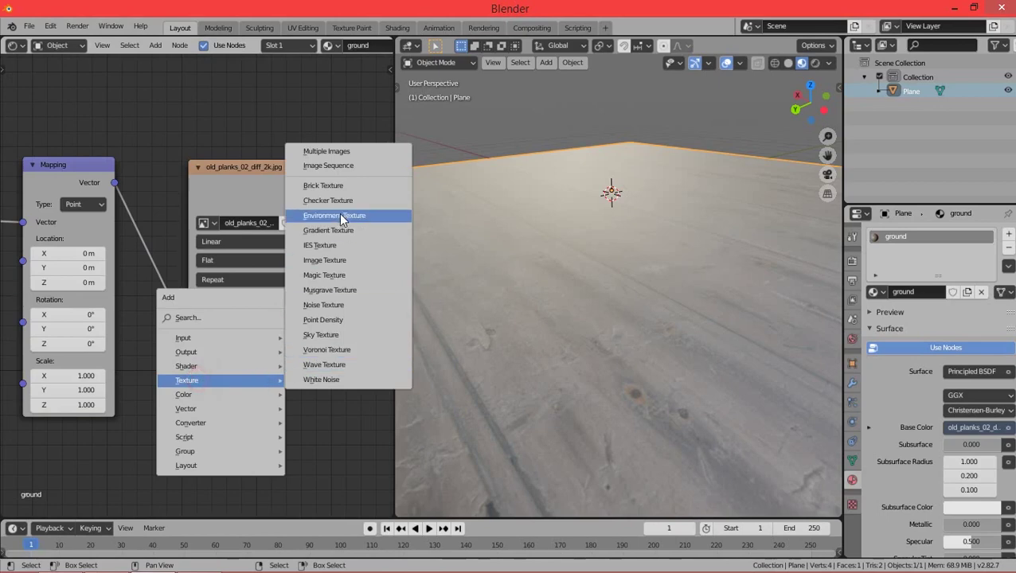
click(334, 261)
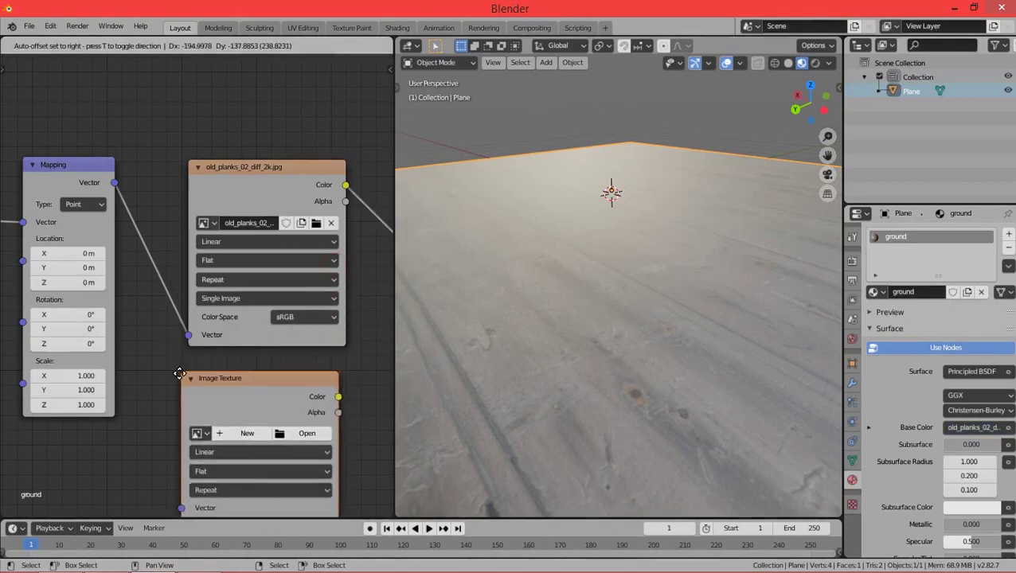
click(239, 382)
click(303, 425)
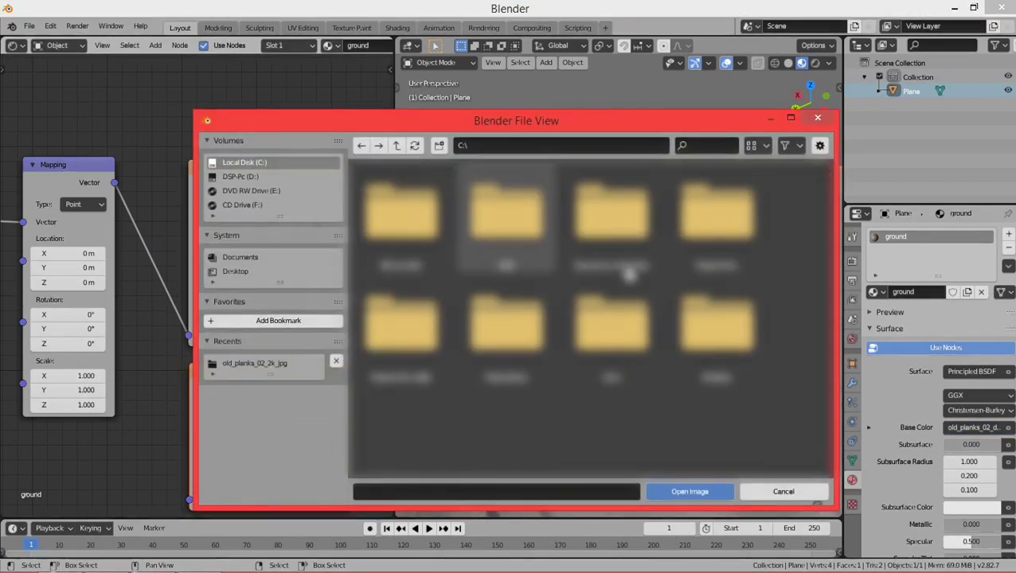
click(247, 366)
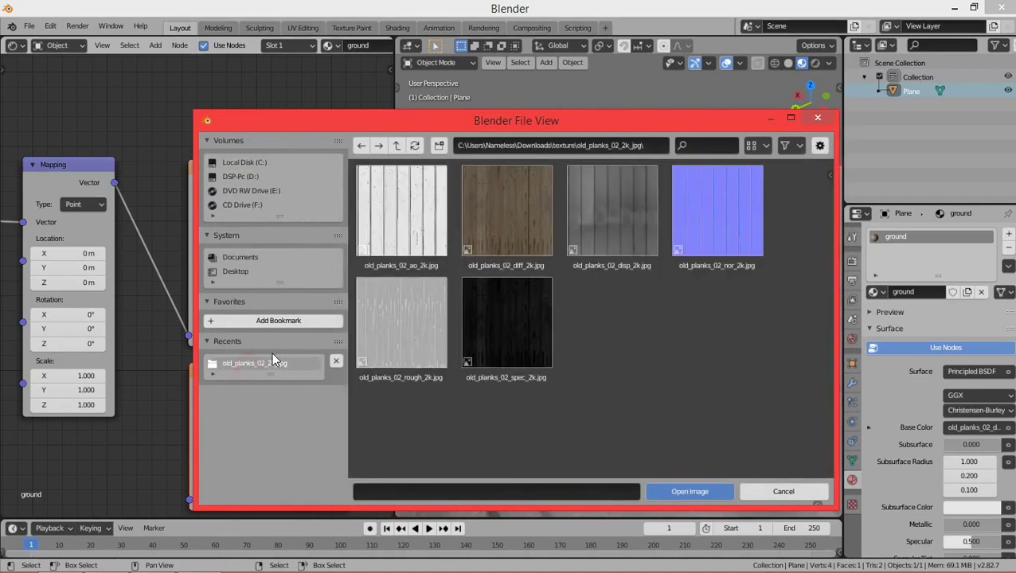
double_click(733, 200)
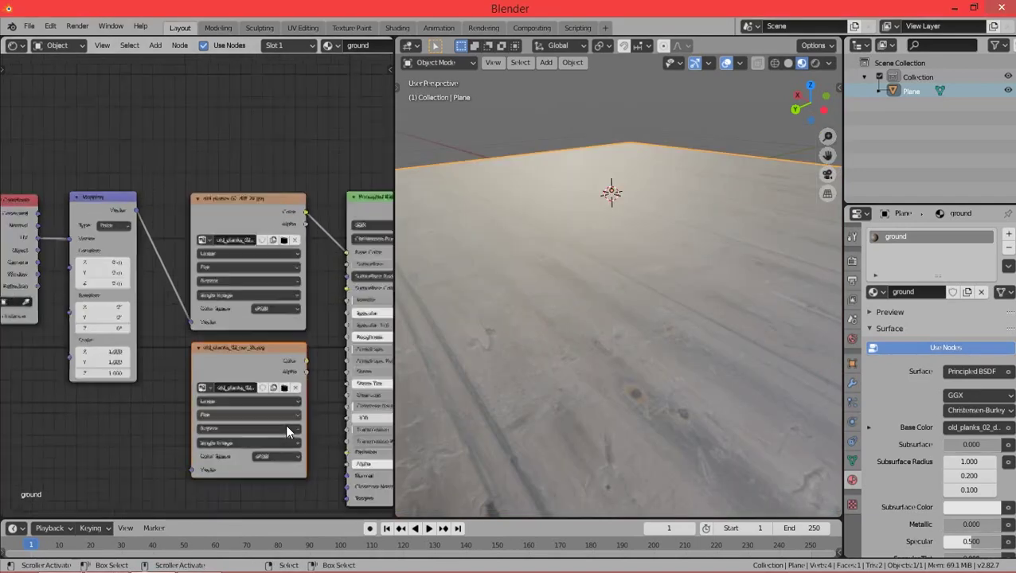
scroll(285, 424, down, 3)
middle_drag(319, 51, 195, 127)
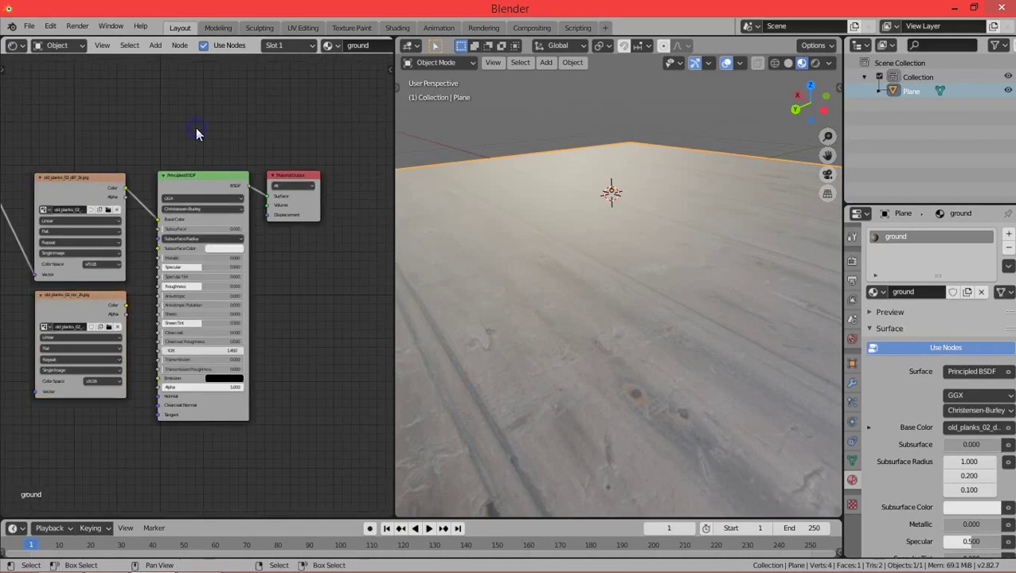
Move the Principled BSDF and Material Output nodes to the right
drag(195, 128, 246, 182)
key(g)
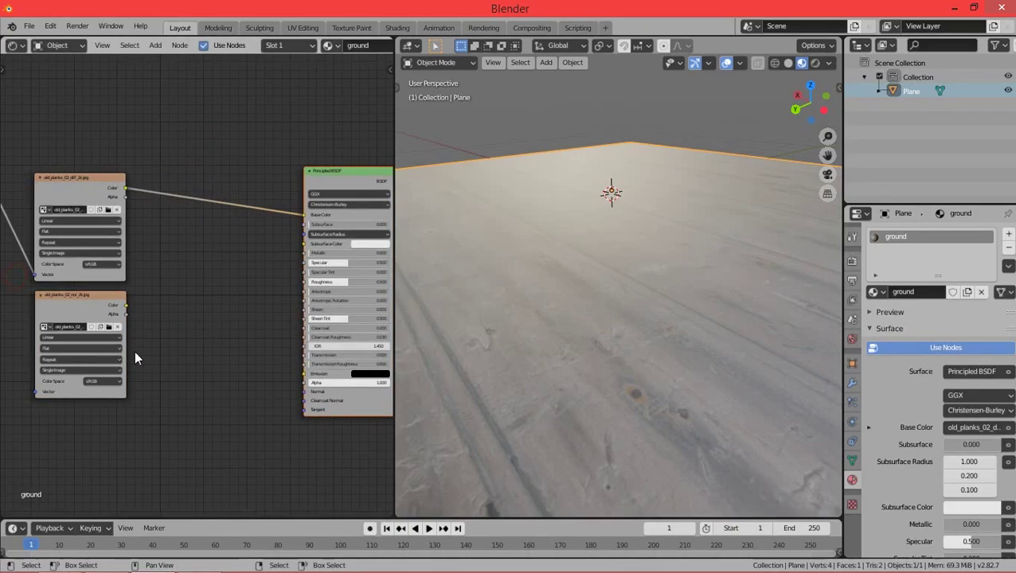
scroll(134, 358, up, 2)
Set the normal-map texture's Color Space to Non-Color
click(144, 375)
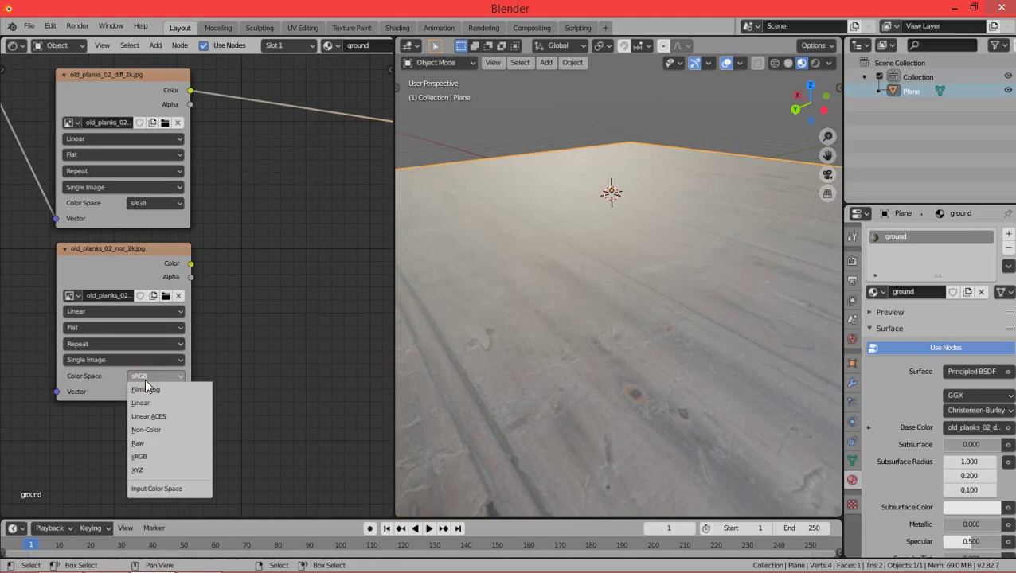
scroll(81, 381, up, 2)
click(256, 383)
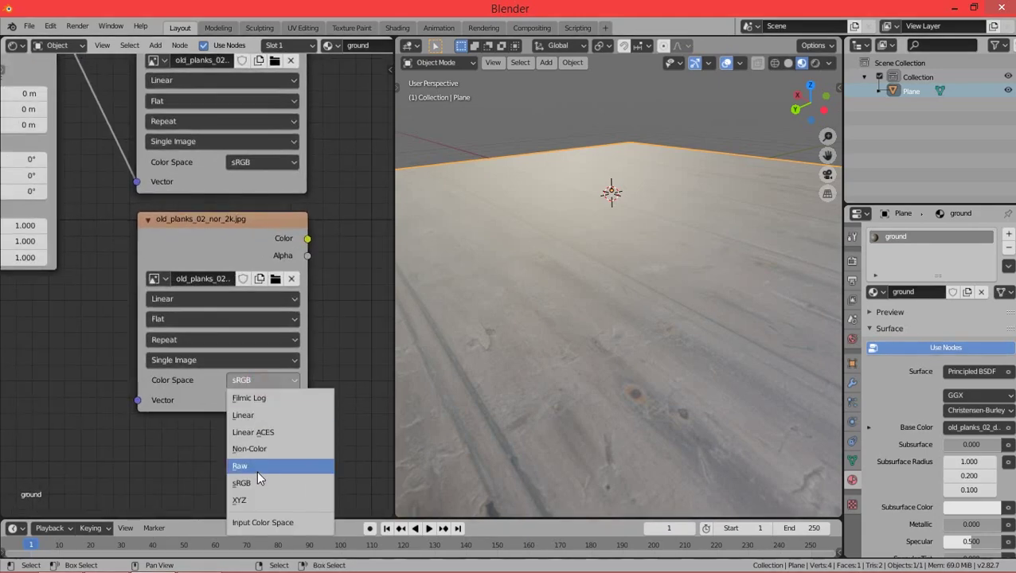
click(255, 450)
Connect the Mapping node's Vector output to the normal-map texture's Vector input
middle_drag(263, 369, 323, 393)
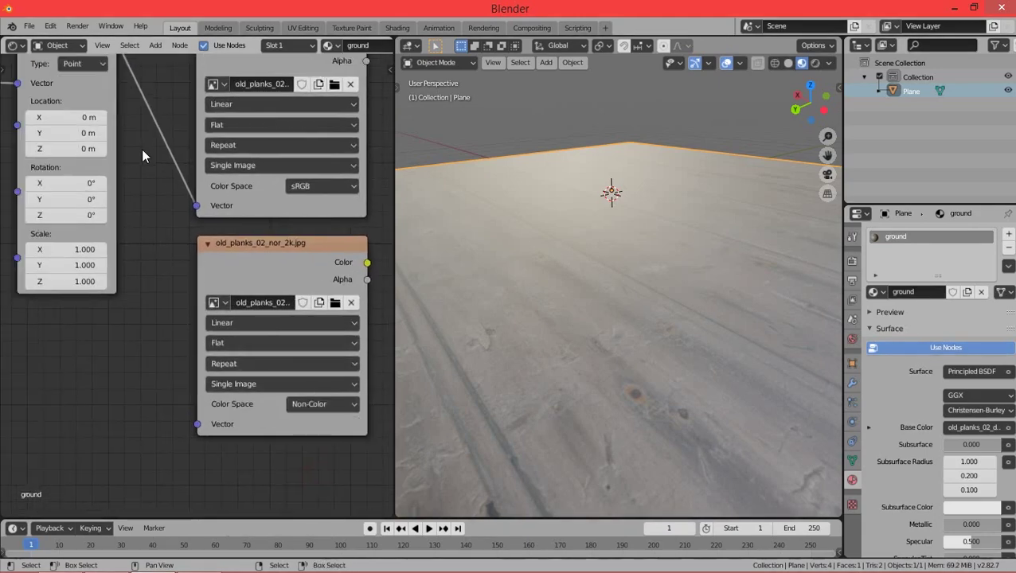
scroll(140, 96, down, 1)
drag(125, 75, 150, 148)
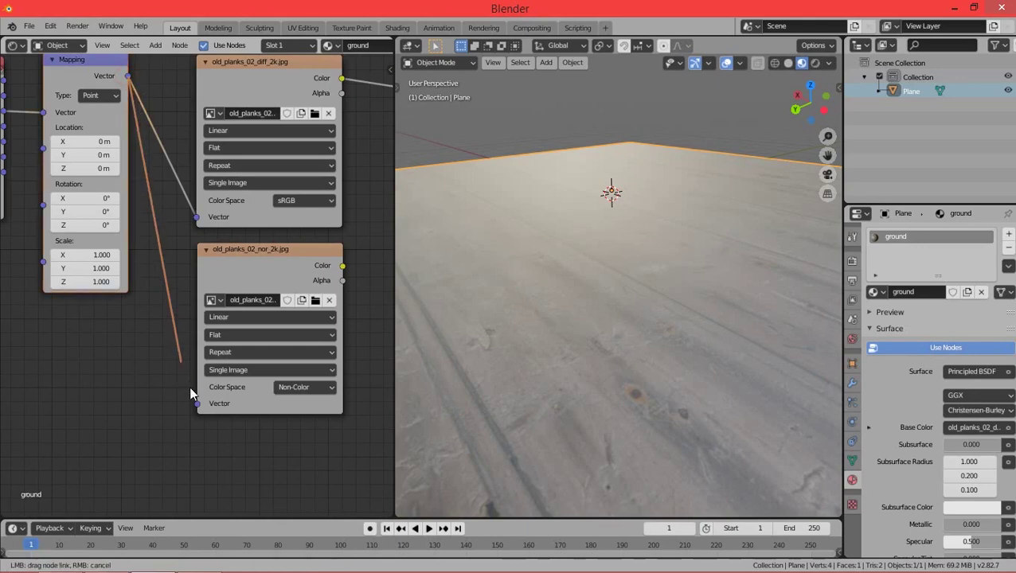
drag(189, 386, 197, 404)
middle_drag(250, 408, 146, 422)
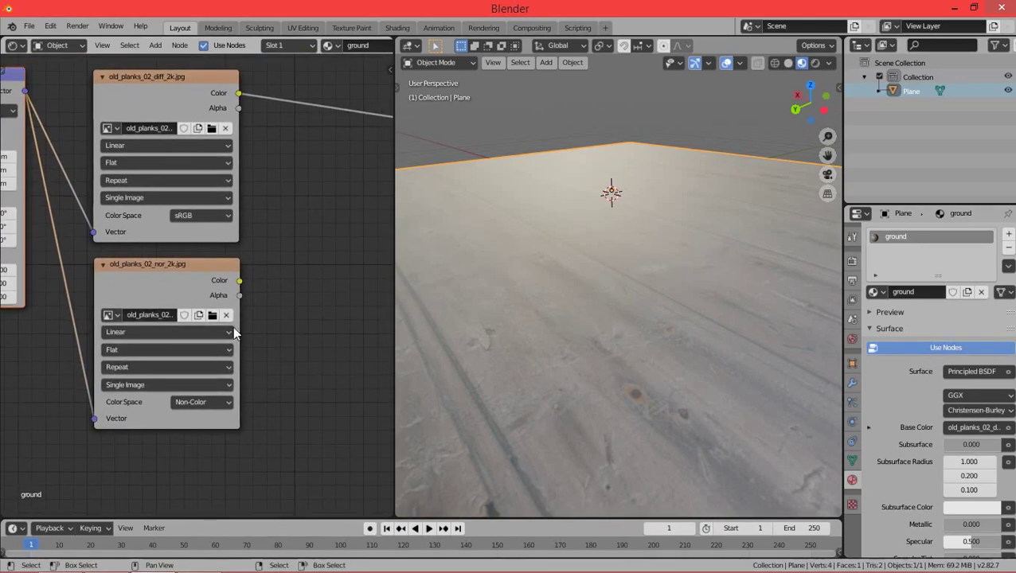
mouse_move(232, 327)
middle_down()
mouse_move(188, 340)
mouse_move(167, 327)
middle_up()
scroll(230, 343, down, 1)
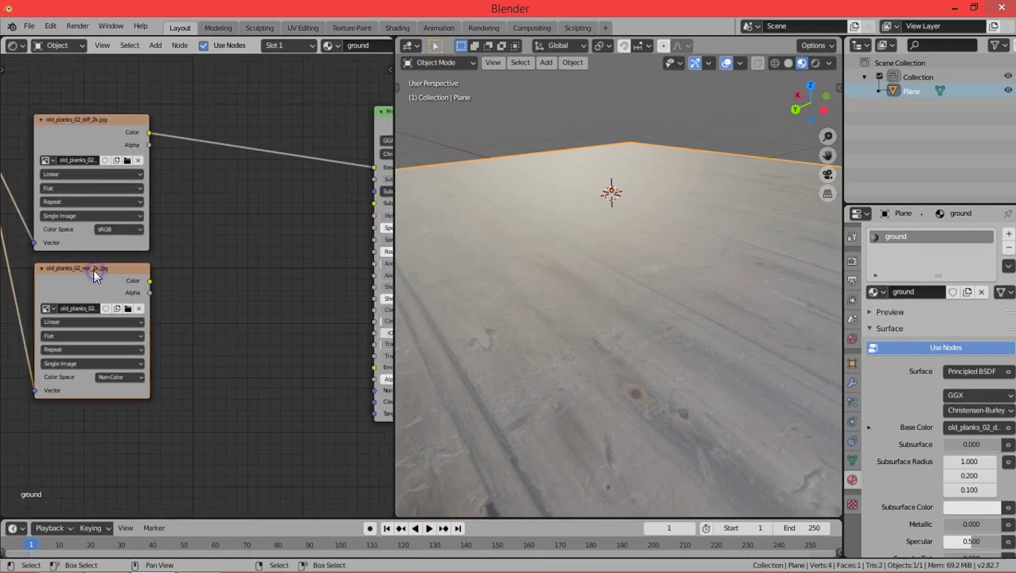
scroll(93, 269, up, 1)
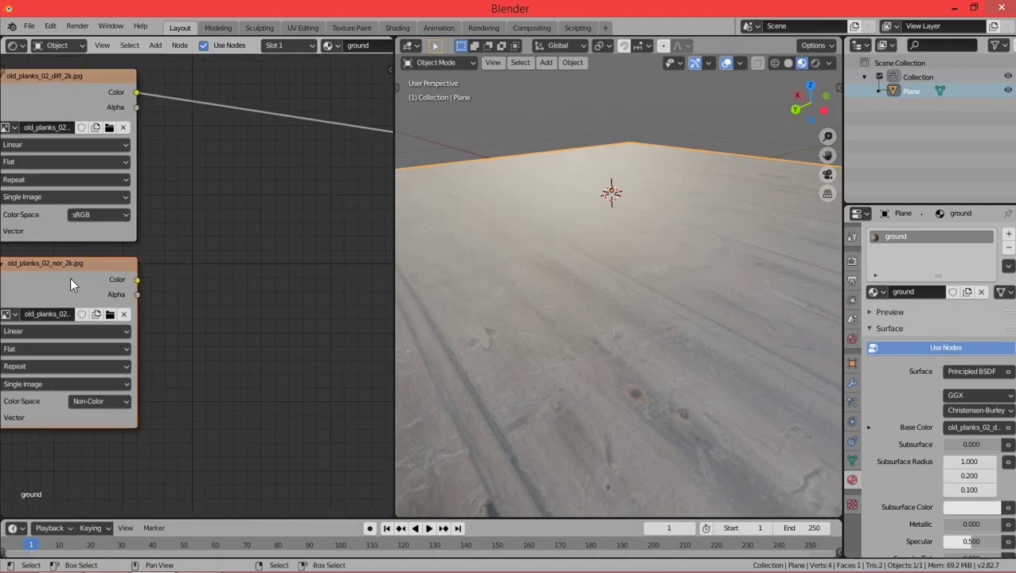
Add a Normal Map node, wiring the normal texture's Color in and its Normal into Principled BSDF
key(shift+a)
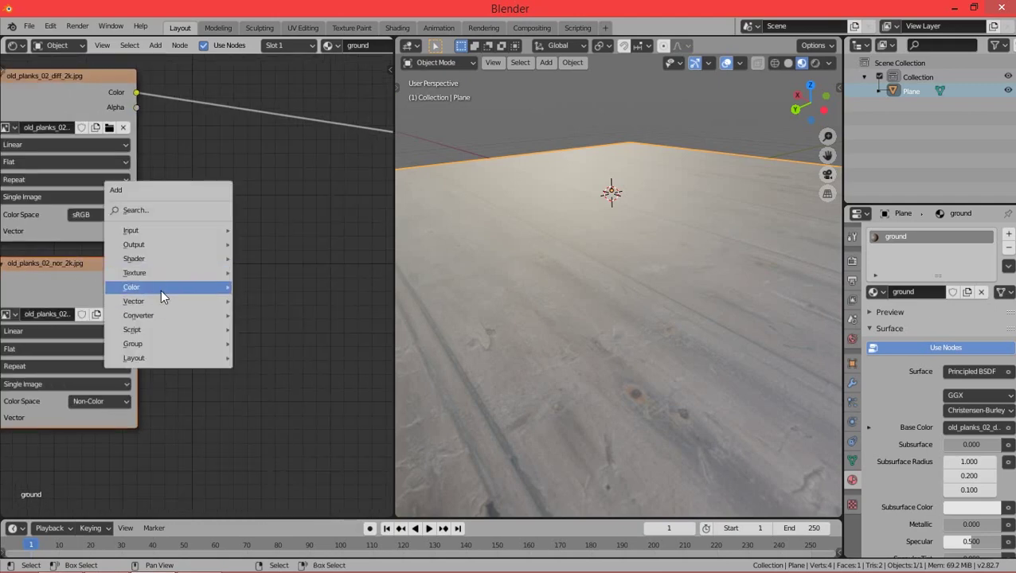
mouse_move(133, 301)
click(285, 358)
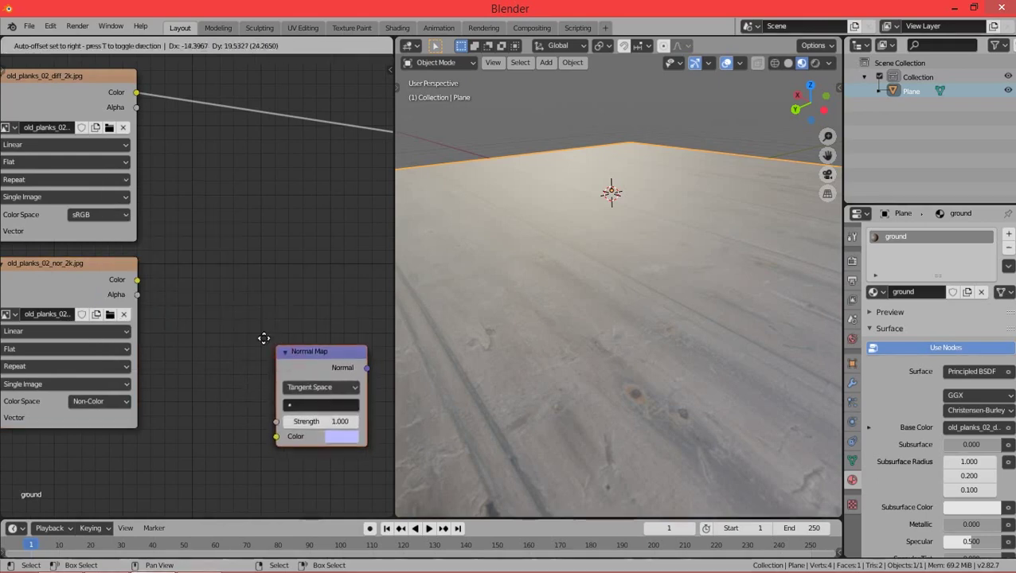
click(237, 325)
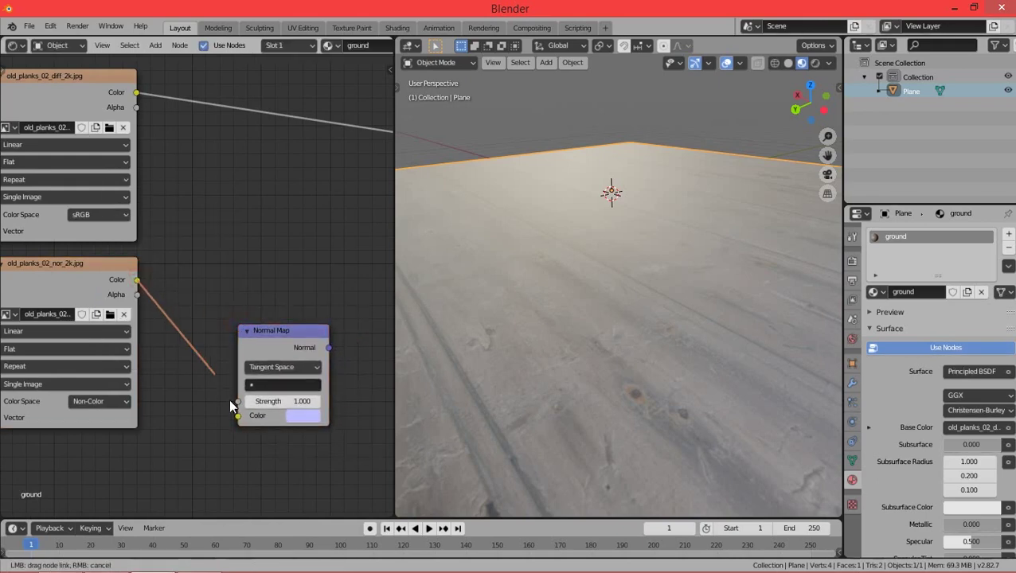
drag(231, 406, 237, 416)
middle_drag(333, 350, 136, 299)
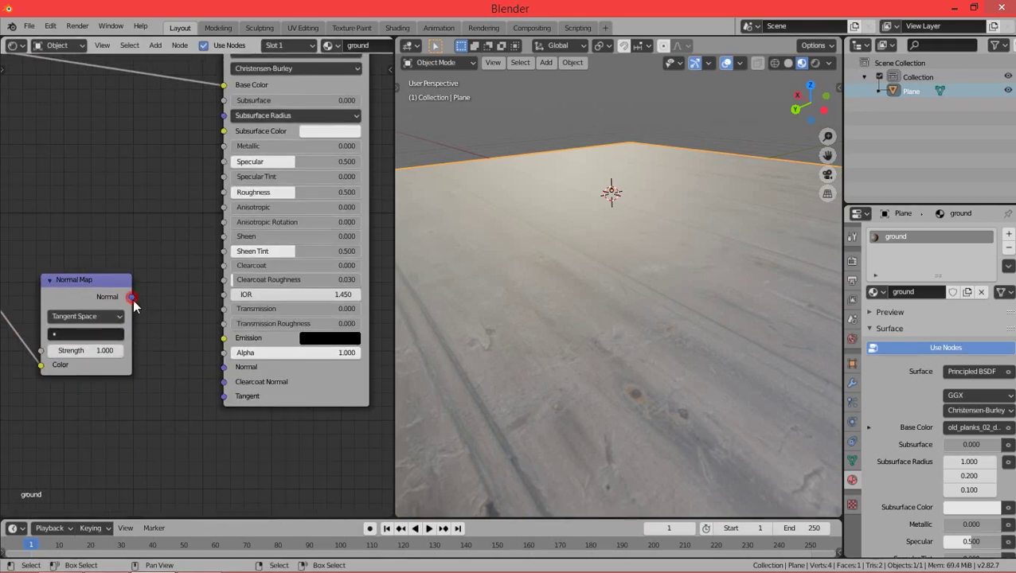
drag(132, 298, 220, 368)
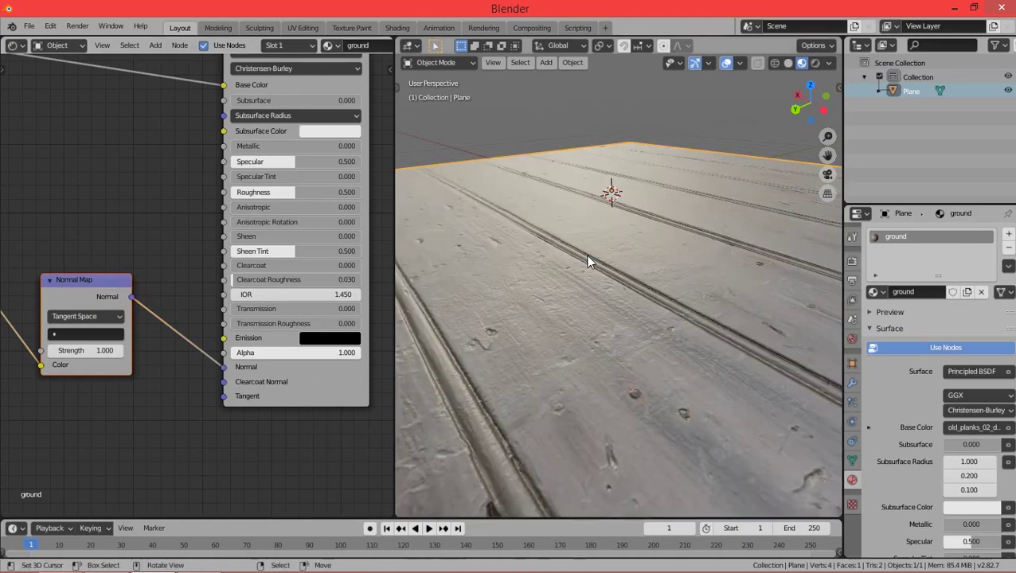
Inspect the plank relief, toggling the plane into Edit Mode to select all and back
mouse_move(586, 255)
middle_down()
mouse_move(669, 267)
mouse_move(570, 252)
mouse_move(606, 261)
mouse_move(605, 275)
mouse_move(517, 238)
mouse_move(593, 157)
mouse_move(562, 270)
mouse_move(629, 271)
mouse_move(580, 256)
mouse_move(572, 257)
mouse_move(599, 266)
mouse_move(547, 272)
mouse_move(655, 292)
mouse_move(571, 402)
middle_up()
key(Tab)
scroll(604, 271, down, 2)
scroll(603, 271, down, 2)
key(a)
key(Tab)
scroll(581, 257, up, 3)
scroll(572, 257, up, 2)
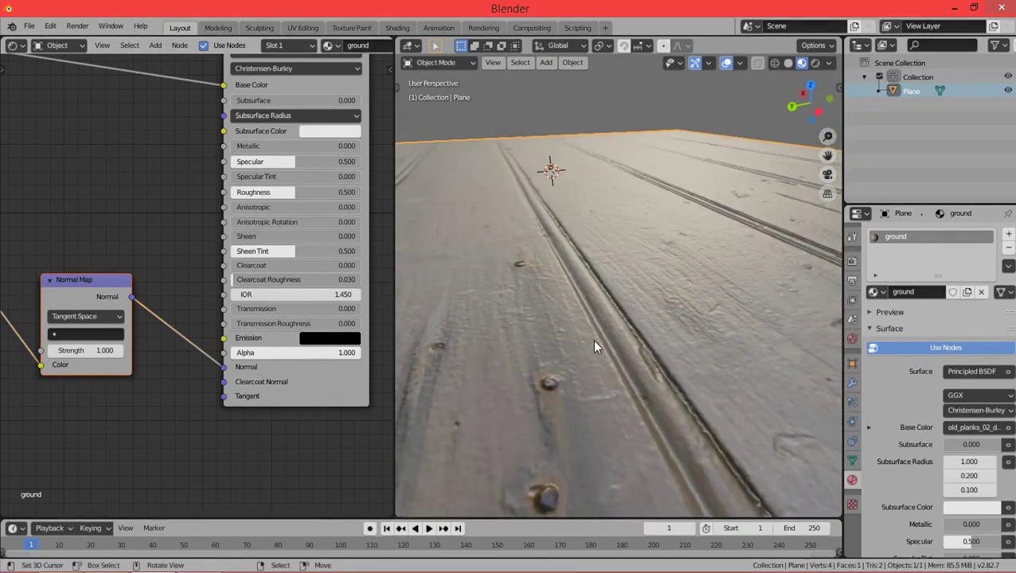
mouse_move(621, 268)
middle_down()
mouse_move(605, 293)
mouse_move(676, 275)
mouse_move(590, 255)
mouse_move(605, 263)
middle_up()
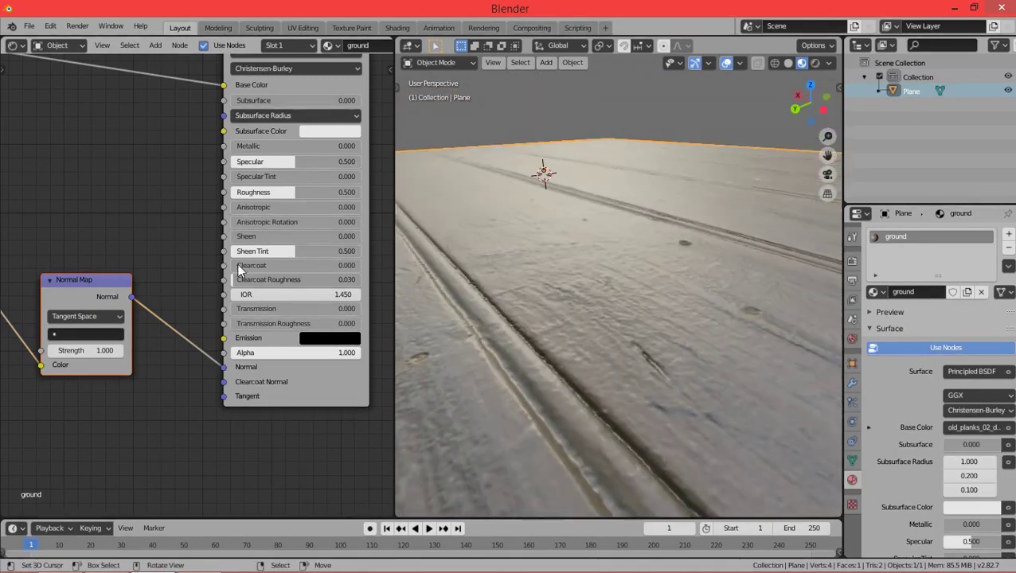
scroll(145, 257, down, 2)
scroll(145, 257, down, 2)
Rearrange the nodes: normal texture and Normal Map lower, diffuse texture higher
scroll(211, 254, down, 1)
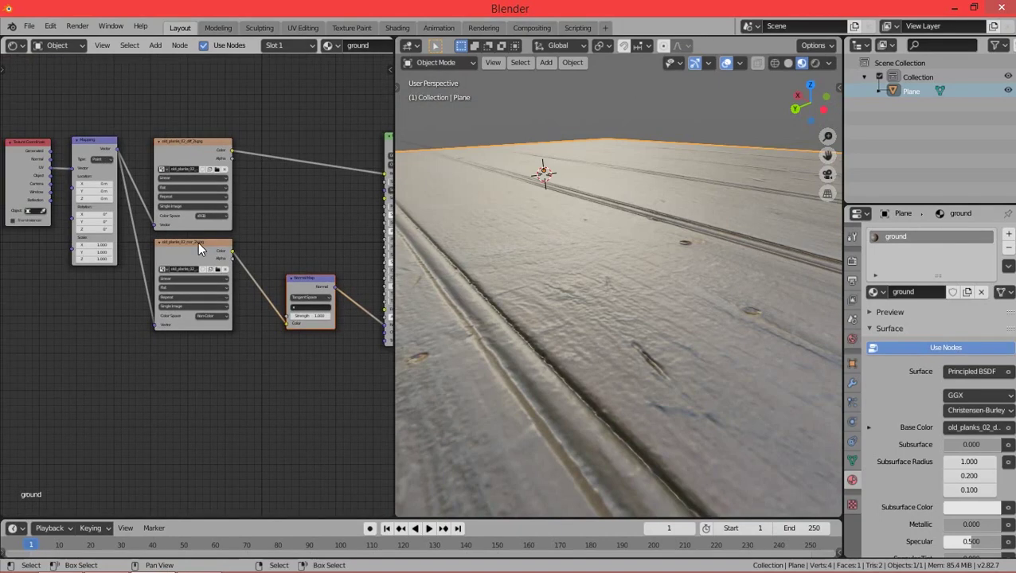
drag(197, 243, 193, 381)
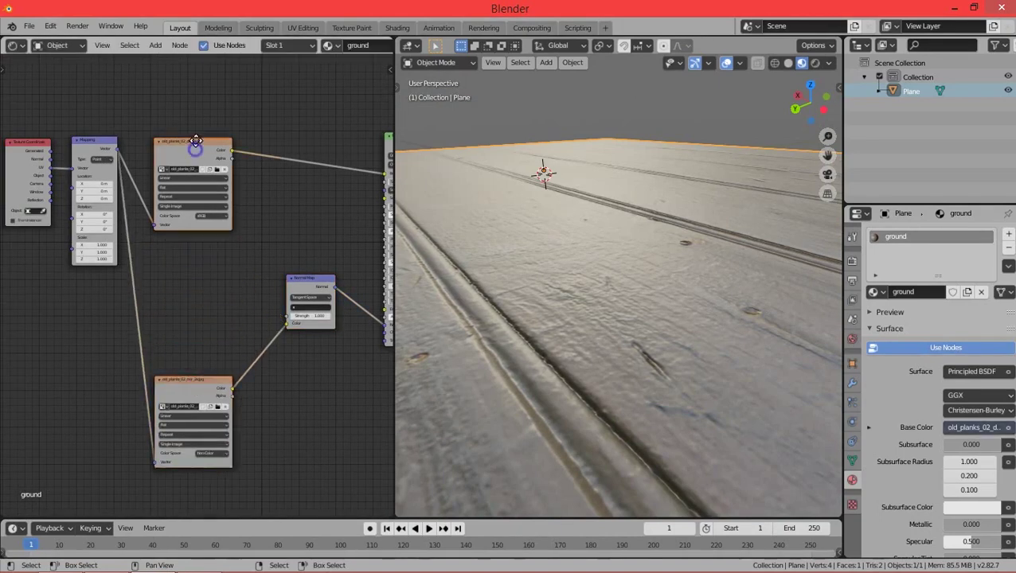
drag(195, 142, 197, 66)
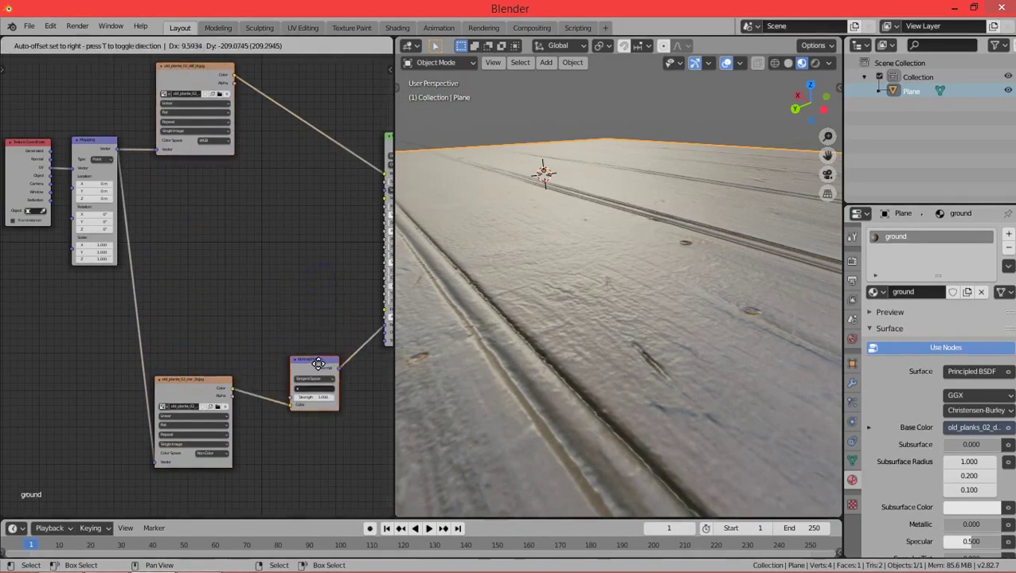
drag(321, 322, 320, 408)
Add a third Image Texture loading old_planks_02_rough_2k.jpg from Recents, then open its Color Space list
key(shift+a)
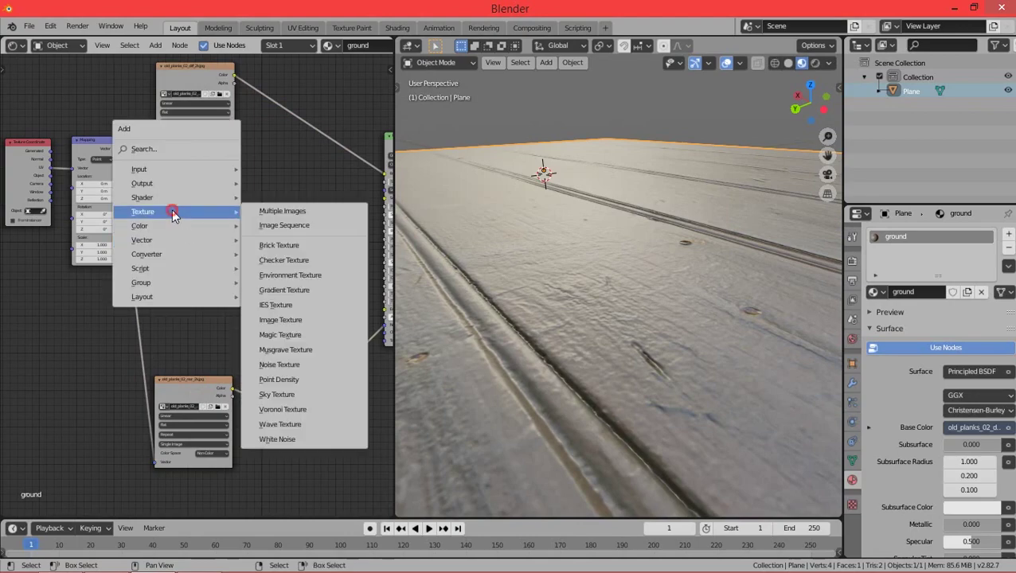
mouse_move(143, 212)
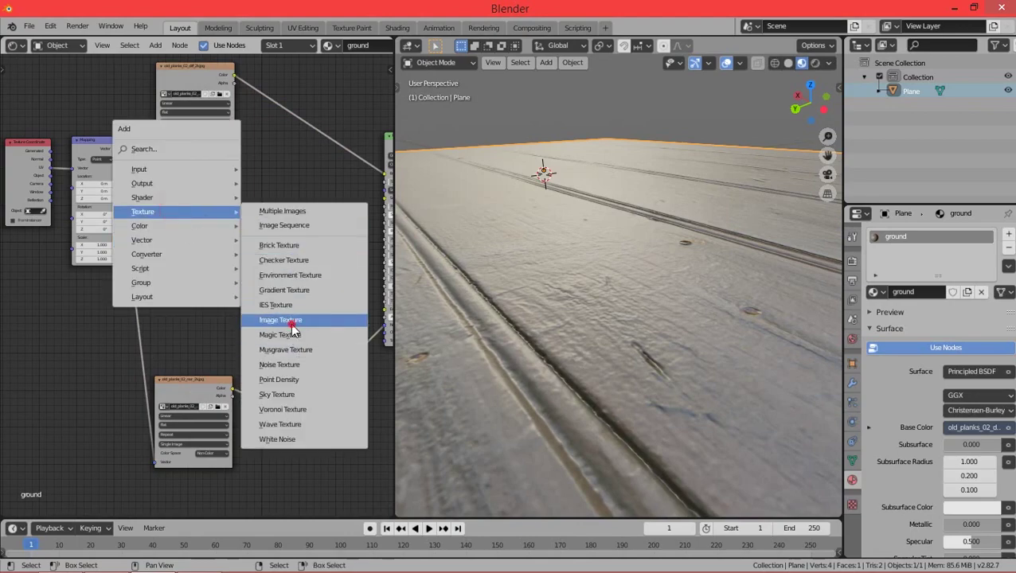
click(280, 319)
click(183, 195)
scroll(185, 199, up, 2)
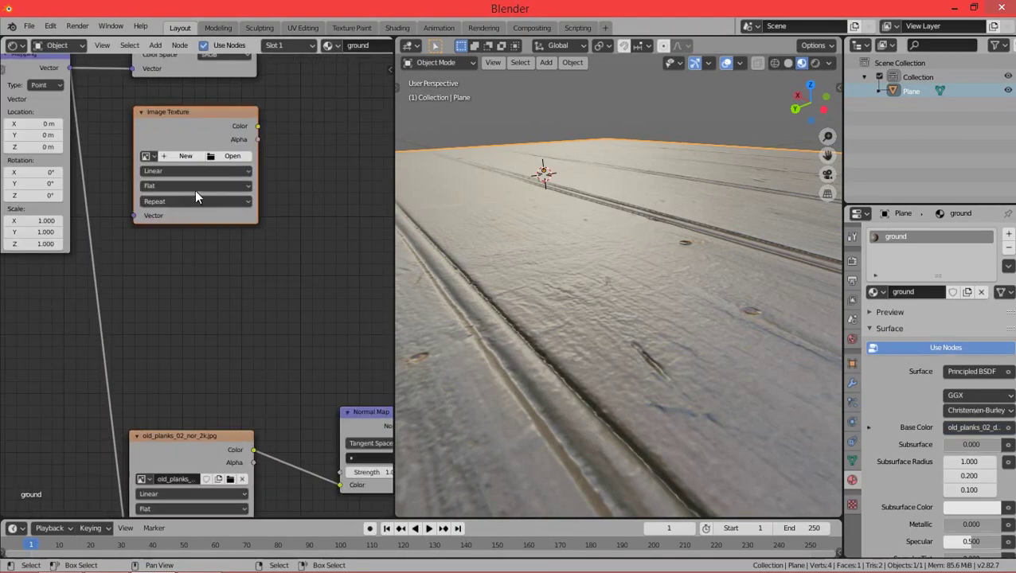
click(235, 159)
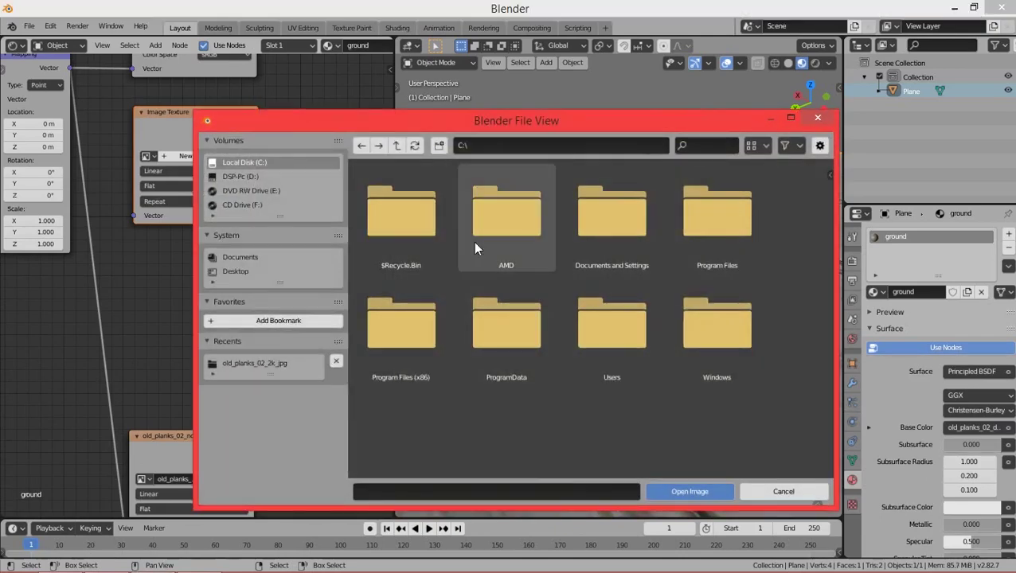
click(262, 364)
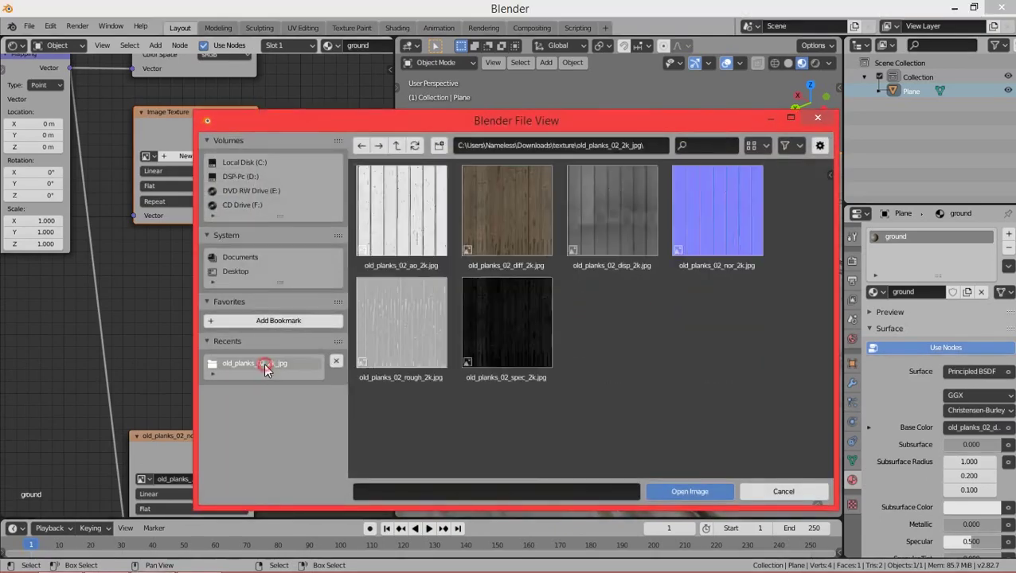
click(393, 337)
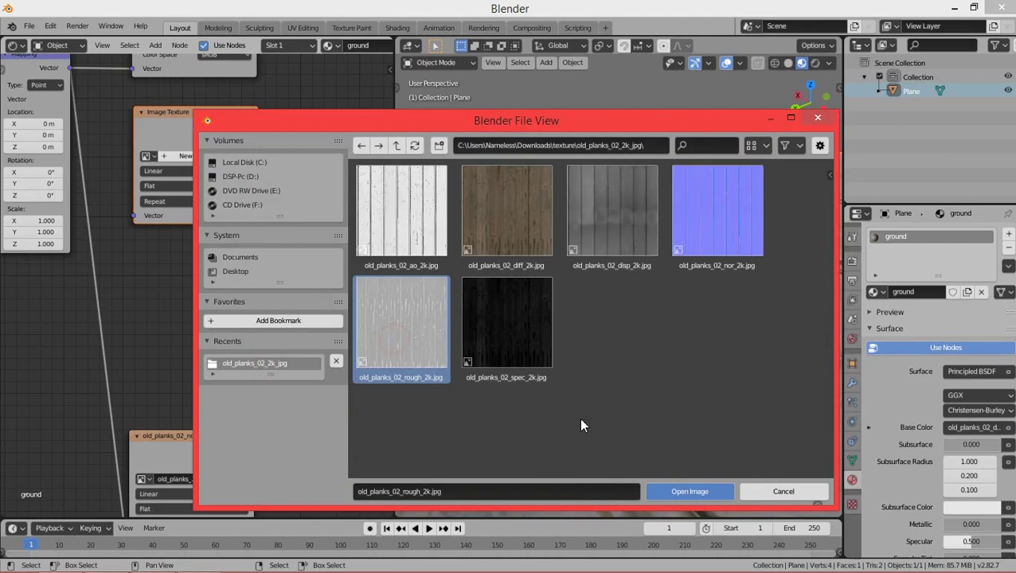
click(700, 492)
middle_drag(160, 172, 73, 240)
middle_drag(129, 290, 238, 293)
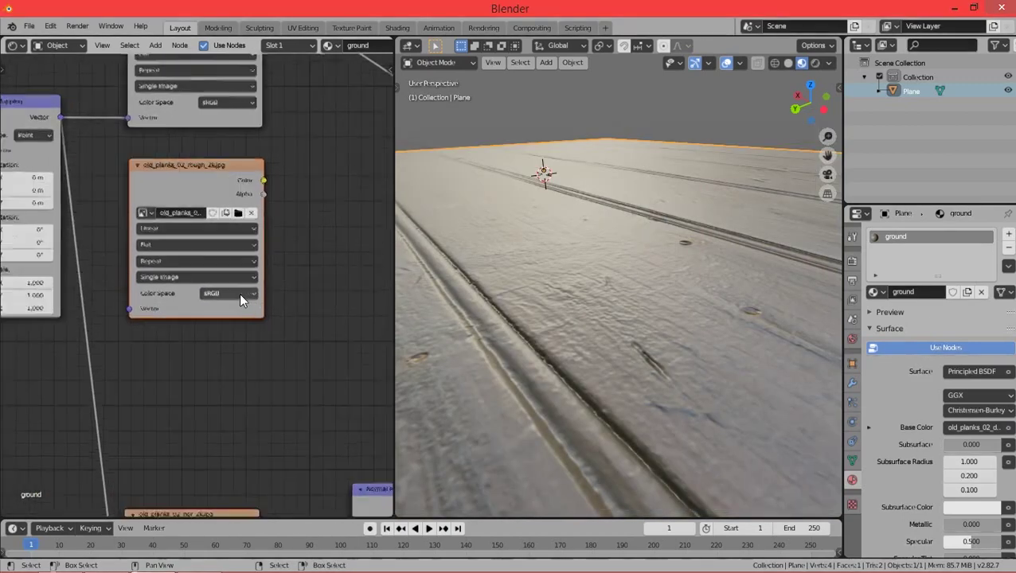
scroll(235, 294, up, 2)
click(235, 295)
Set the rough texture to Non-Color and feed it the Mapping node's Vector
click(224, 364)
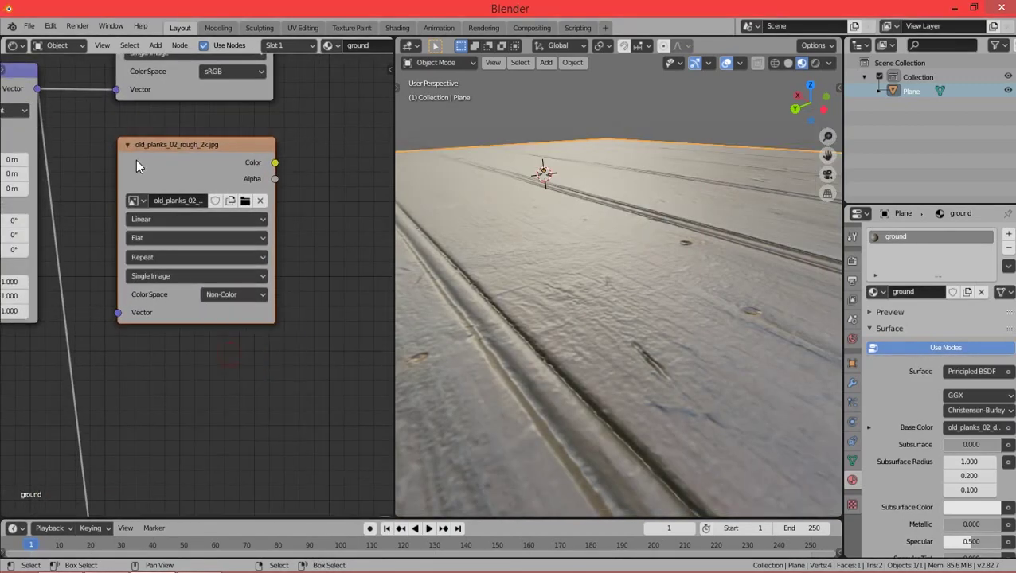
middle_drag(36, 97, 132, 115)
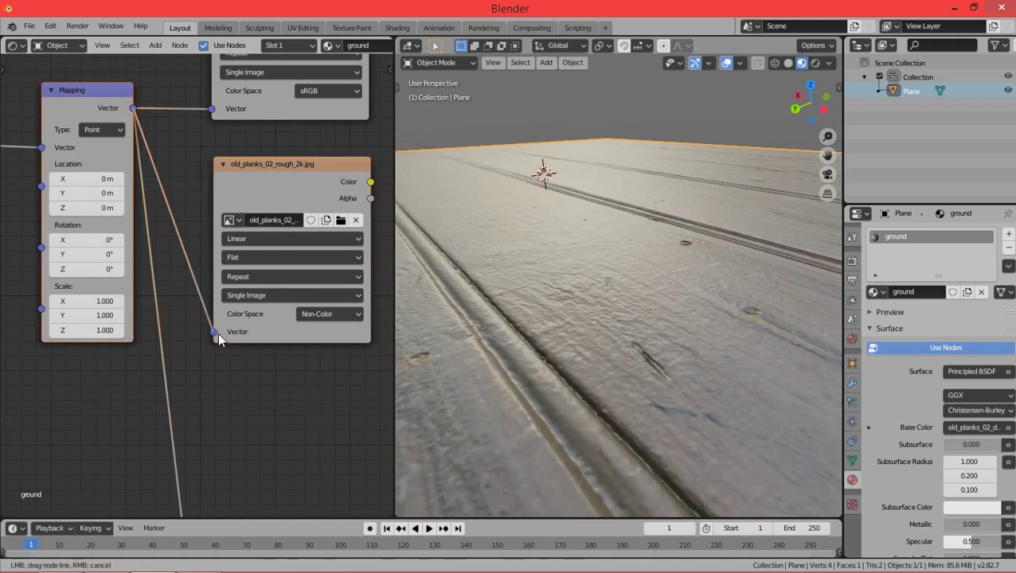
drag(218, 333, 213, 333)
middle_drag(275, 272, 108, 289)
Connect the rough texture's Color to the Principled BSDF Roughness input
scroll(208, 227, down, 2)
middle_drag(208, 227, 126, 226)
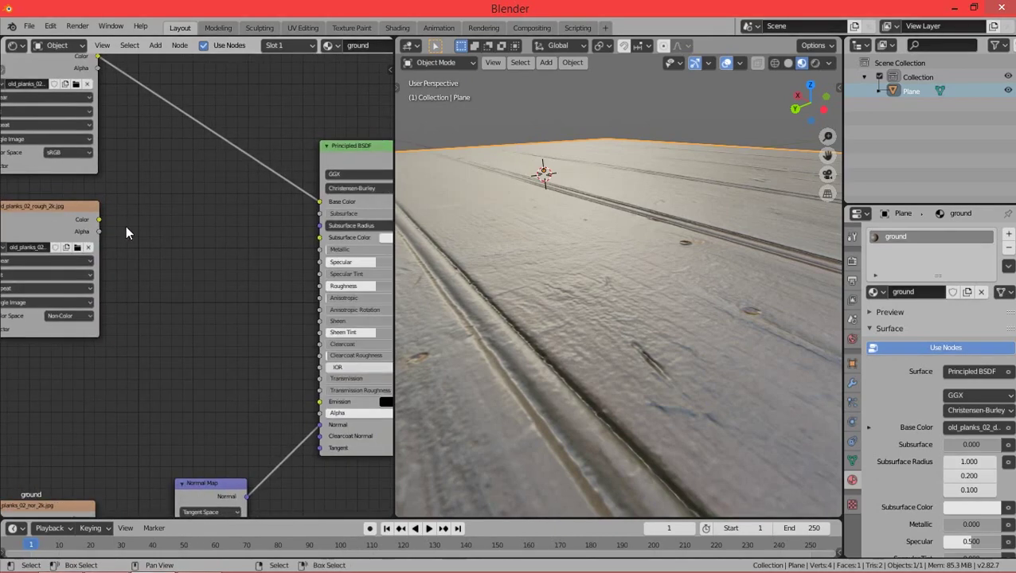
scroll(97, 222, up, 2)
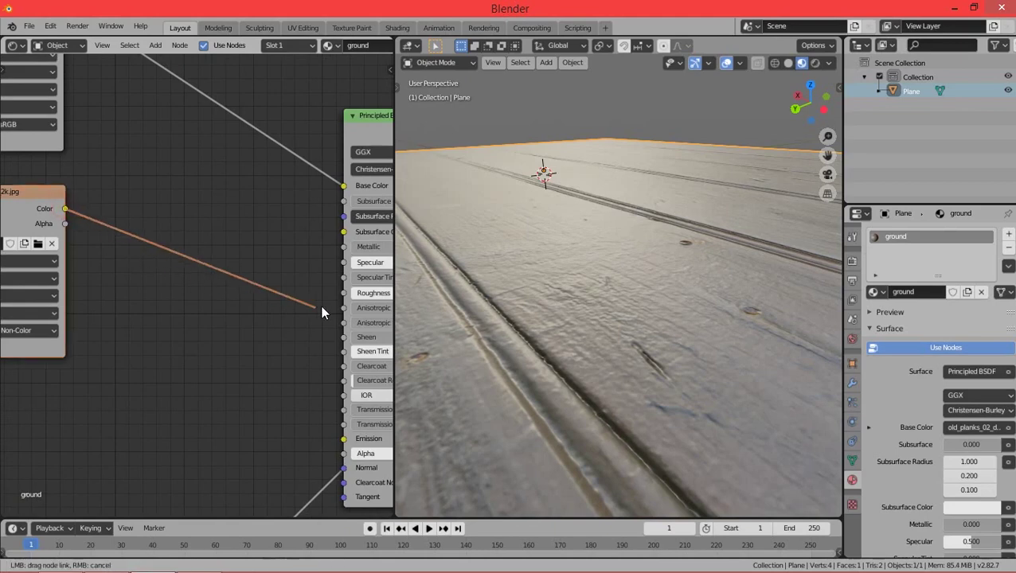
drag(343, 301, 343, 293)
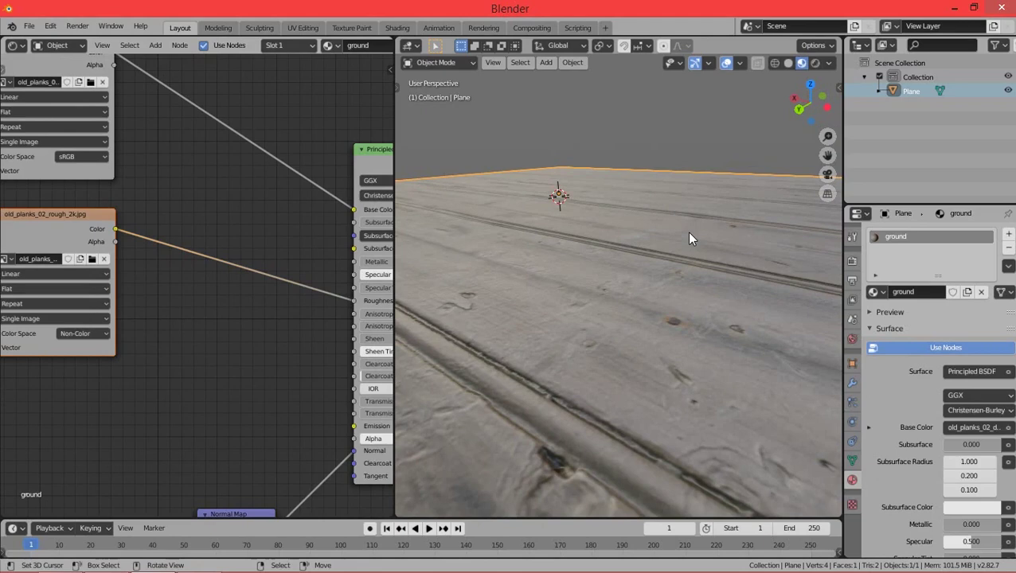
Orbit and zoom around the plank floor to check the roughness shading
middle_drag(687, 235, 673, 236)
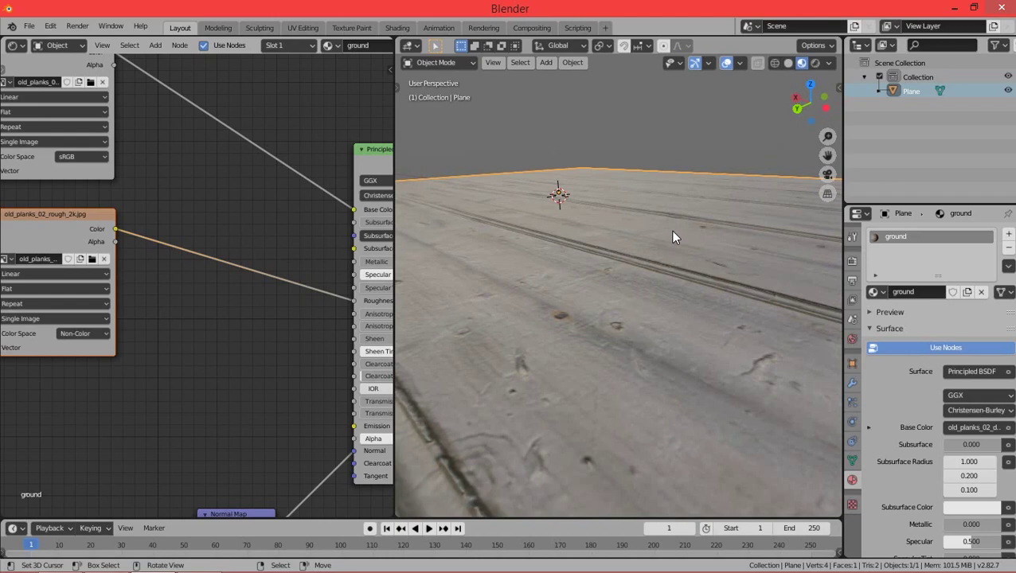
middle_drag(665, 229, 644, 229)
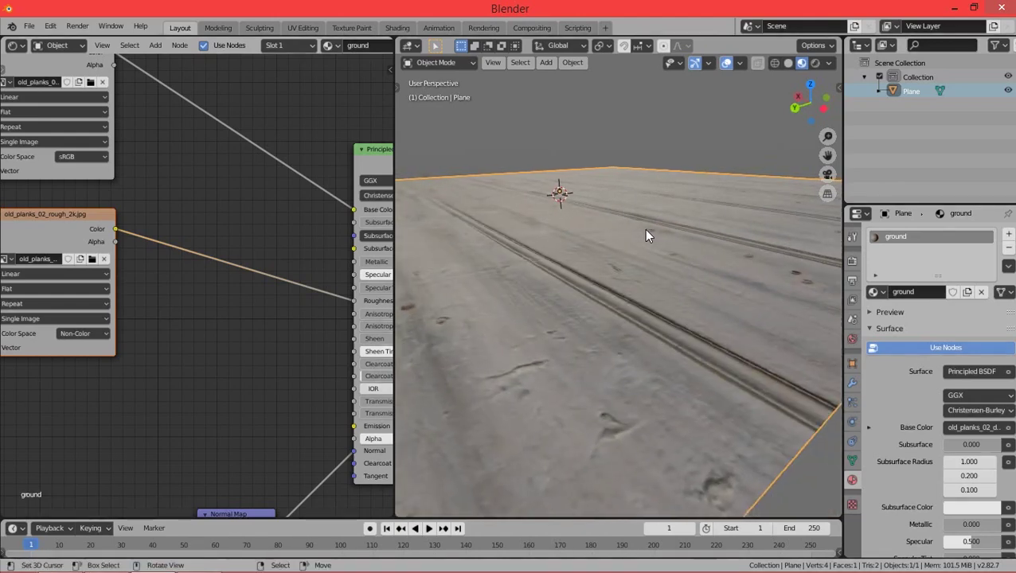
scroll(640, 229, down, 3)
middle_drag(641, 229, 531, 239)
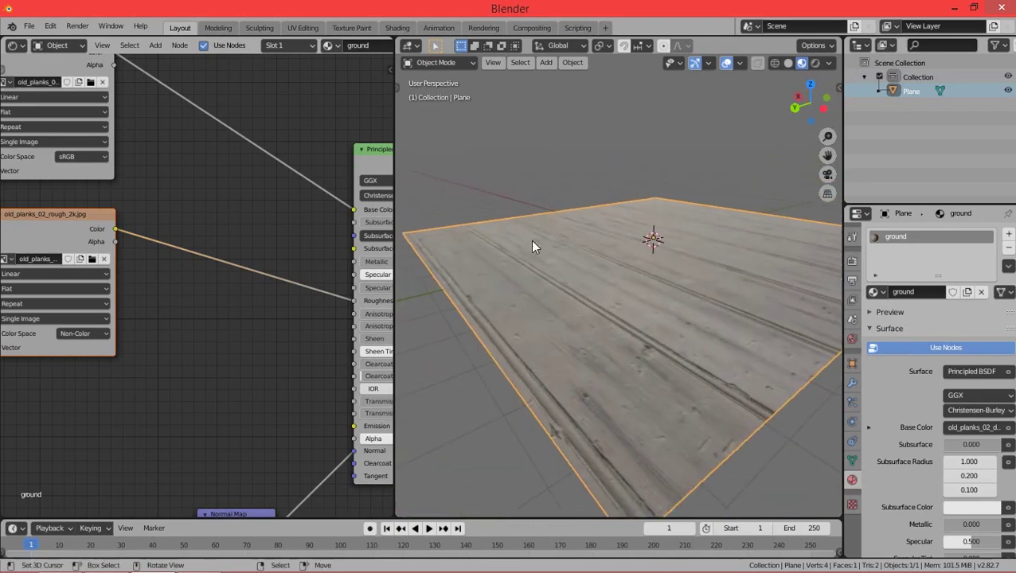
scroll(500, 248, up, 3)
scroll(351, 286, down, 2)
scroll(260, 317, up, 2)
scroll(224, 295, up, 1)
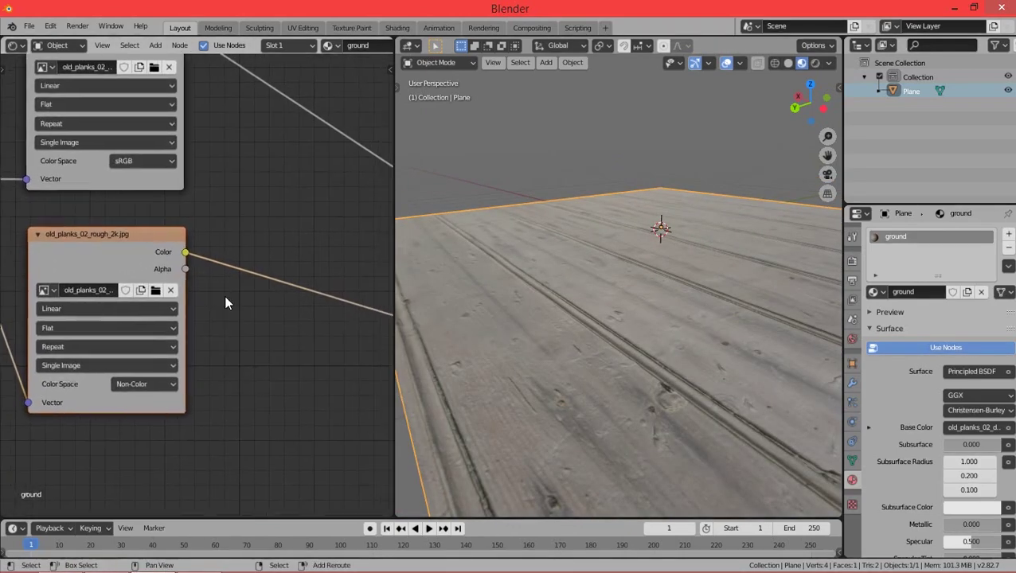
middle_drag(695, 294, 650, 278)
scroll(691, 279, up, 5)
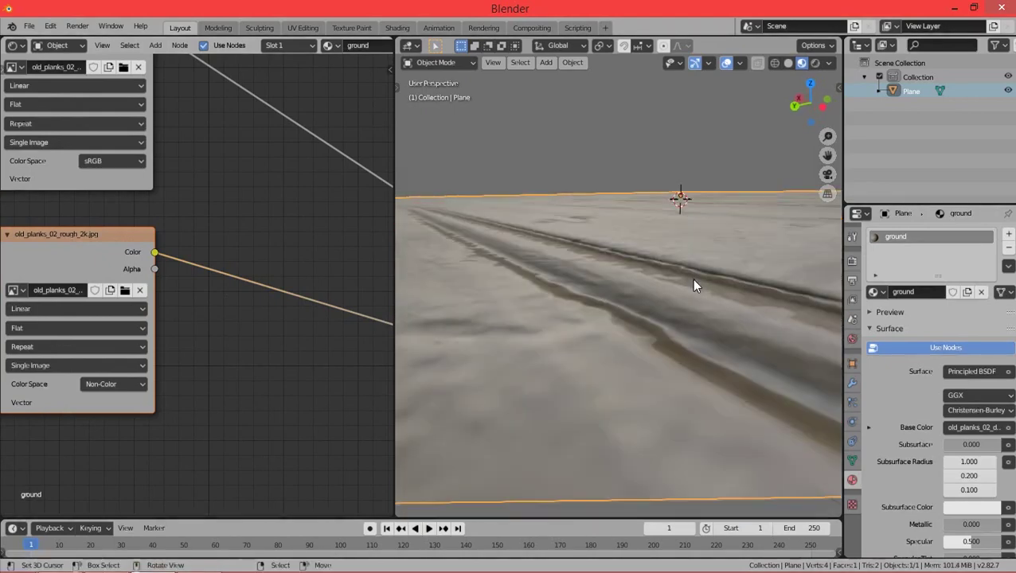
scroll(699, 281, down, 3)
middle_drag(700, 285, 358, 275)
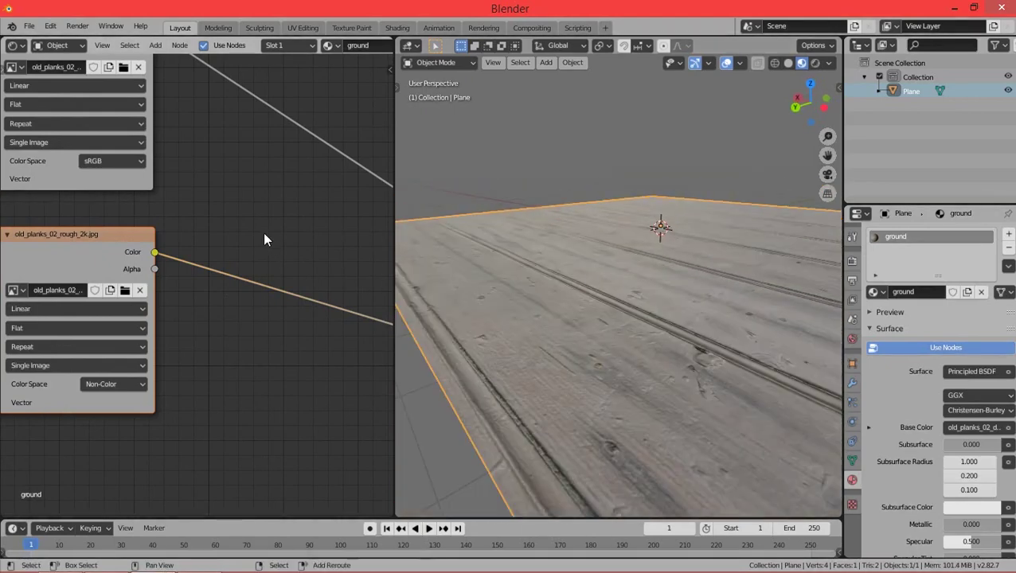
key(shift+a)
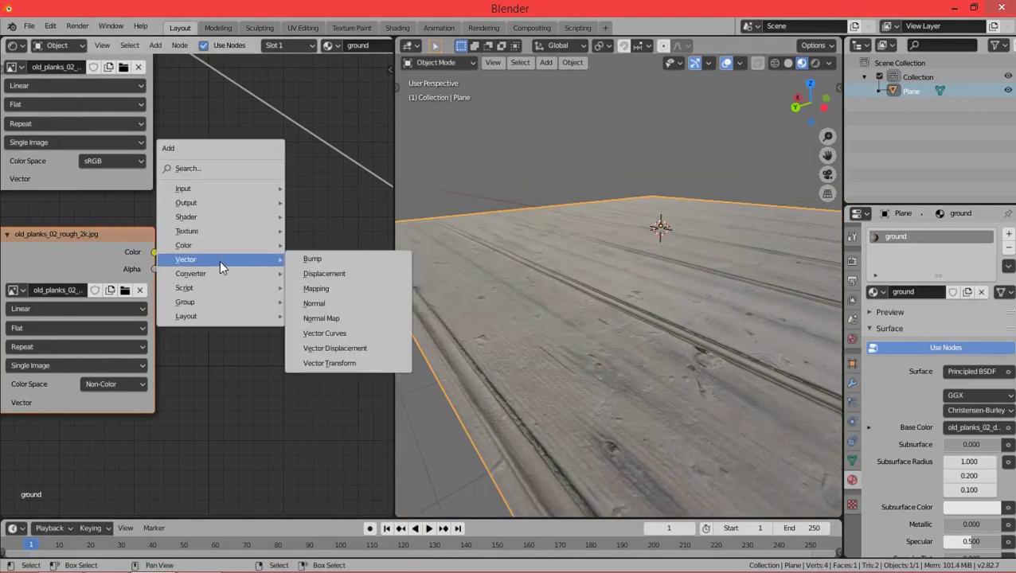
mouse_move(191, 273)
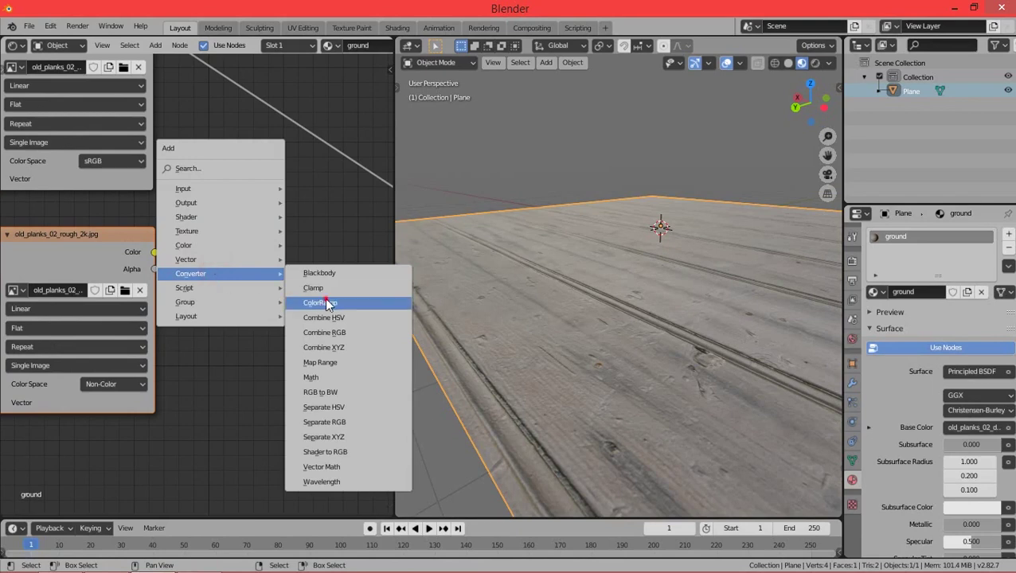
Insert a ColorRamp into the rough texture's Roughness link and slide its black stop right
click(325, 304)
click(236, 261)
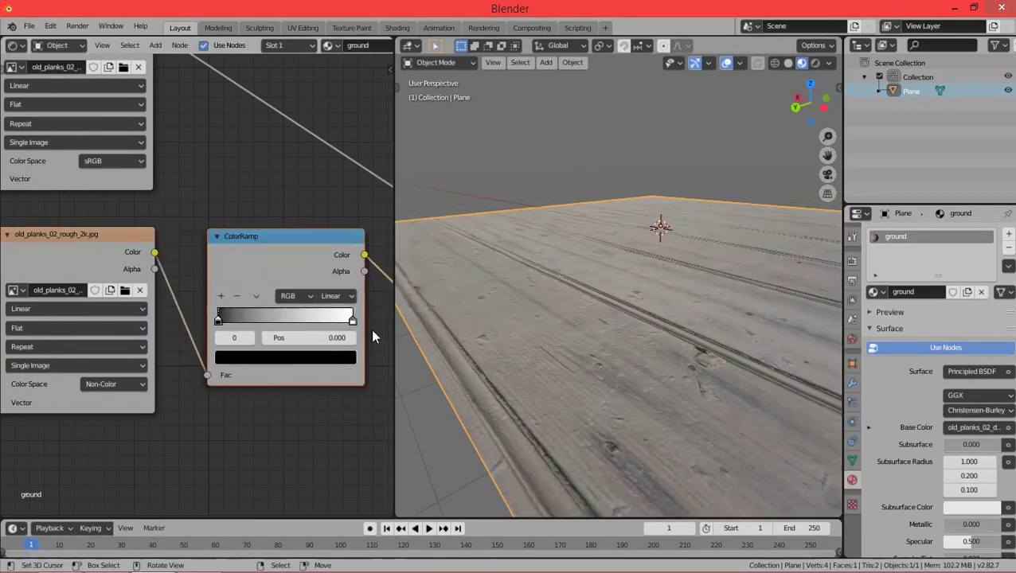
middle_drag(150, 322, 50, 303)
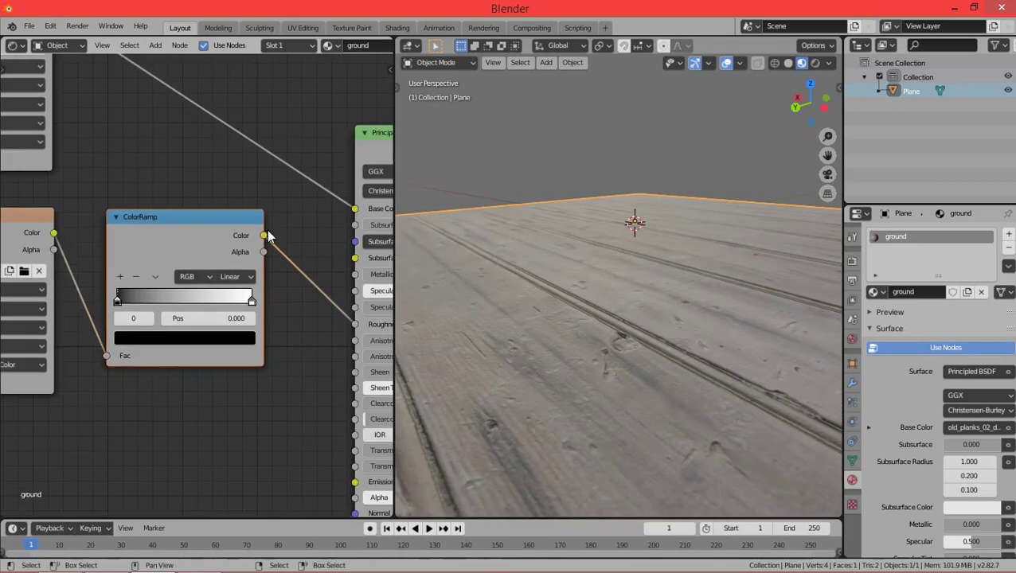
scroll(283, 330, up, 1)
scroll(109, 288, up, 1)
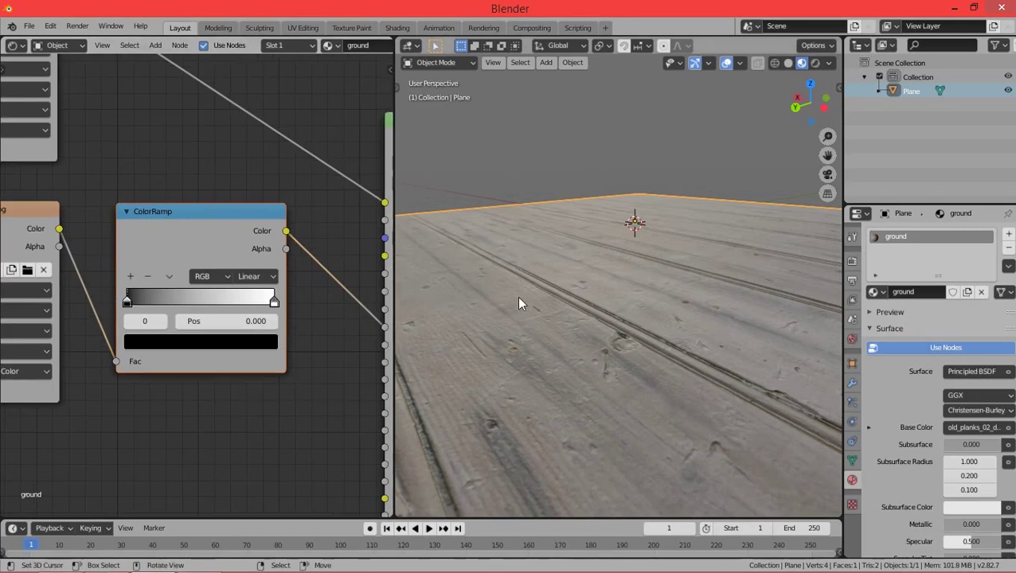
drag(147, 302, 219, 304)
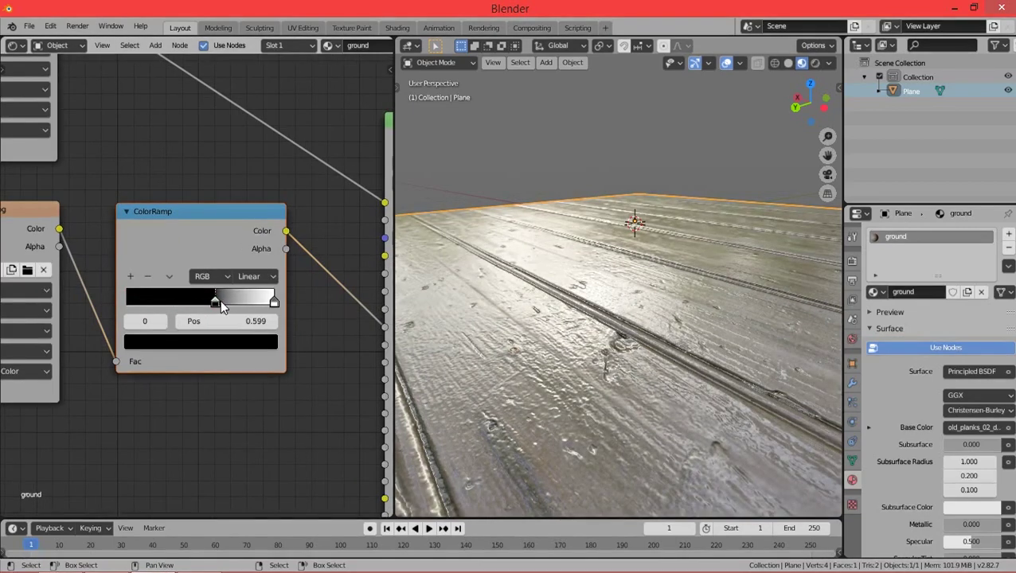
mouse_move(587, 276)
middle_down()
mouse_move(637, 287)
mouse_move(601, 297)
mouse_move(643, 294)
mouse_move(593, 290)
middle_up()
scroll(602, 295, up, 3)
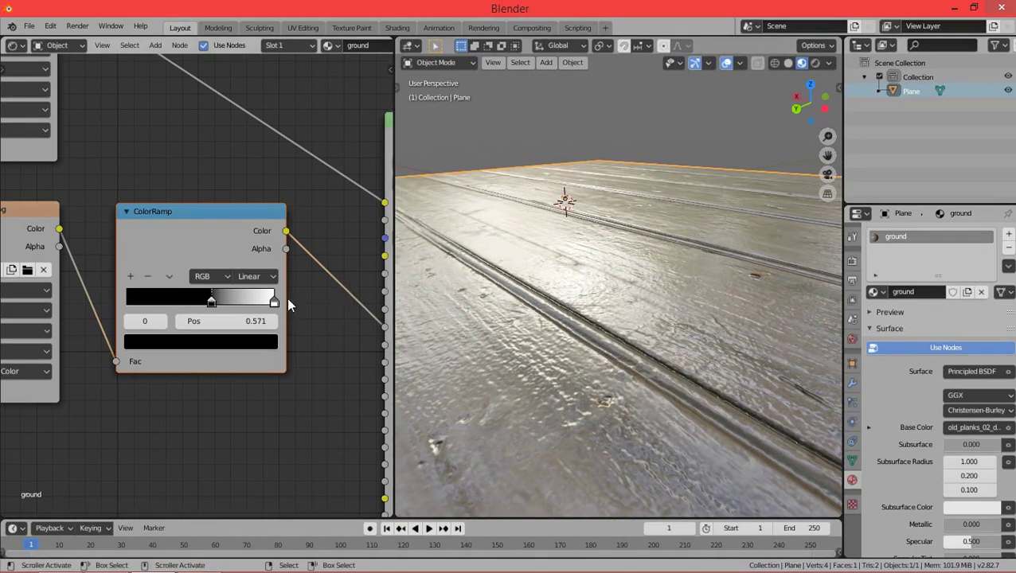
Adjust the ramp stops so black sits at 0.593 and white at 1.000
mouse_move(271, 301)
mouse_down()
mouse_move(243, 305)
mouse_move(276, 301)
mouse_up()
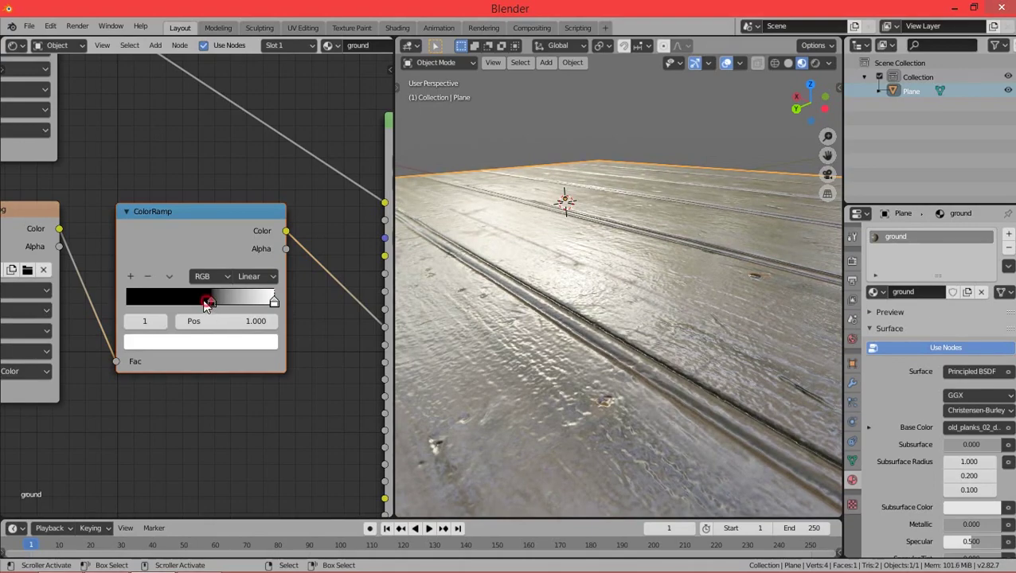
mouse_move(206, 300)
mouse_down()
mouse_move(171, 301)
mouse_move(204, 299)
mouse_move(185, 301)
mouse_up()
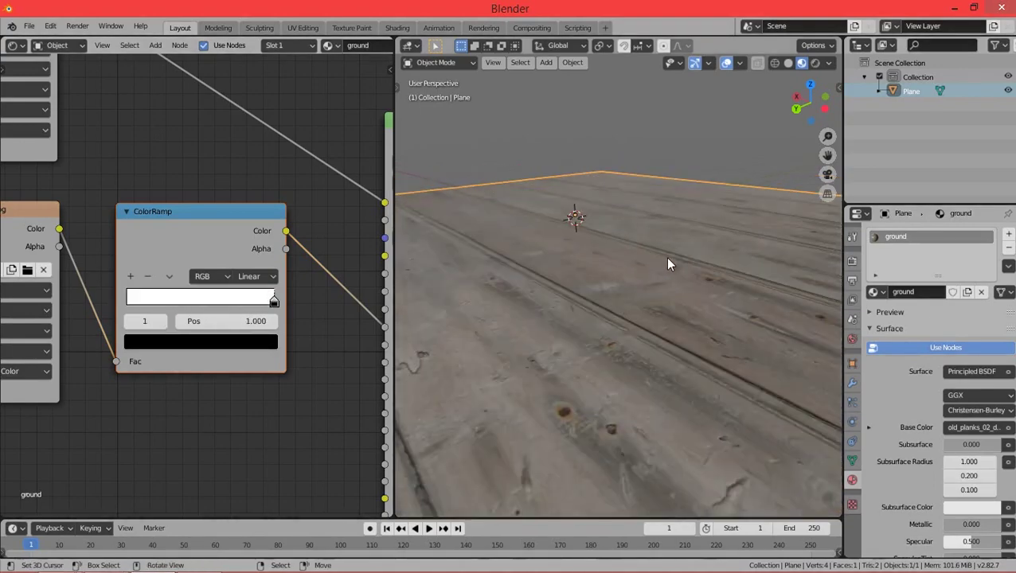
mouse_move(235, 302)
mouse_down()
mouse_move(200, 301)
mouse_move(199, 313)
mouse_move(277, 302)
mouse_up()
drag(156, 302, 216, 303)
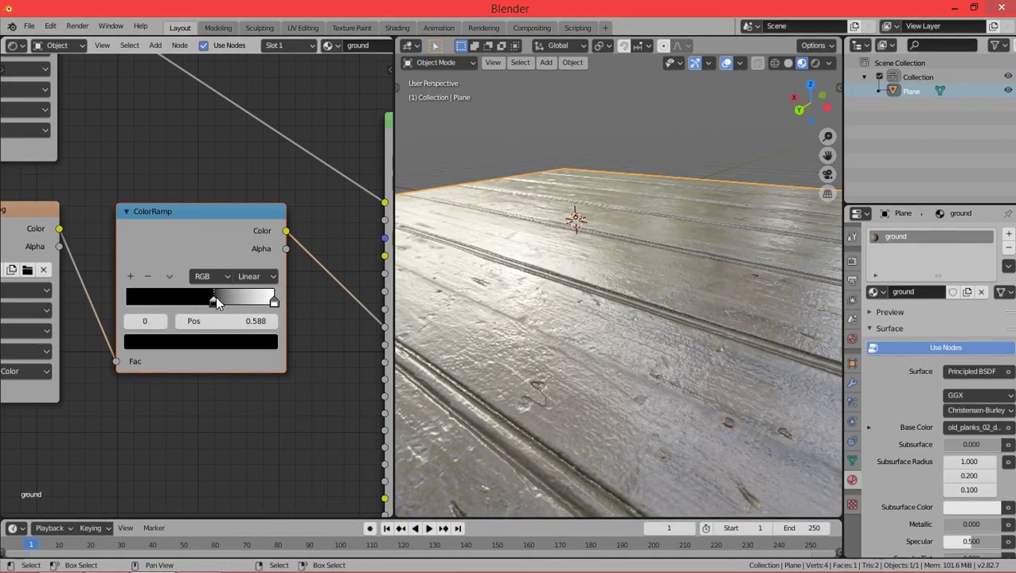
Orbit the floor view and switch the viewport to Solid shading
mouse_move(514, 287)
middle_down()
mouse_move(727, 308)
mouse_move(615, 278)
mouse_move(543, 285)
middle_up()
scroll(542, 278, down, 2)
scroll(528, 275, down, 3)
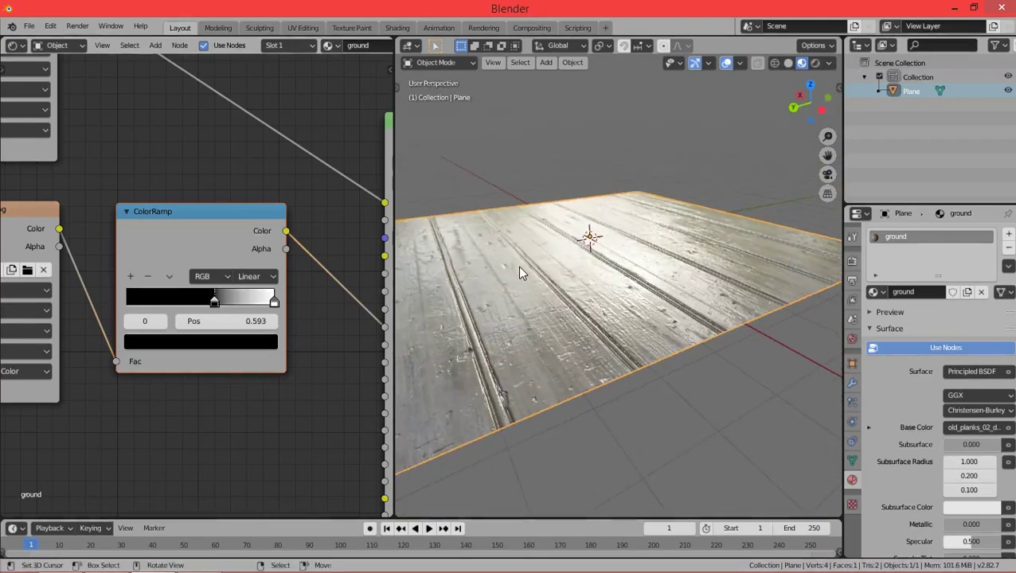
scroll(517, 266, down, 3)
key(z)
click(629, 265)
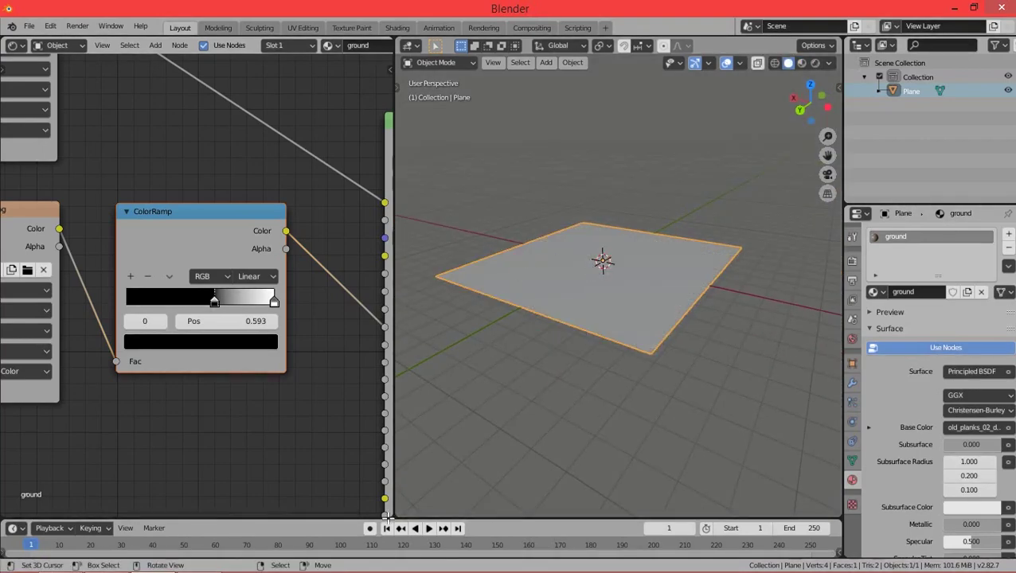
Merge away the node editor so the 3D viewport fills the left side, back in solid shading
drag(384, 510, 348, 491)
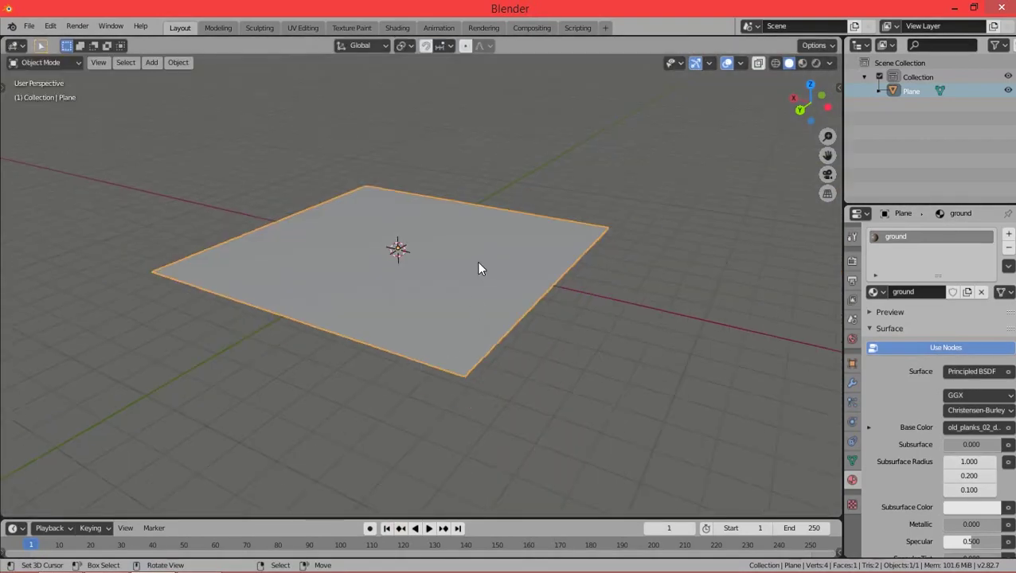
mouse_move(477, 260)
middle_down()
mouse_move(518, 280)
mouse_move(664, 311)
mouse_move(623, 288)
middle_up()
key(z)
click(515, 359)
scroll(567, 260, up, 5)
scroll(484, 225, down, 3)
scroll(482, 224, down, 2)
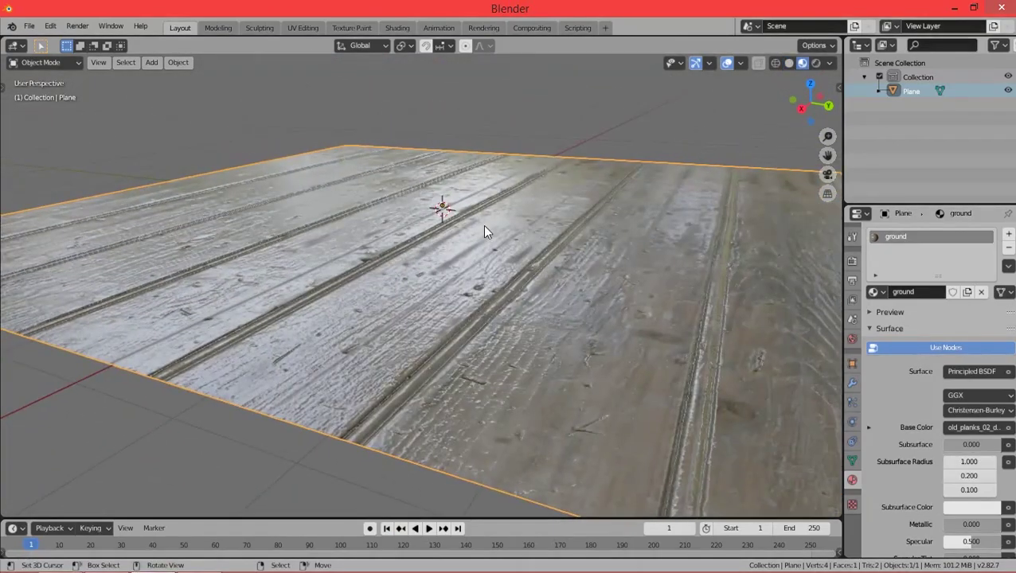
scroll(462, 229, down, 2)
key(z)
click(547, 212)
Add an Area light, raise it along Z and shift it sideways along X
key(shift+a)
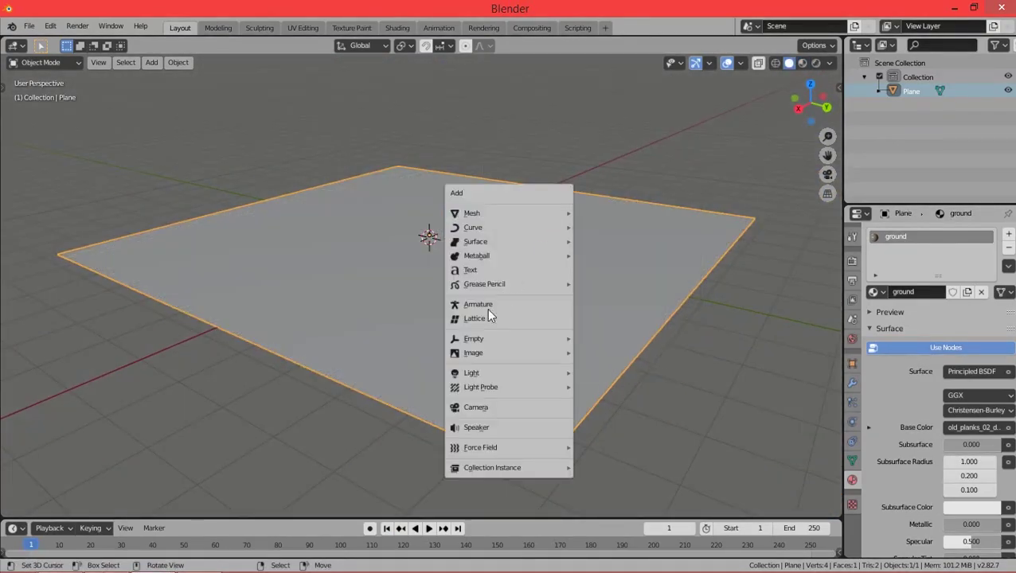
click(487, 372)
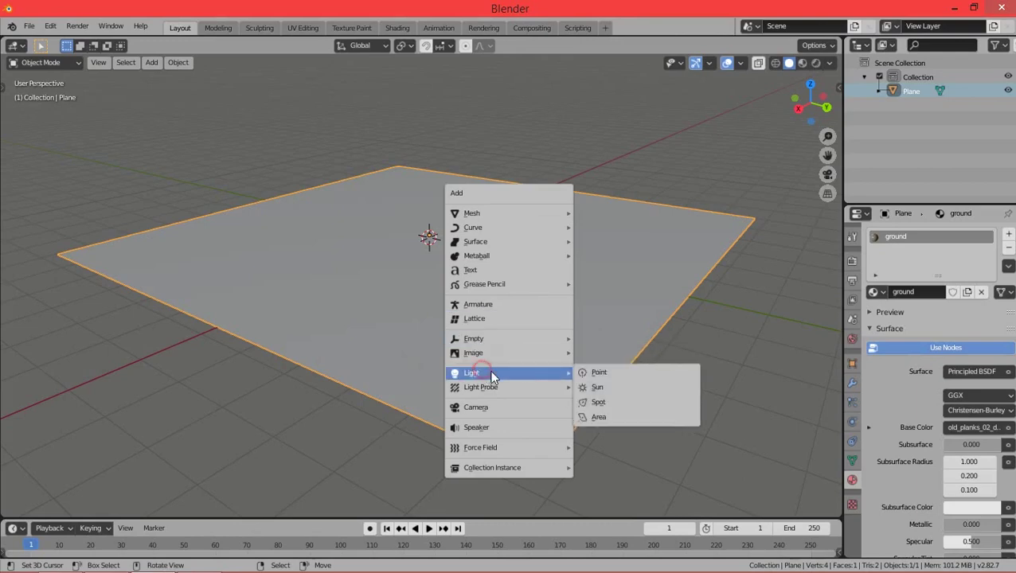
click(608, 414)
key(KP_1)
key(g)
key(z)
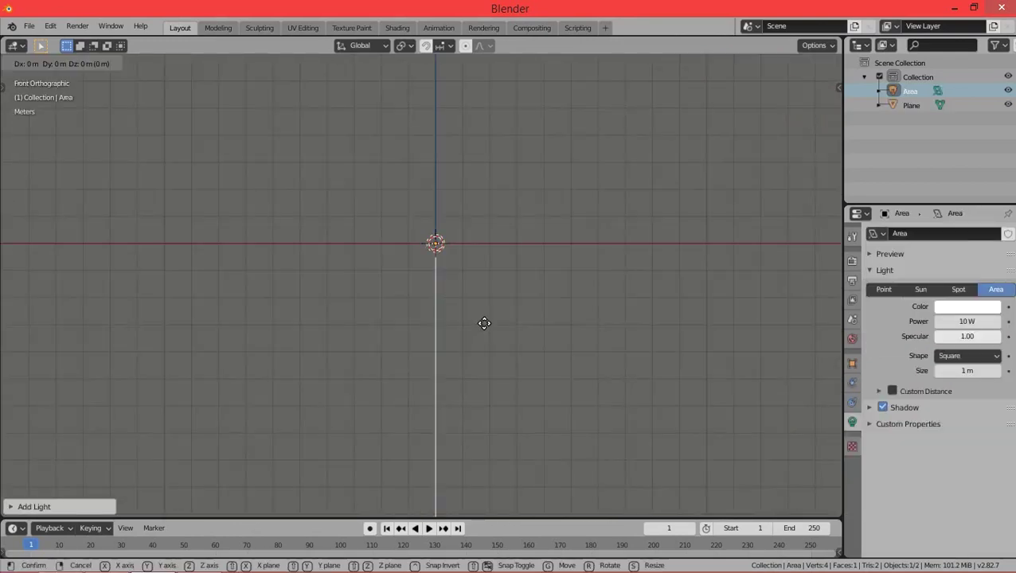
click(493, 194)
shift+middle_drag(481, 233, 422, 362)
key(g)
key(x)
click(607, 348)
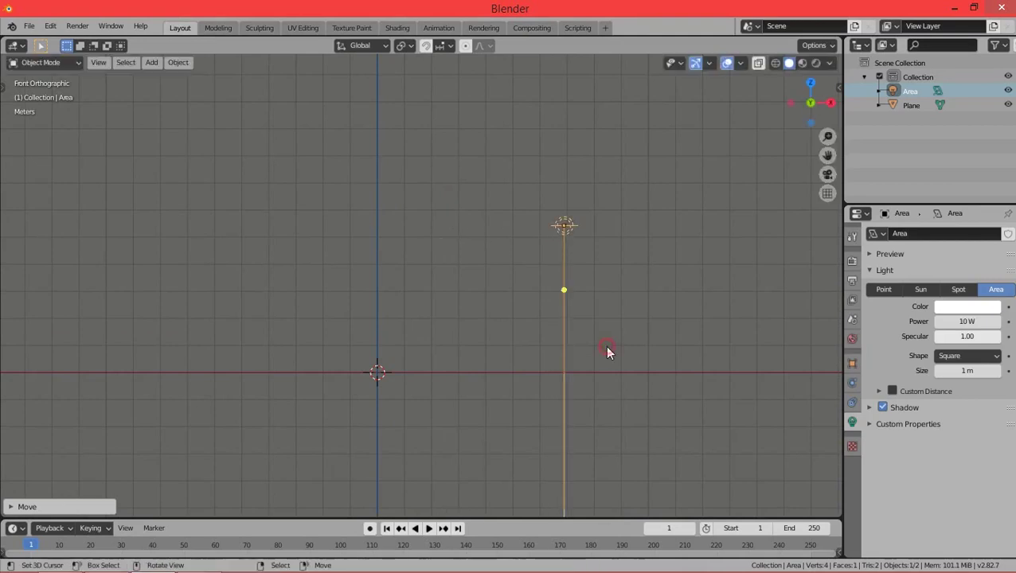
Reposition the area light from the top view and tilt it toward the plank floor
key(r)
right_click(453, 385)
key(KP_7)
key(g)
click(510, 271)
key(KP_1)
key(r)
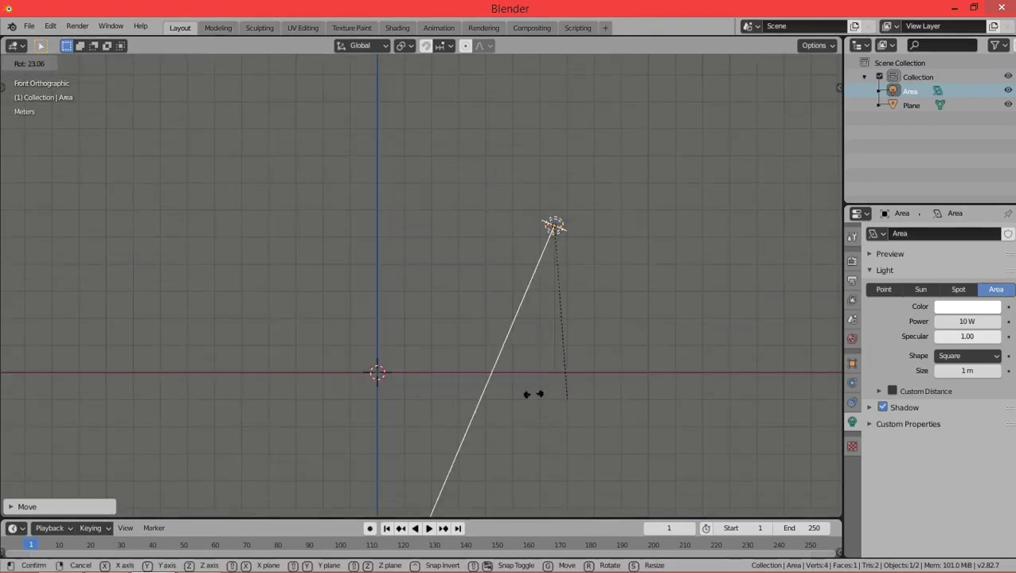
click(462, 384)
key(KP_7)
key(KP_3)
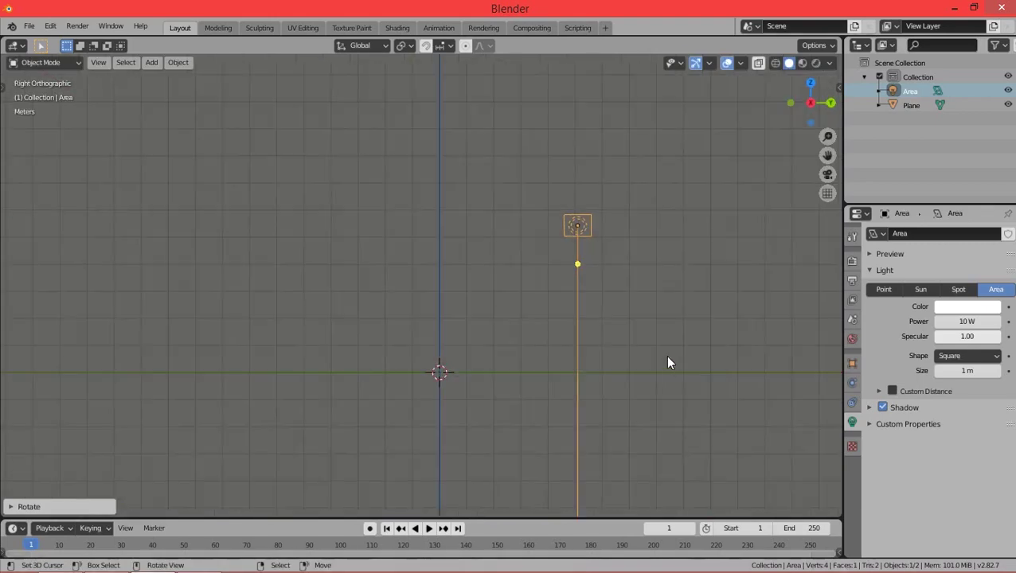
key(r)
click(496, 412)
mouse_move(496, 413)
middle_down()
mouse_move(539, 406)
mouse_move(635, 418)
mouse_move(647, 400)
middle_up()
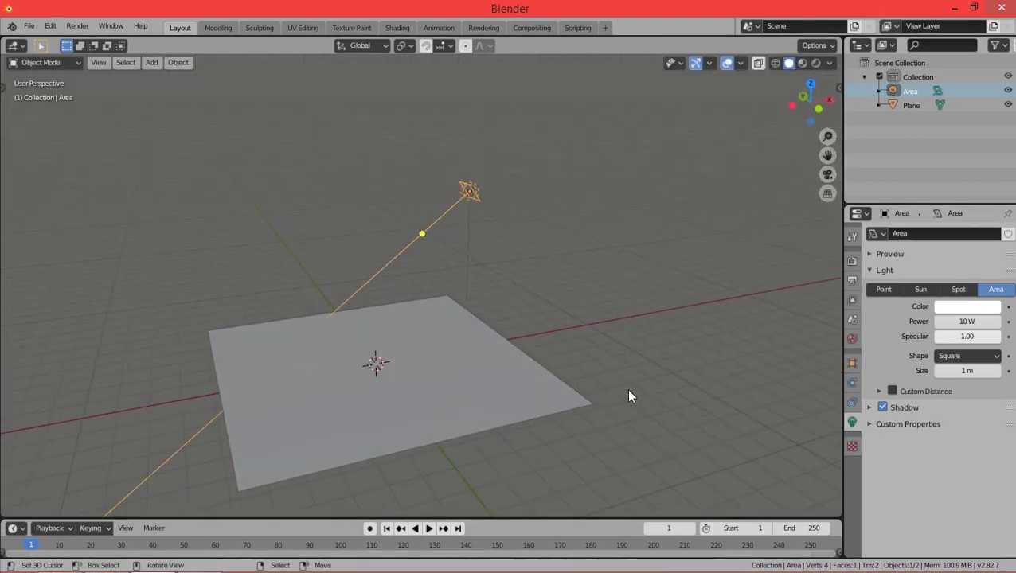
Clear the light's rotation, then re-tilt it down and turn its heading toward the plane
key(alt+r)
key(KP_1)
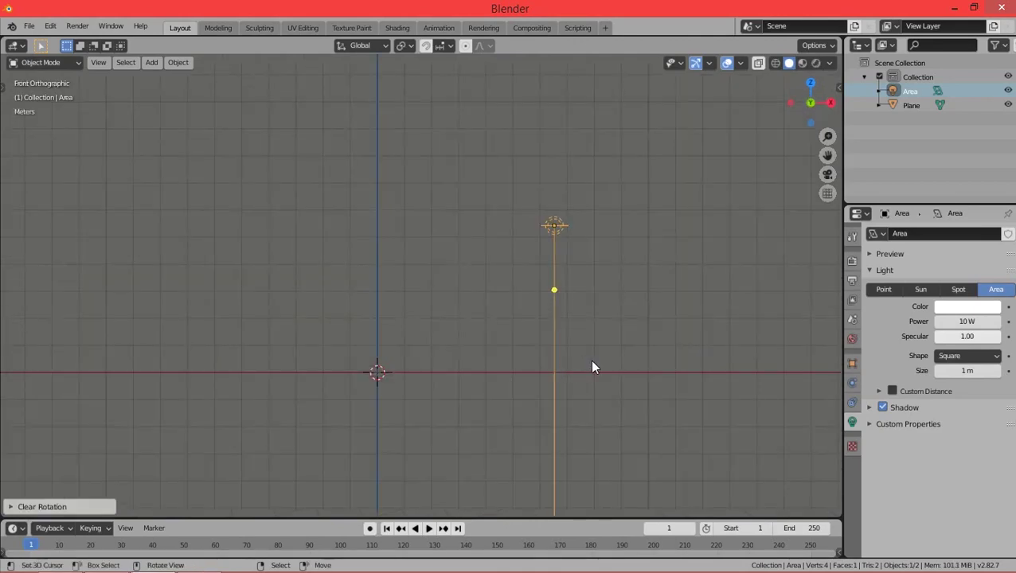
key(r)
click(403, 396)
key(KP_7)
key(r)
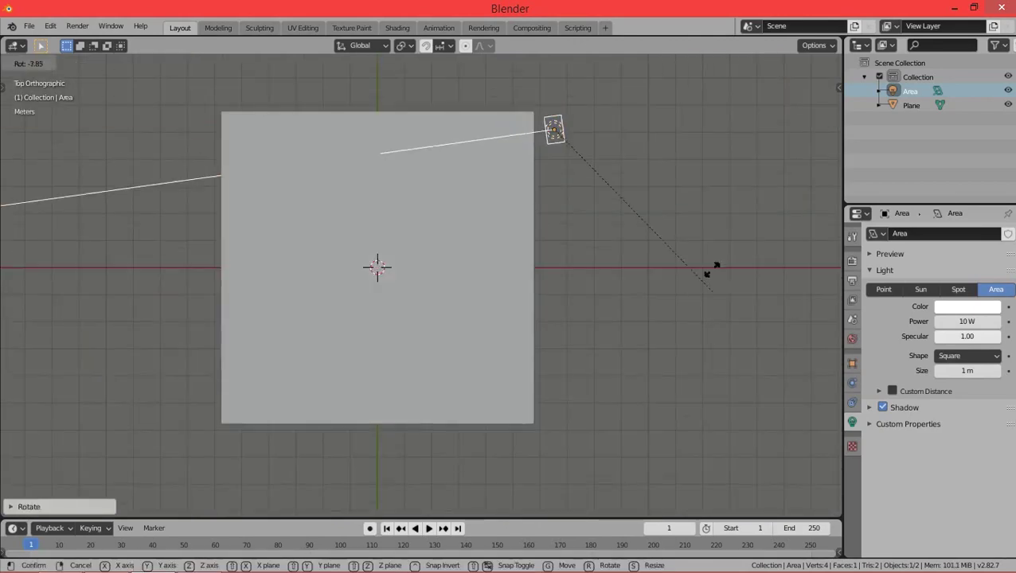
click(705, 171)
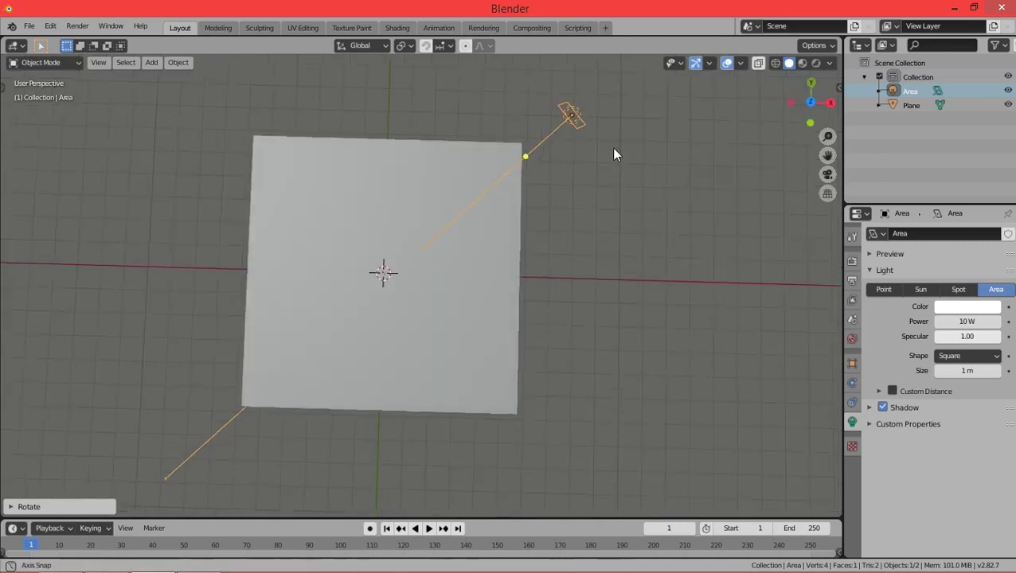
mouse_move(612, 147)
middle_down()
mouse_move(564, 216)
mouse_move(603, 167)
mouse_move(567, 230)
mouse_move(508, 306)
mouse_move(497, 265)
middle_up()
Switch the viewport to rendered shading and raise the area light's power to 1000 W
key(z)
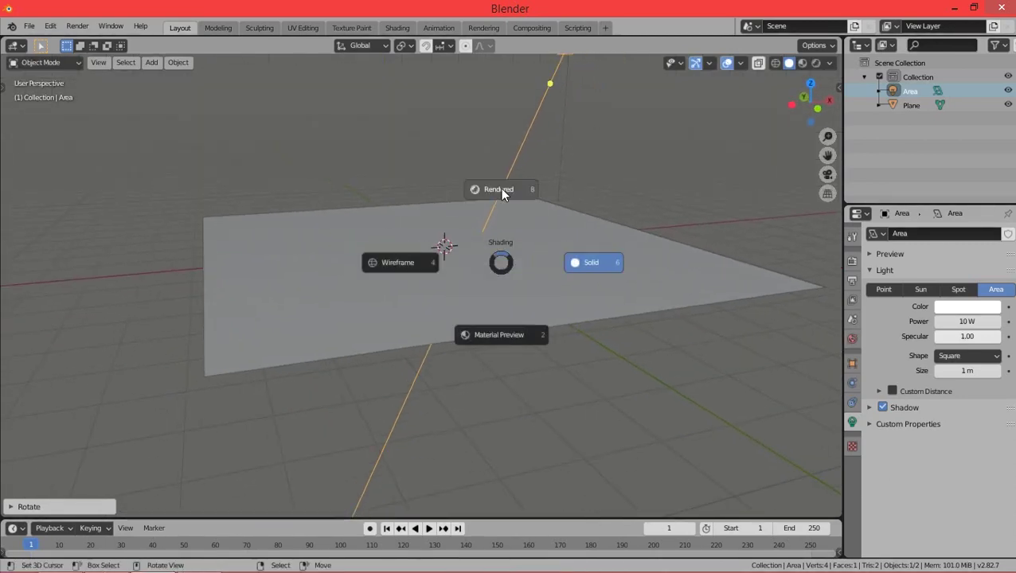
click(500, 188)
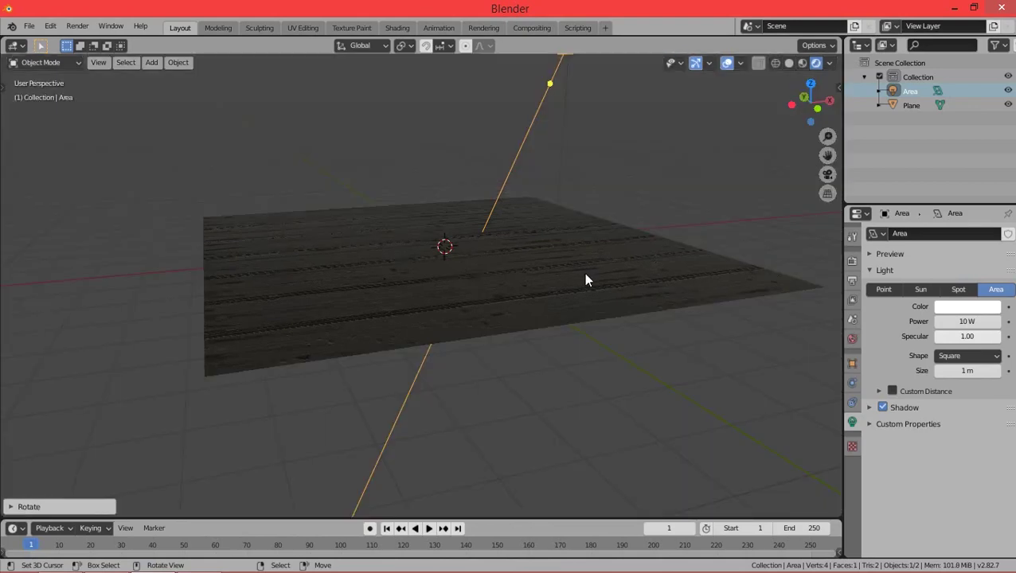
mouse_move(585, 279)
middle_down()
mouse_move(653, 310)
mouse_move(730, 306)
mouse_move(766, 335)
middle_up()
text(50)
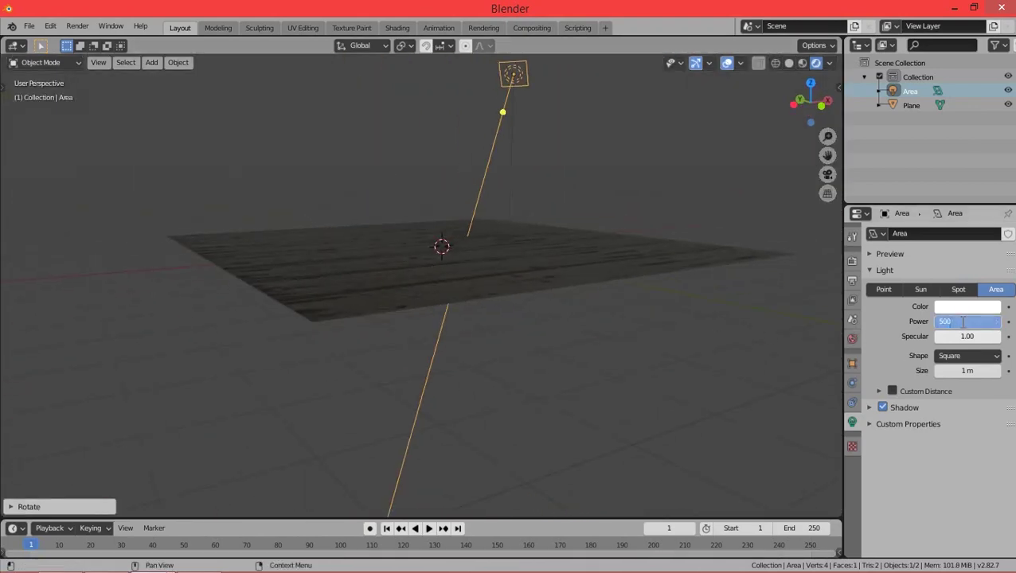
text(0)
key(Return)
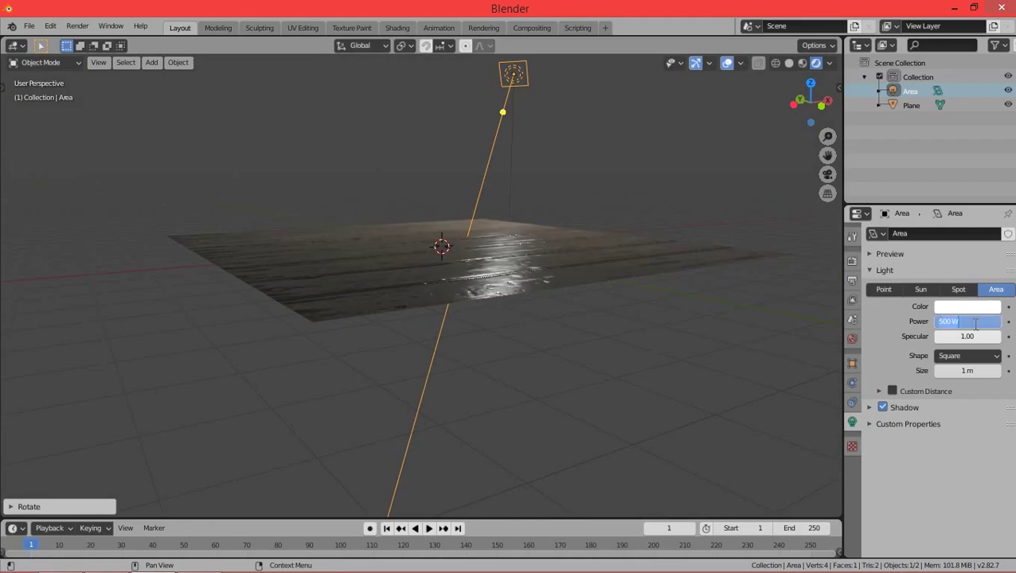
key(Return)
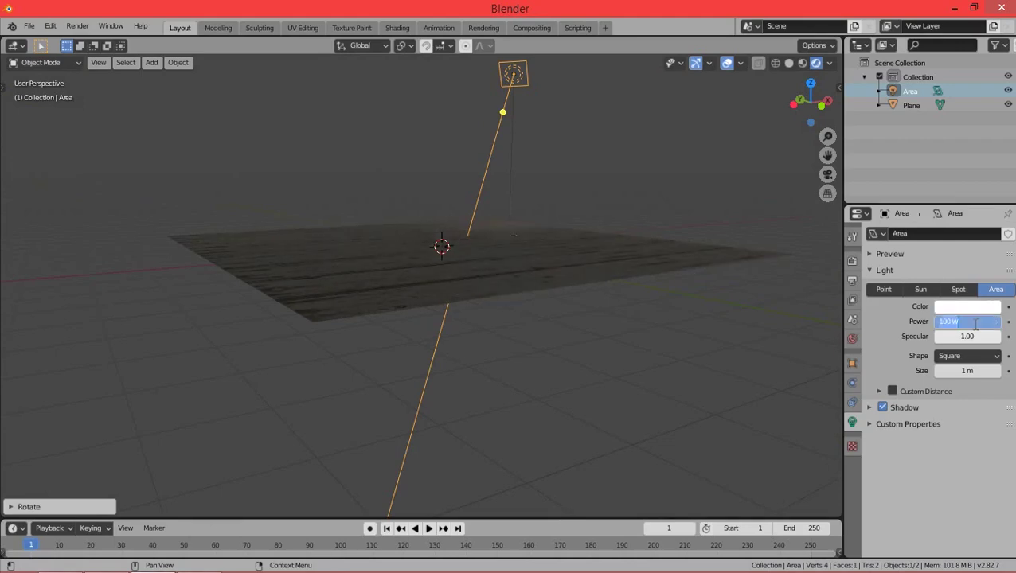
text(1000)
key(Return)
mouse_move(590, 235)
middle_down()
mouse_move(500, 282)
mouse_move(461, 260)
mouse_move(429, 257)
mouse_move(509, 278)
middle_up()
scroll(507, 284, up, 4)
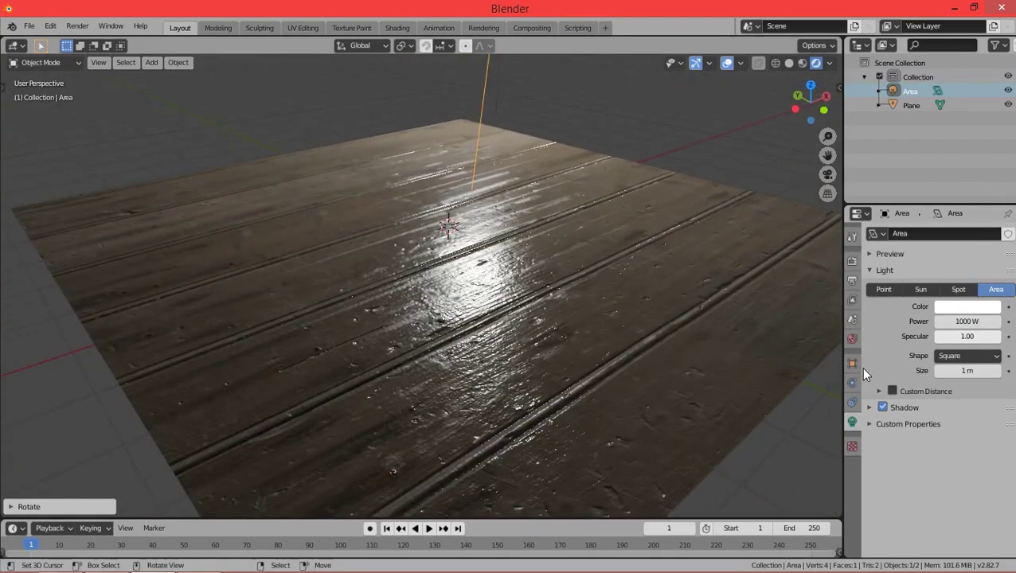
Turn on Contact Shadows and set the area light size to 2 m
click(908, 407)
click(893, 463)
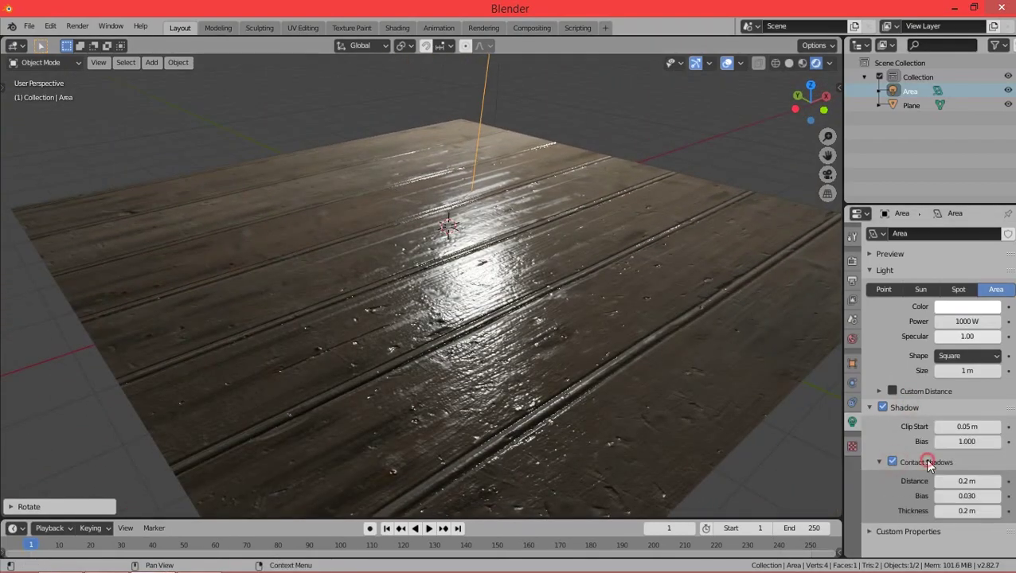
click(879, 462)
mouse_move(968, 371)
mouse_down()
mouse_move(991, 371)
mouse_move(951, 371)
mouse_move(991, 371)
mouse_move(951, 371)
mouse_move(977, 374)
mouse_up()
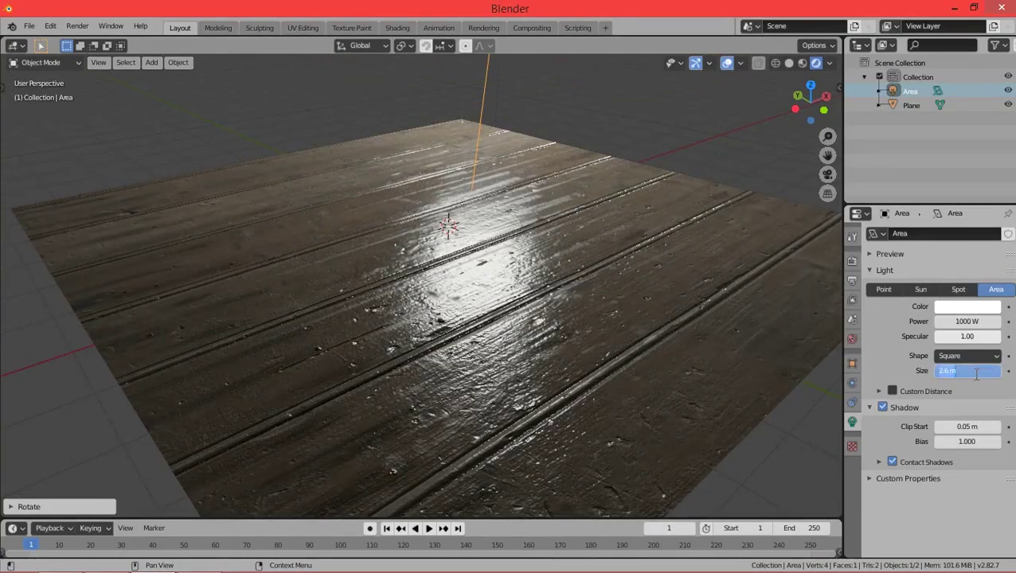
text(2)
key(Return)
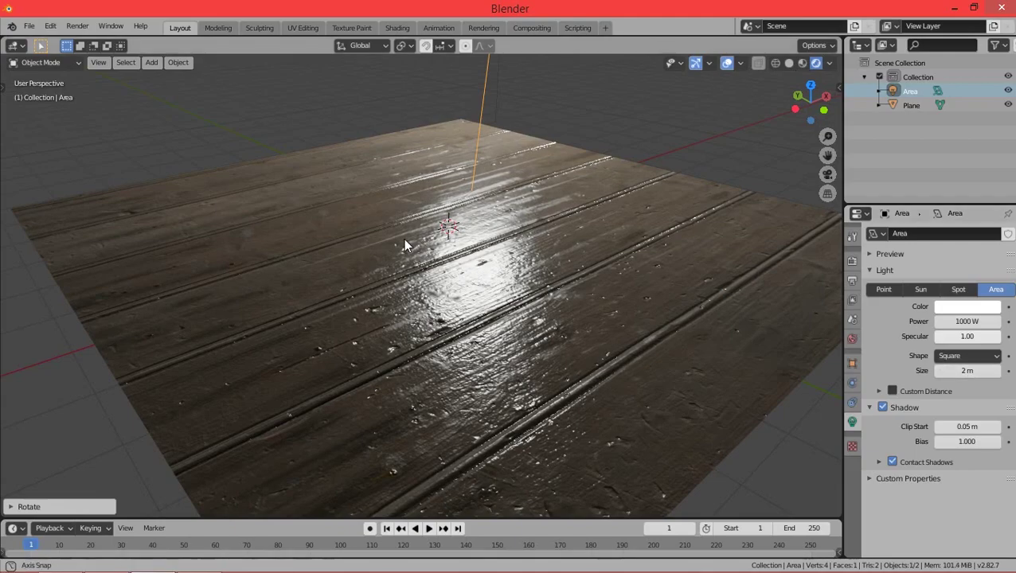
mouse_move(403, 238)
middle_down()
mouse_move(383, 241)
mouse_move(564, 259)
mouse_move(412, 224)
mouse_move(403, 241)
mouse_move(414, 230)
middle_up()
Add a second Area light and raise it along Z above the floor
key(shift+a)
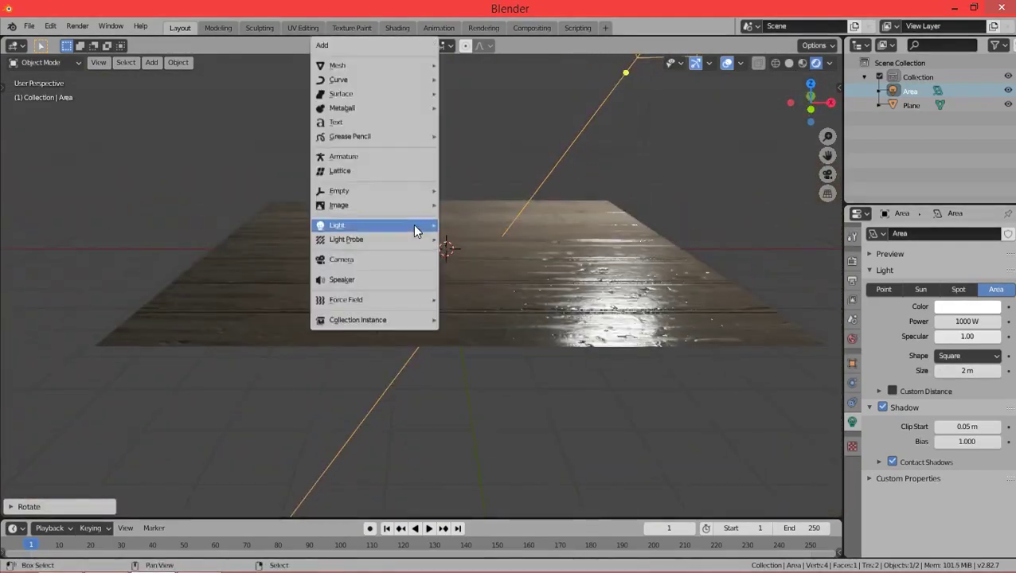
click(389, 226)
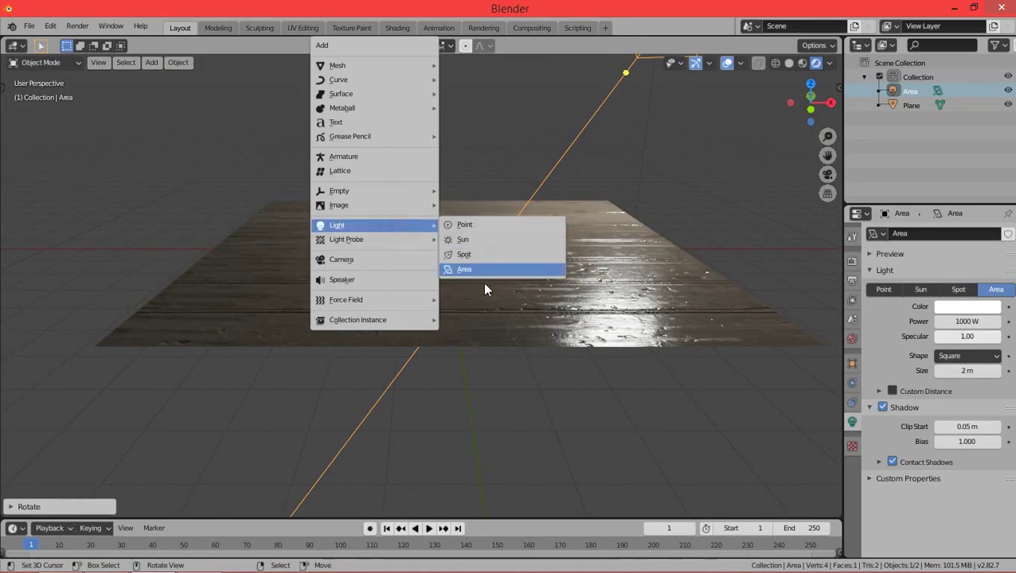
click(485, 270)
key(KP_1)
key(g)
key(z)
click(478, 183)
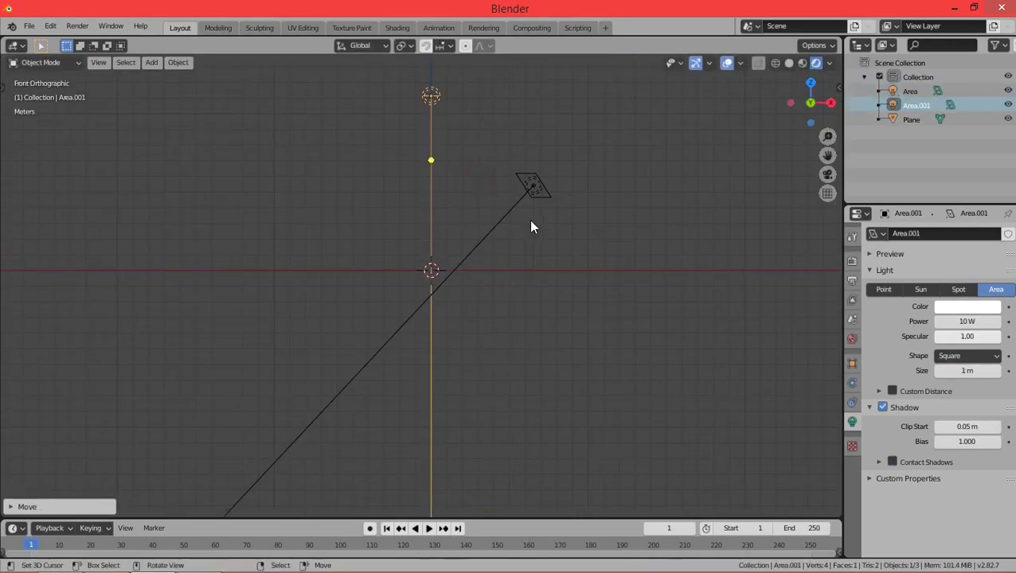
mouse_move(535, 225)
middle_down()
mouse_move(544, 249)
mouse_move(789, 317)
middle_up()
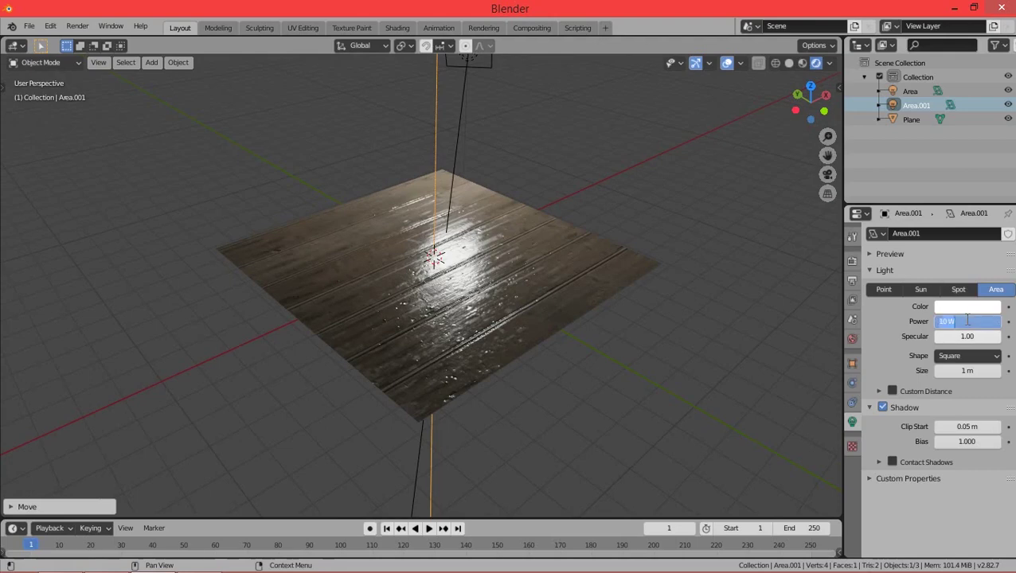
Set the second light's power to 700 W and size to 5 m
text(7500)
key(Return)
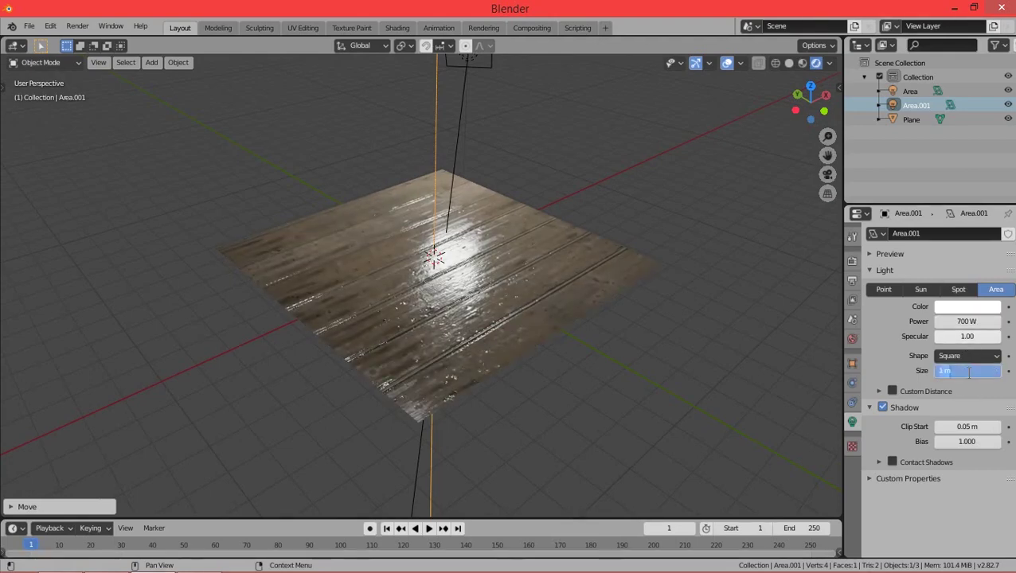
text(5)
key(Return)
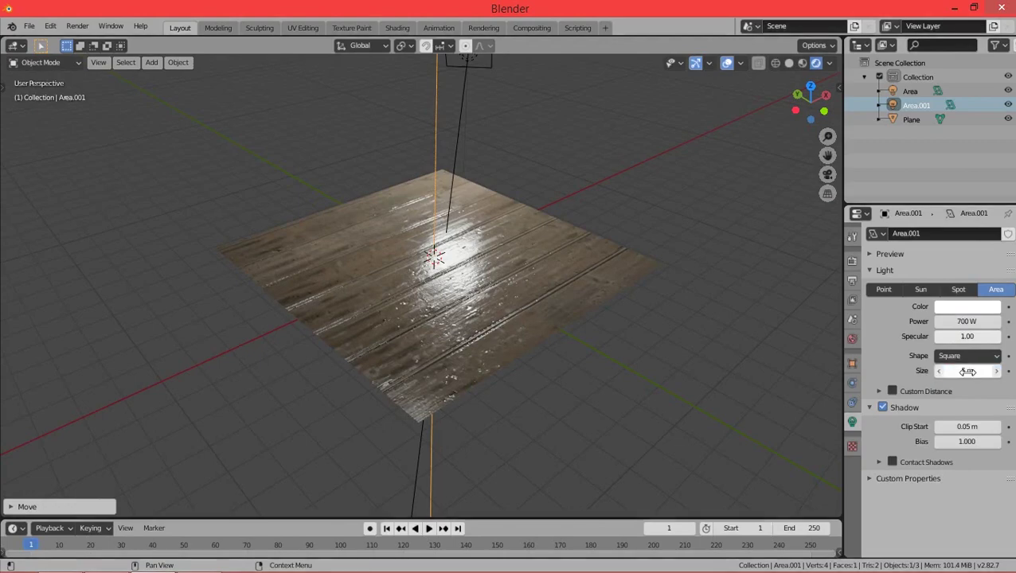
mouse_move(646, 290)
middle_down()
mouse_move(424, 288)
mouse_move(513, 310)
mouse_move(336, 340)
middle_up()
scroll(424, 287, up, 5)
mouse_move(220, 301)
middle_down()
mouse_move(211, 262)
mouse_move(240, 187)
middle_up()
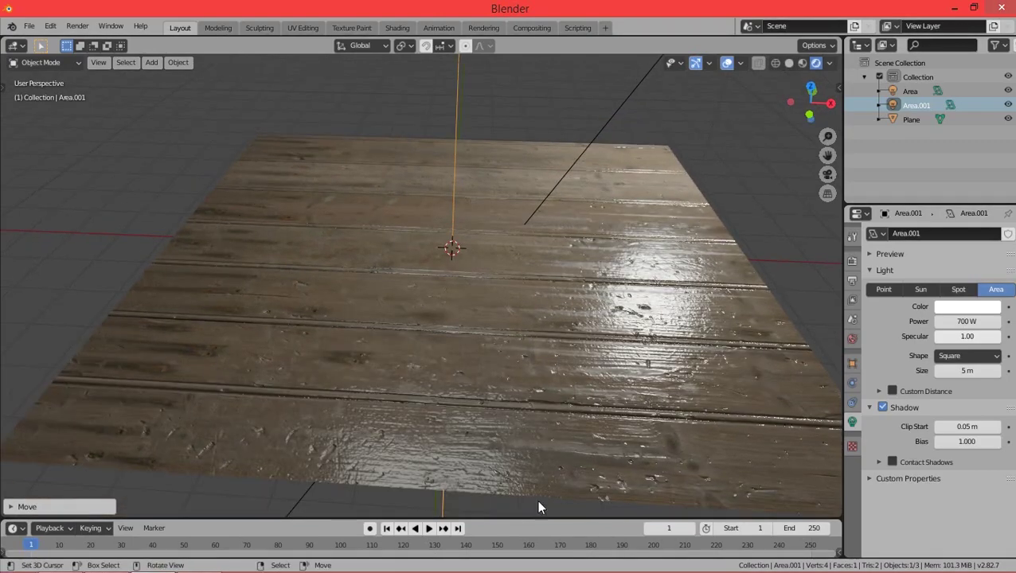
mouse_move(538, 507)
middle_down()
mouse_move(573, 320)
mouse_move(617, 385)
mouse_move(587, 392)
mouse_move(528, 301)
mouse_move(565, 282)
mouse_move(548, 296)
middle_up()
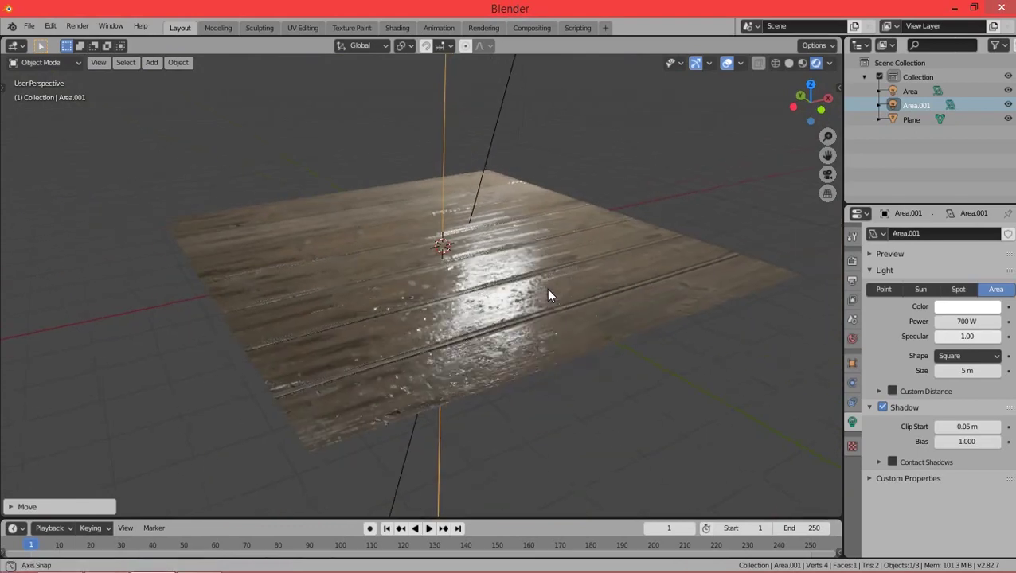
scroll(518, 286, down, 2)
scroll(485, 288, down, 2)
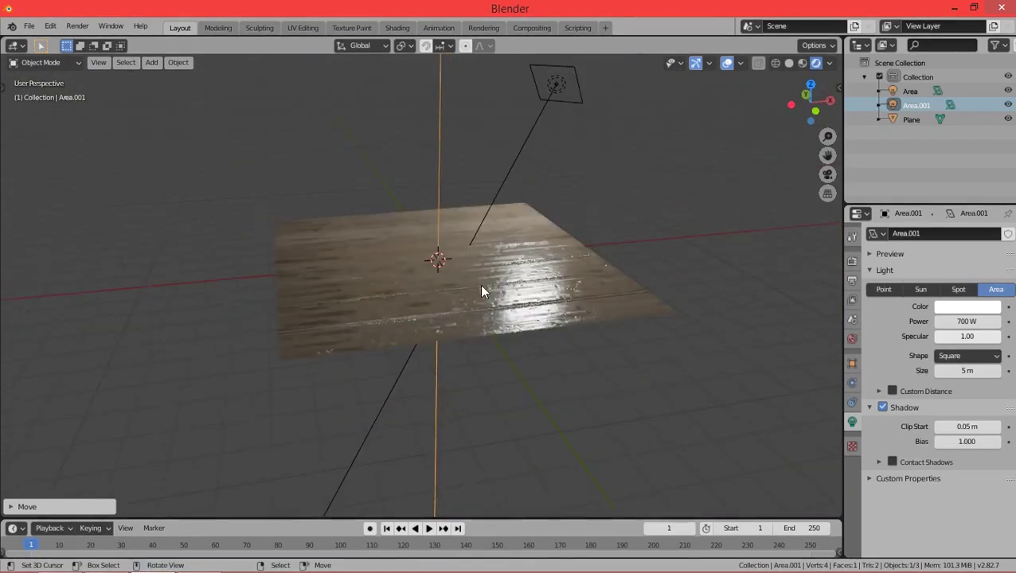
mouse_move(481, 291)
middle_down()
mouse_move(481, 263)
mouse_move(447, 253)
middle_up()
Add a Camera, look through it, and swing it to a low diagonal view of the planks
key(alt+a)
key(shift+a)
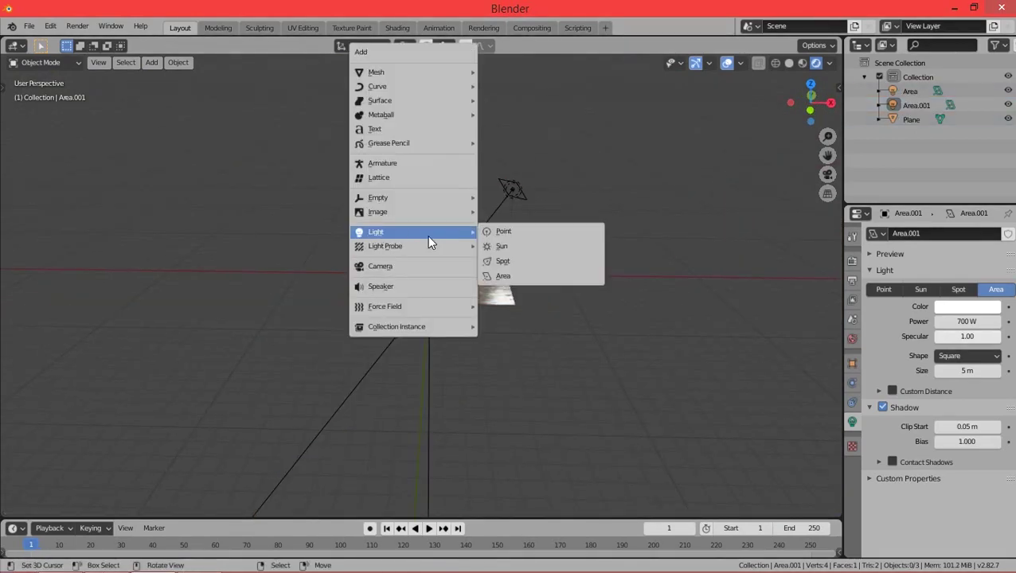
click(390, 265)
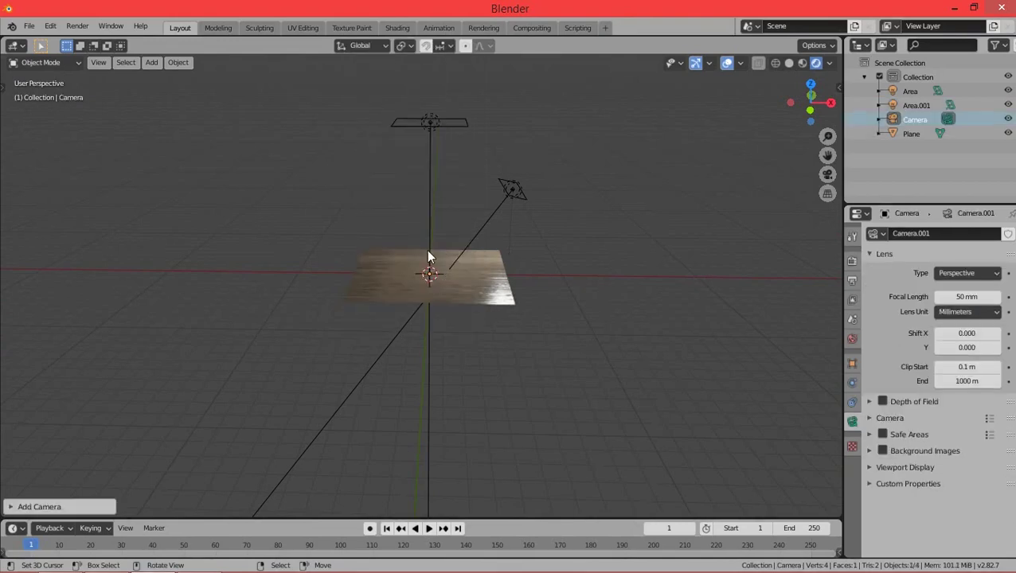
middle_drag(426, 249, 450, 261)
key(KP_0)
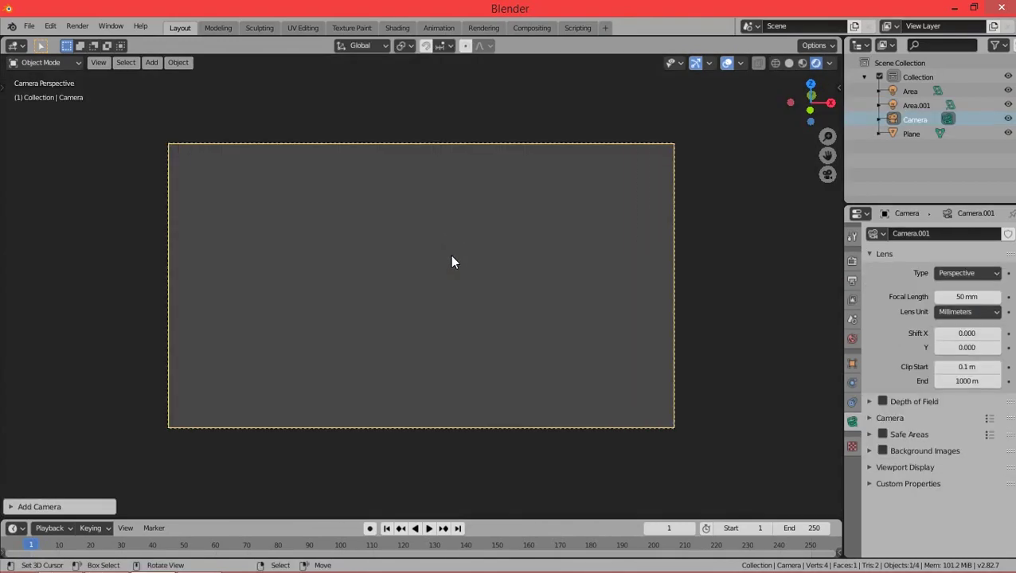
scroll(452, 262, up, 1)
key(n)
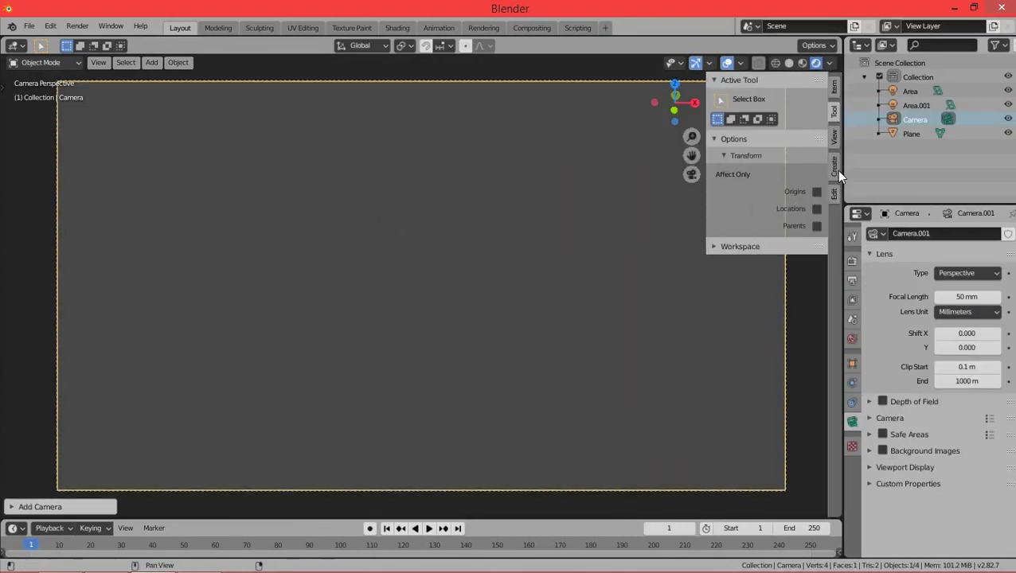
click(834, 137)
key(n)
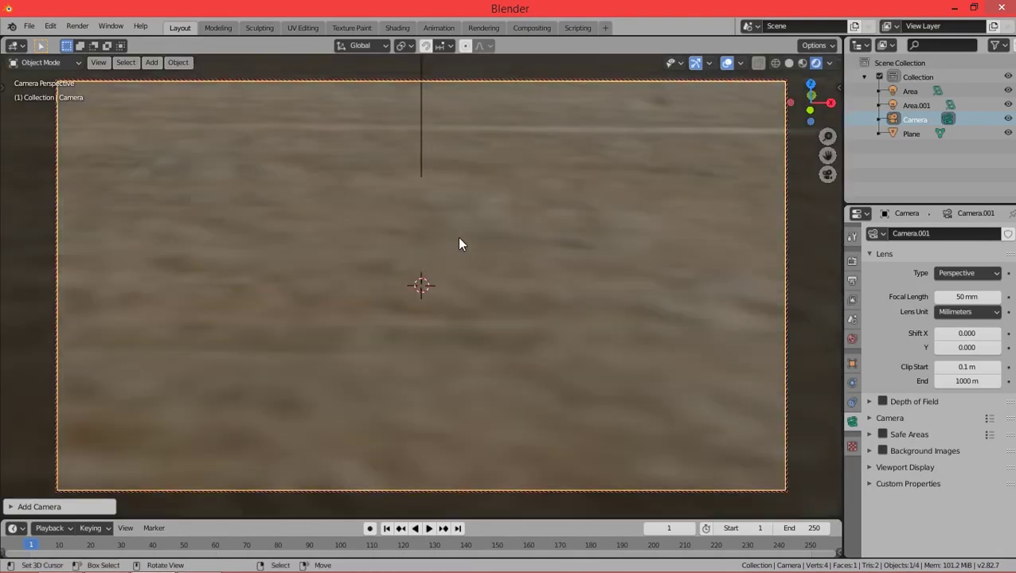
scroll(459, 238, down, 1)
scroll(459, 238, down, 2)
scroll(459, 238, down, 3)
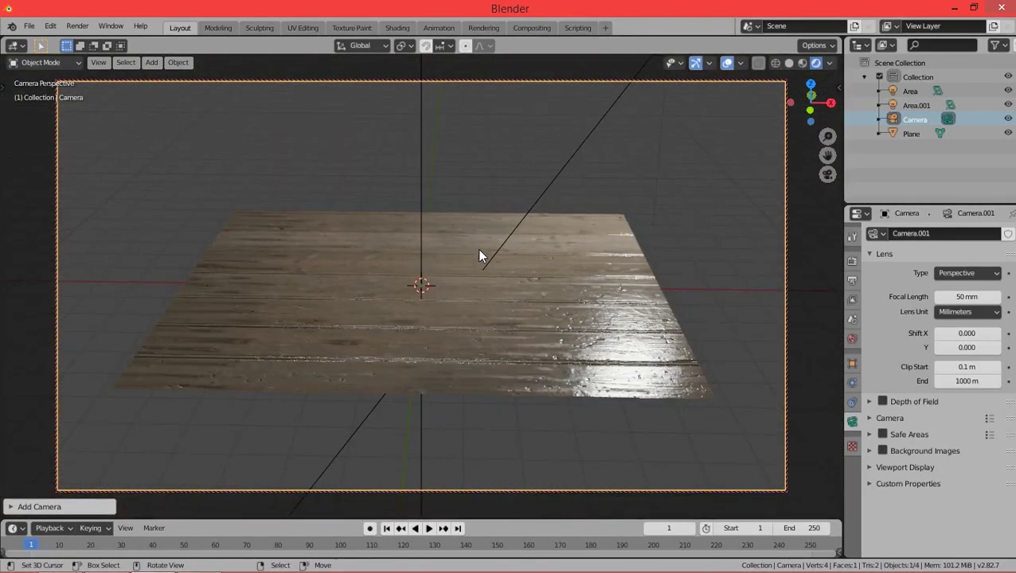
middle_drag(477, 251, 589, 227)
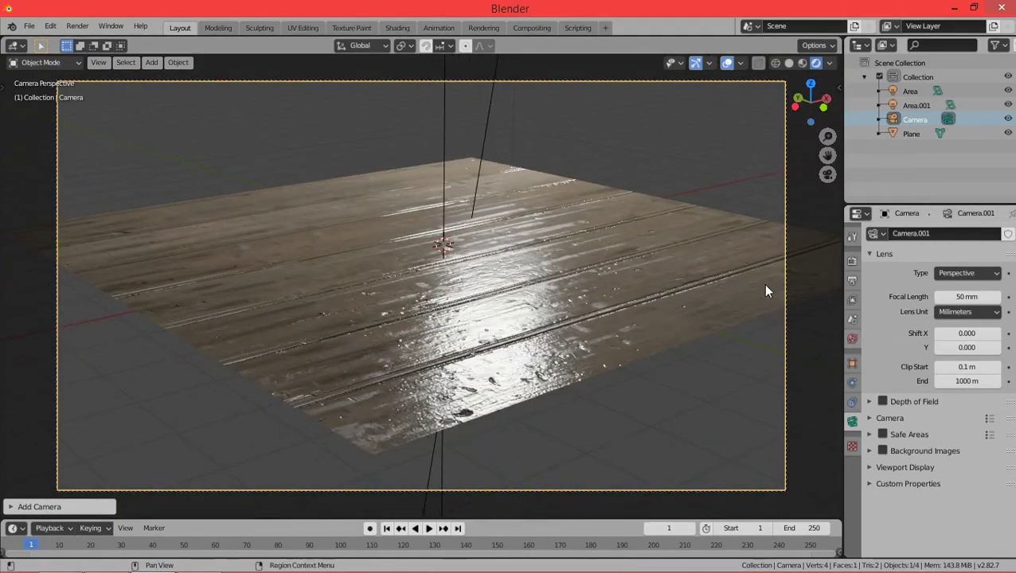
Set the World background colour value to 0 so it turns black
click(852, 339)
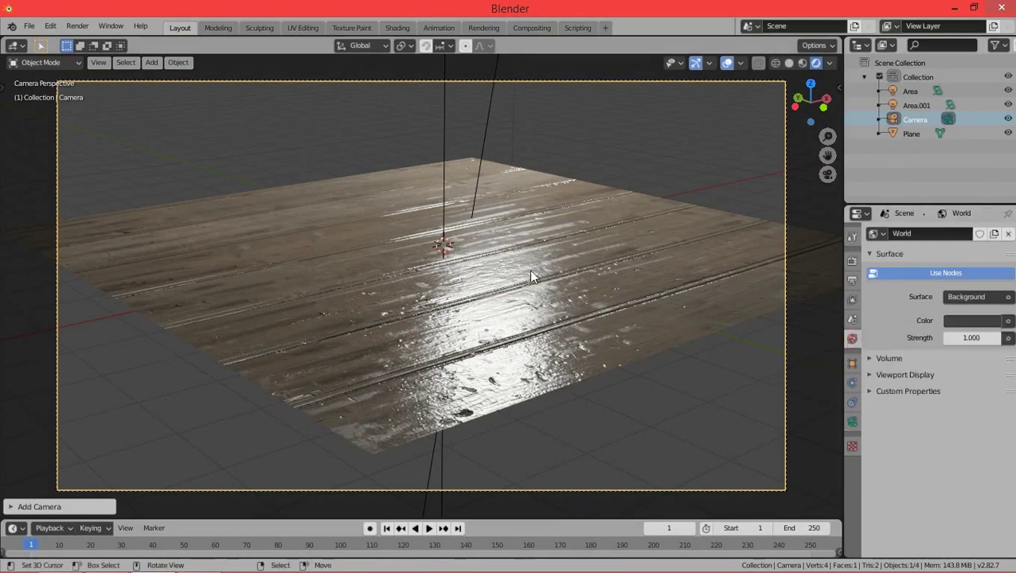
click(998, 321)
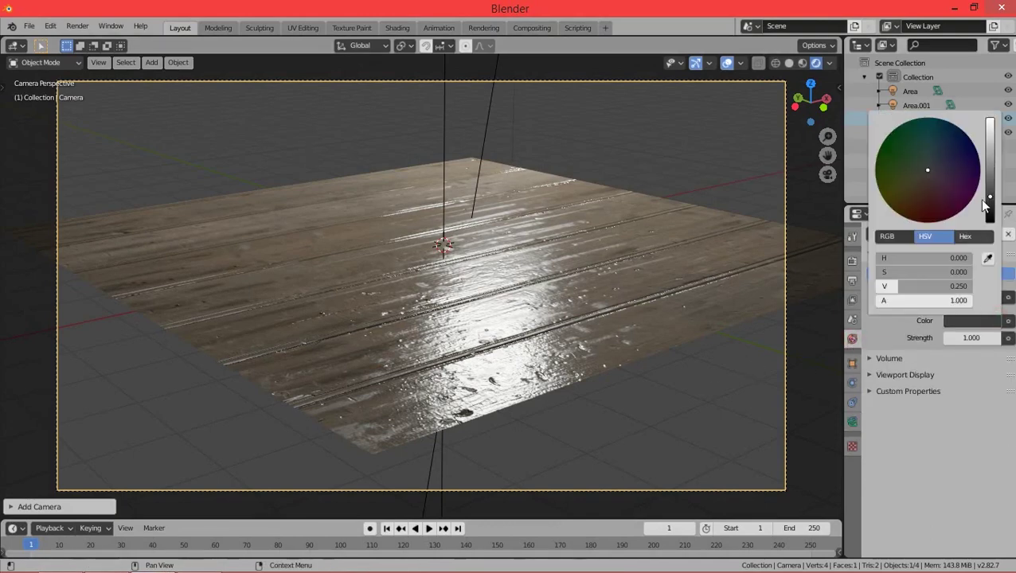
drag(924, 286, 880, 286)
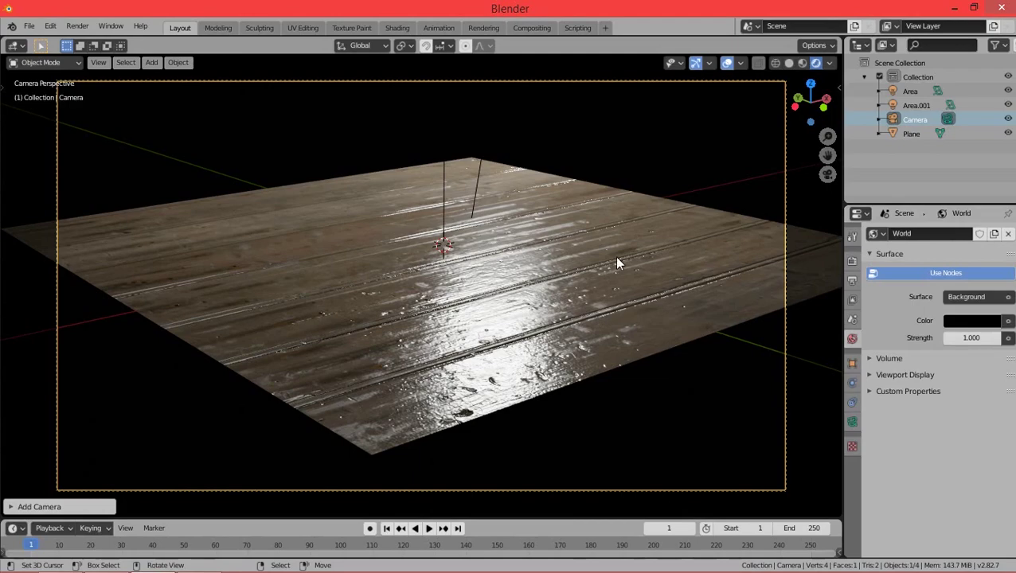
Enable Lock Camera to View and pull the camera back to frame the whole floor
key(n)
click(815, 245)
key(n)
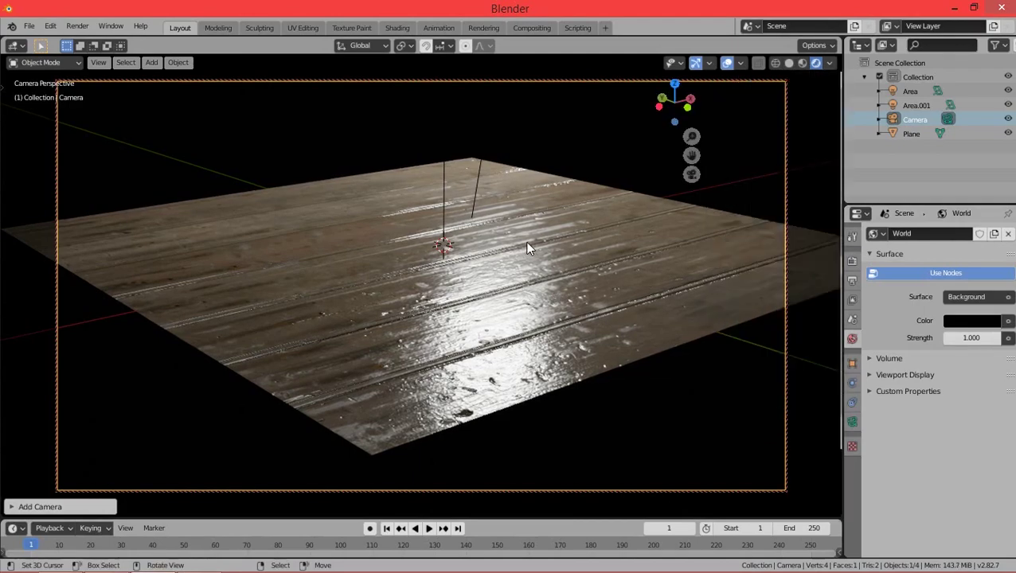
scroll(524, 259, down, 2)
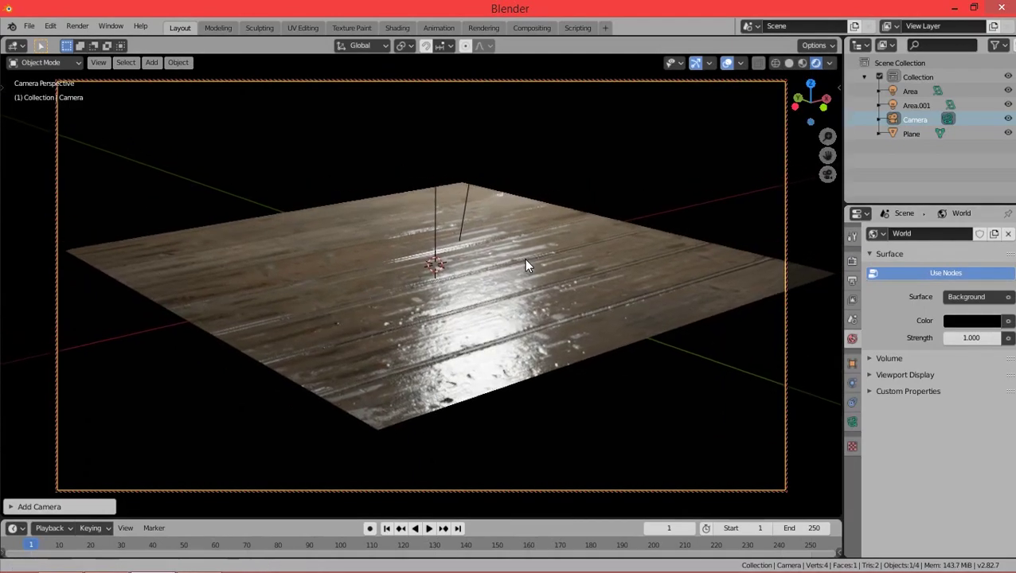
mouse_move(524, 263)
middle_down()
mouse_move(574, 271)
mouse_move(527, 264)
middle_up()
scroll(533, 271, down, 2)
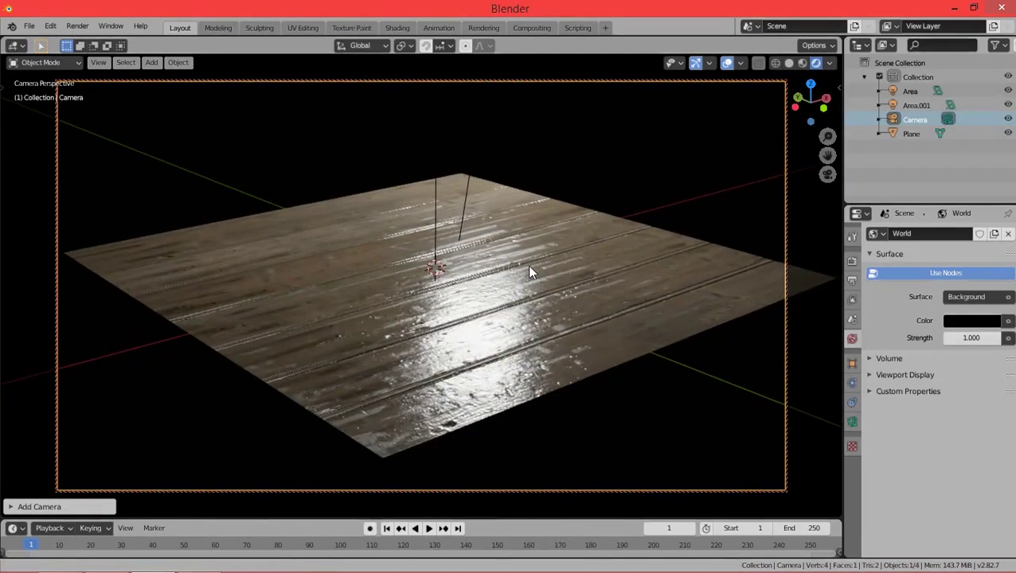
scroll(528, 271, down, 1)
scroll(527, 271, up, 1)
scroll(525, 274, up, 1)
Render the camera view with Render Image and zoom out to inspect the result
key(n)
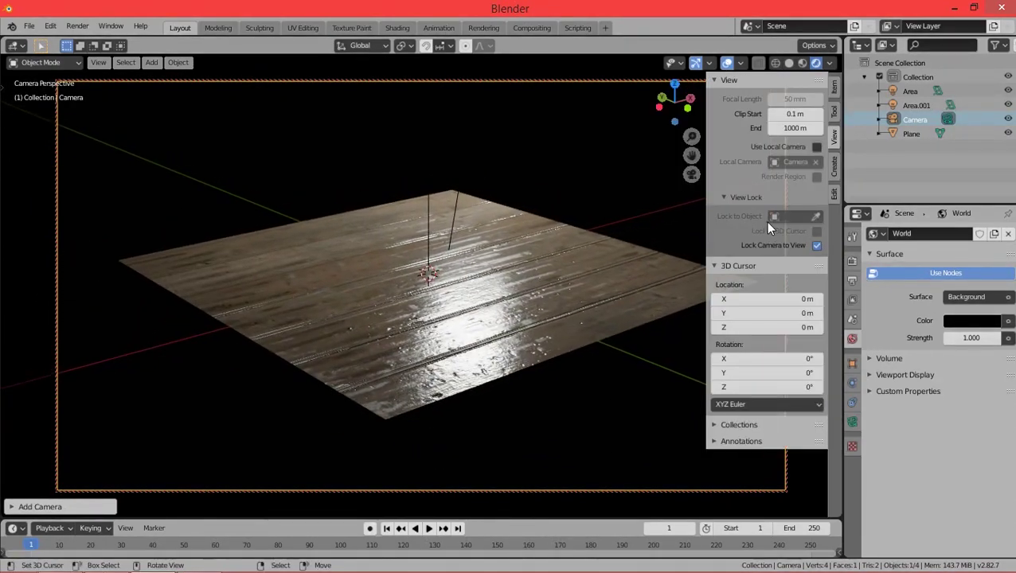
key(n)
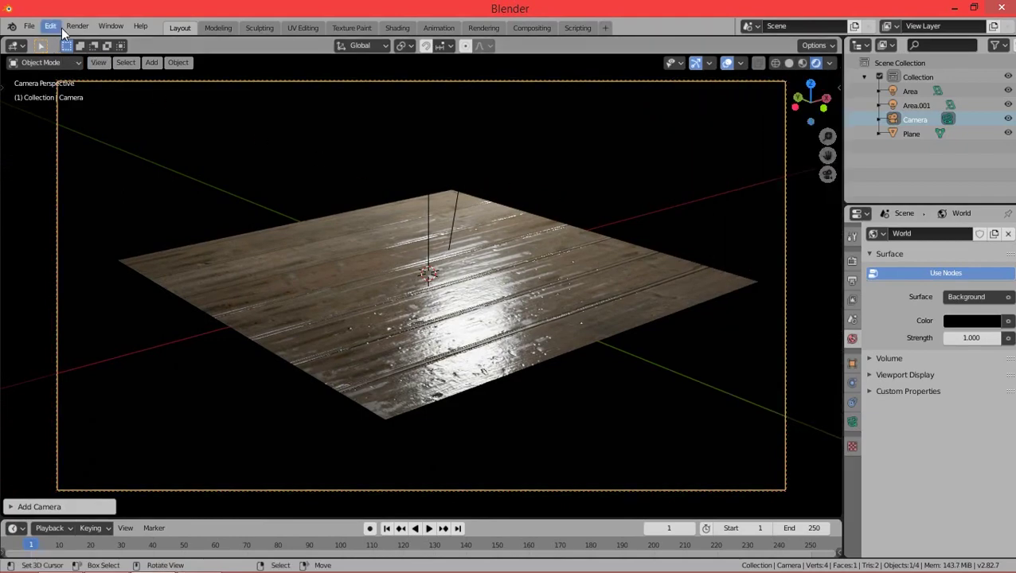
click(77, 26)
click(104, 45)
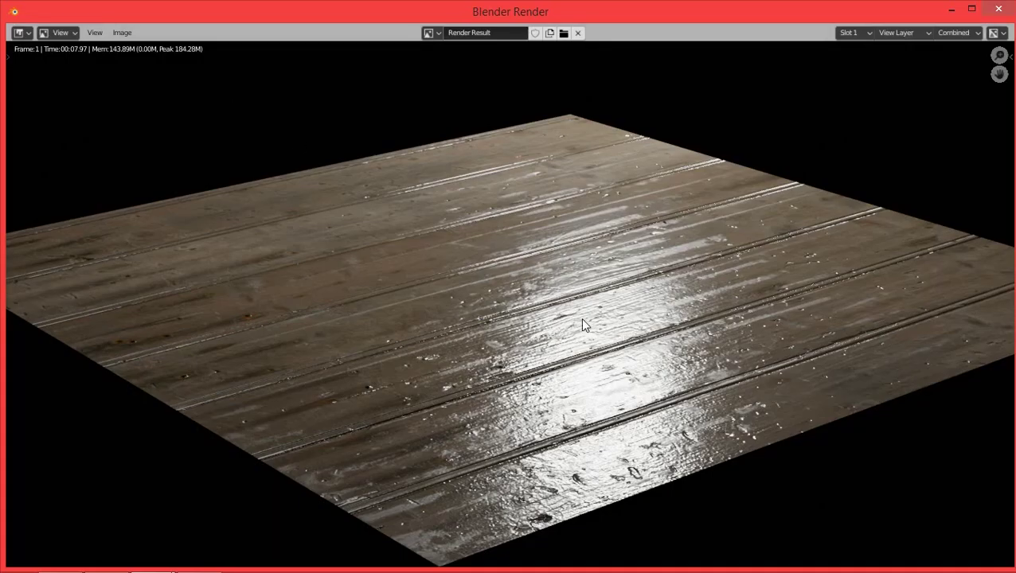
scroll(582, 325, down, 1)
scroll(582, 324, down, 1)
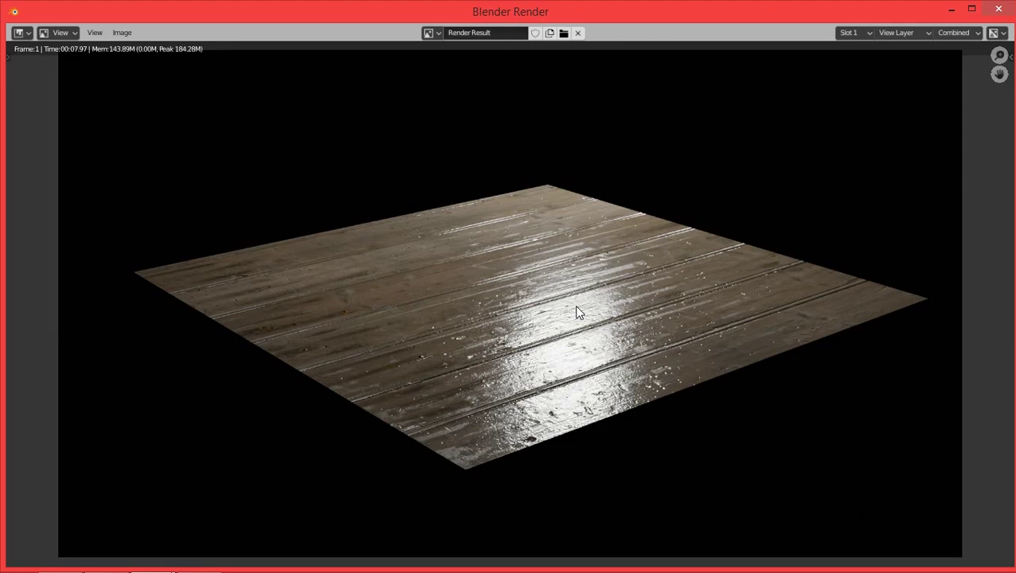
scroll(578, 313, down, 1)
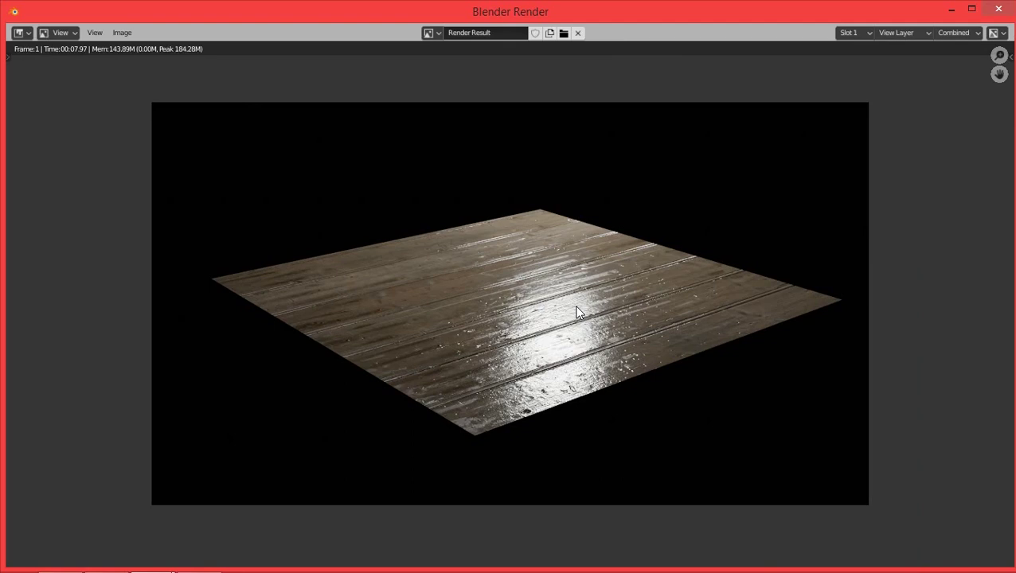
scroll(578, 311, up, 1)
middle_drag(578, 311, 570, 317)
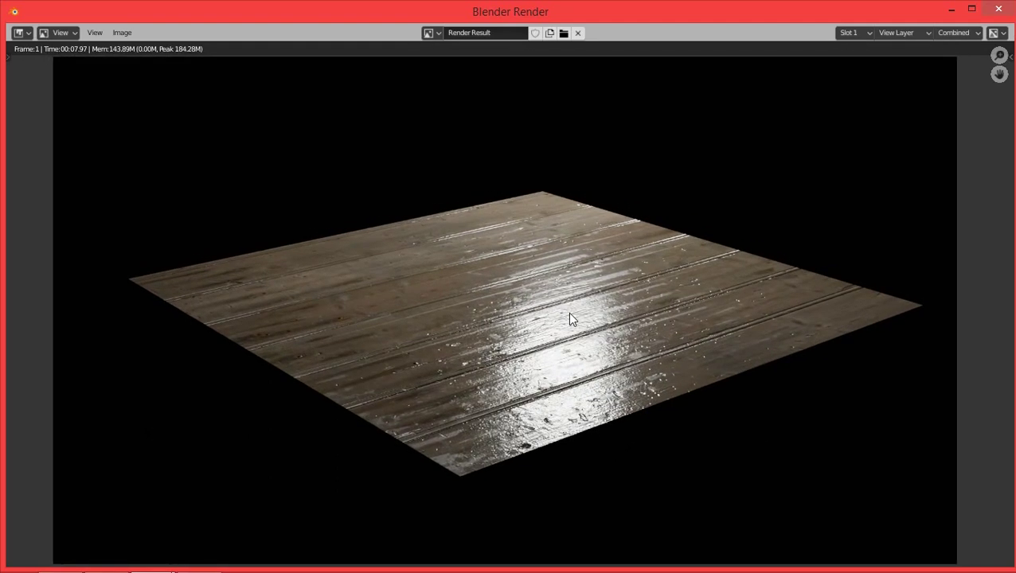
scroll(570, 318, down, 1)
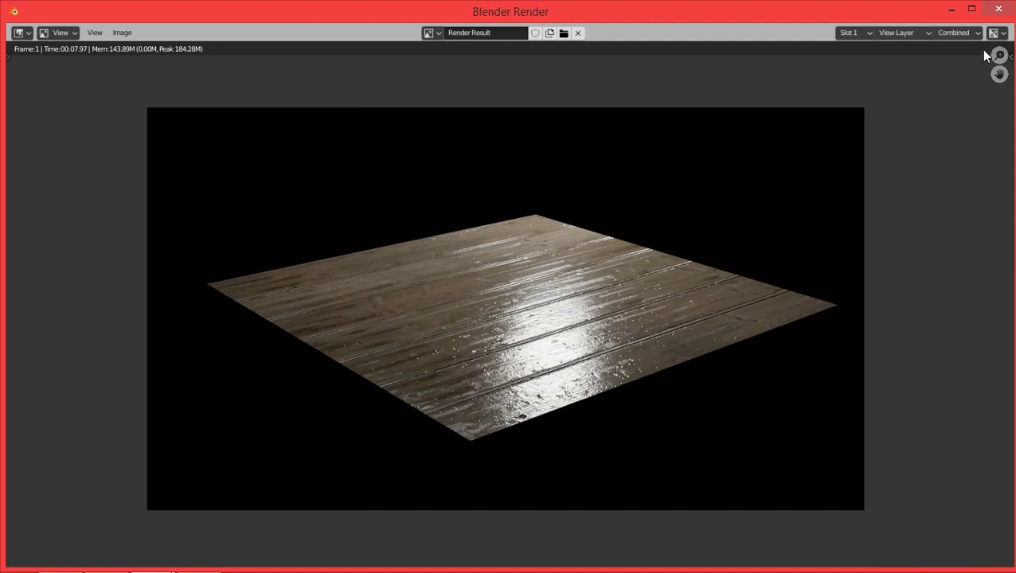